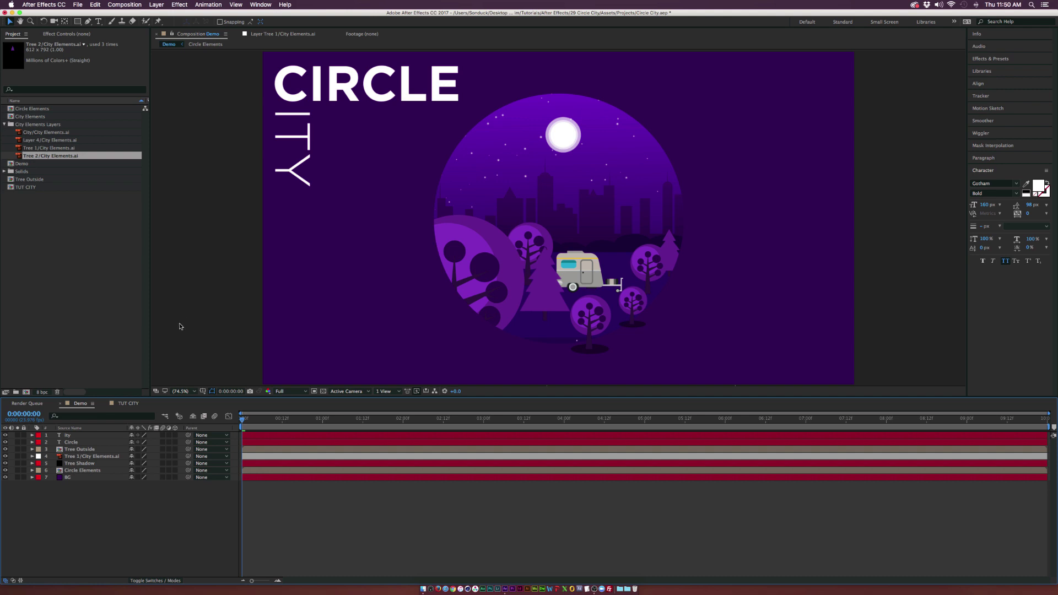
Examine the trailer artwork in Layer 4/City Elements.ai and compare it with the finished Demo composition
{"action": "left_click", "coordinate": [128, 403]}
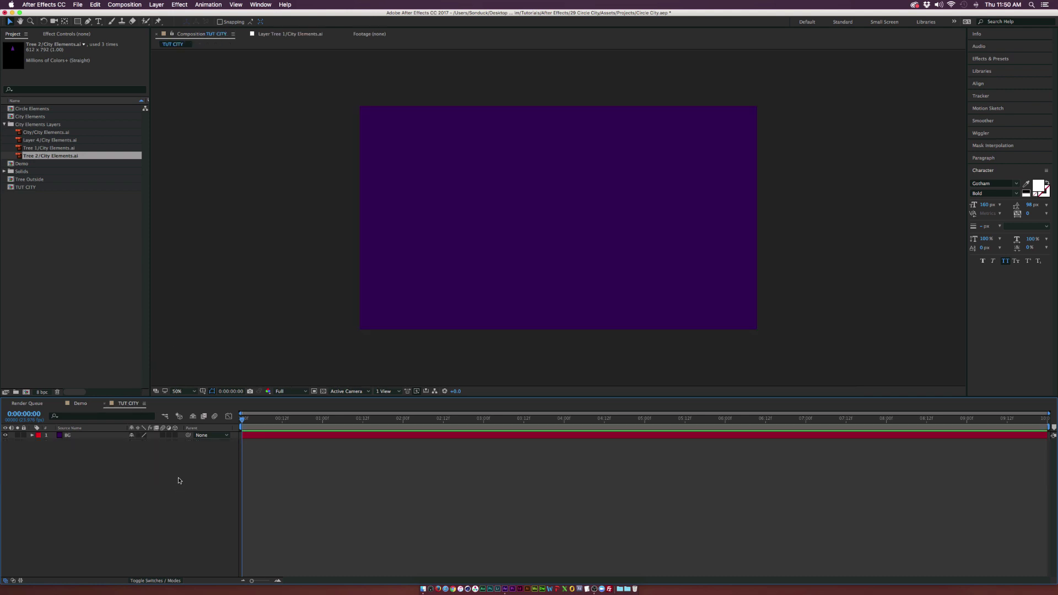
{"action": "double_click", "coordinate": [27, 141]}
{"action": "key", "text": "period"}
{"action": "key", "text": "period"}
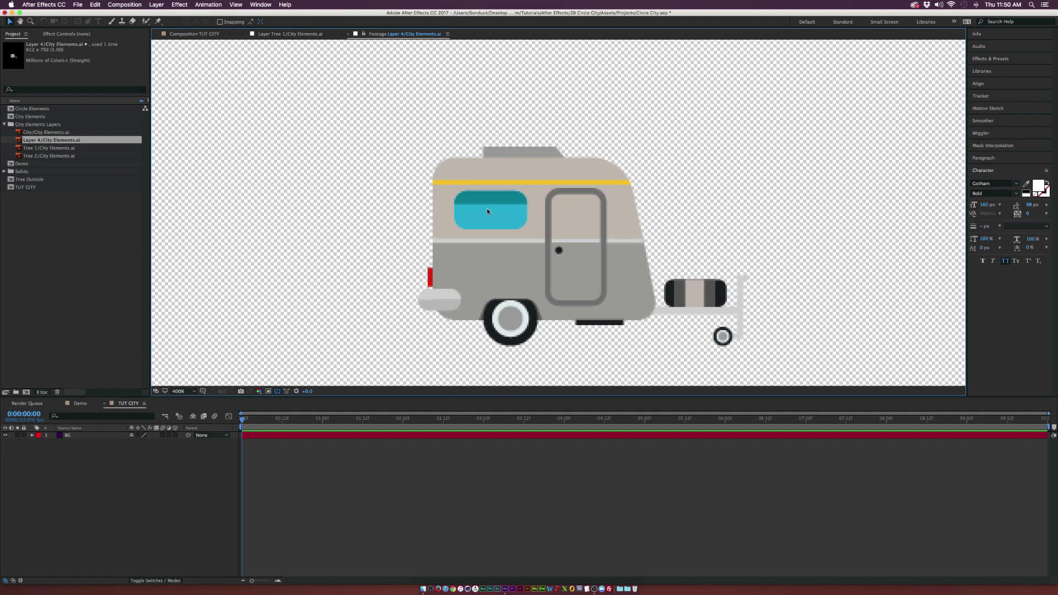
{"action": "key", "text": "comma"}
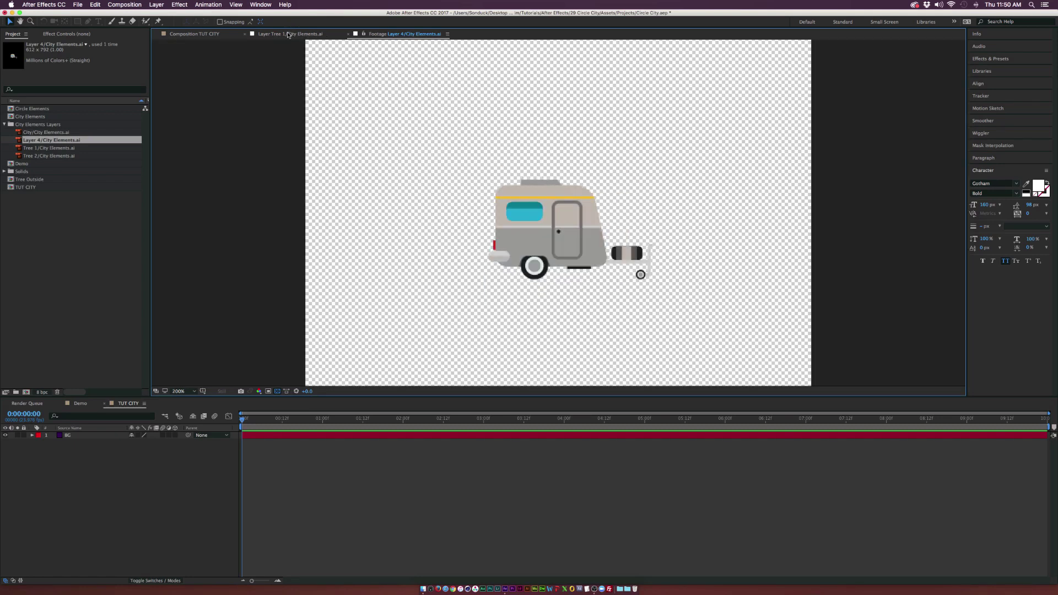
{"action": "left_click", "coordinate": [288, 35]}
{"action": "left_click", "coordinate": [199, 34]}
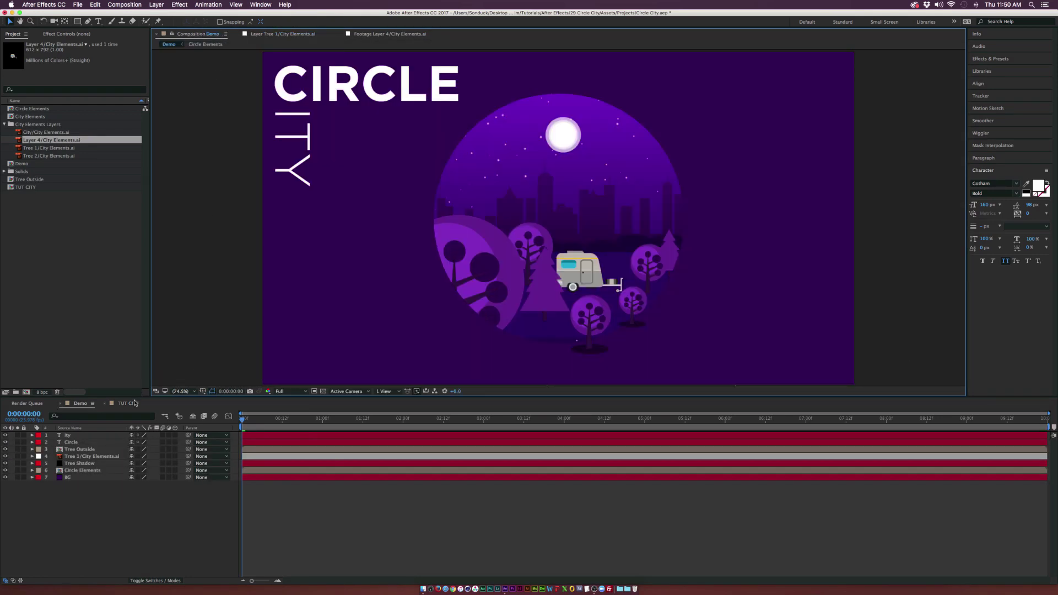
Add the City/City Elements.ai skyline above the BG layer in the TUT CITY composition and raise it toward the centre
{"action": "left_click", "coordinate": [133, 402]}
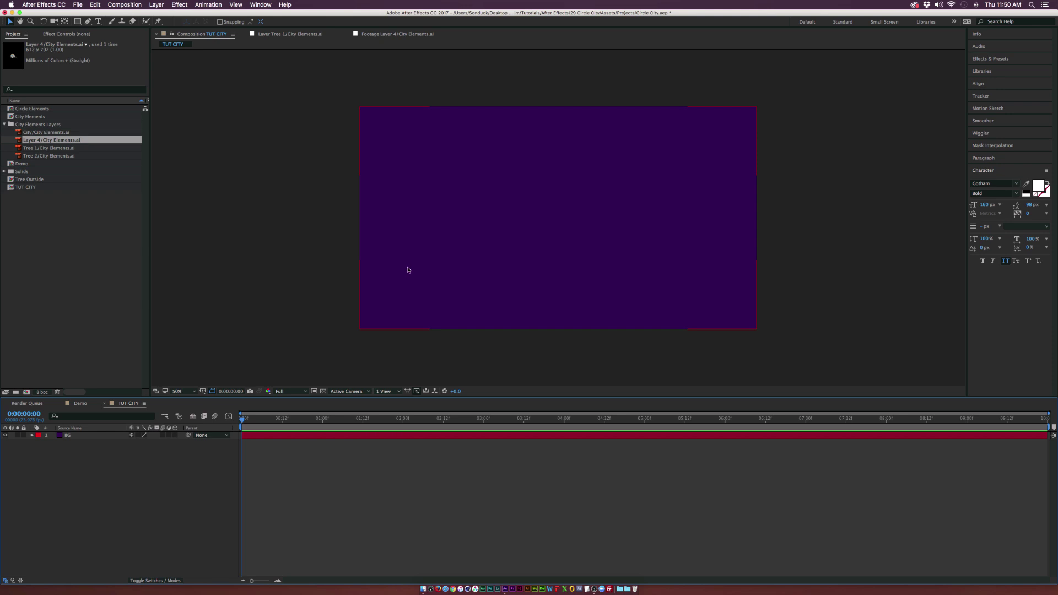
{"action": "left_click", "coordinate": [179, 391]}
{"action": "left_click", "coordinate": [186, 397]}
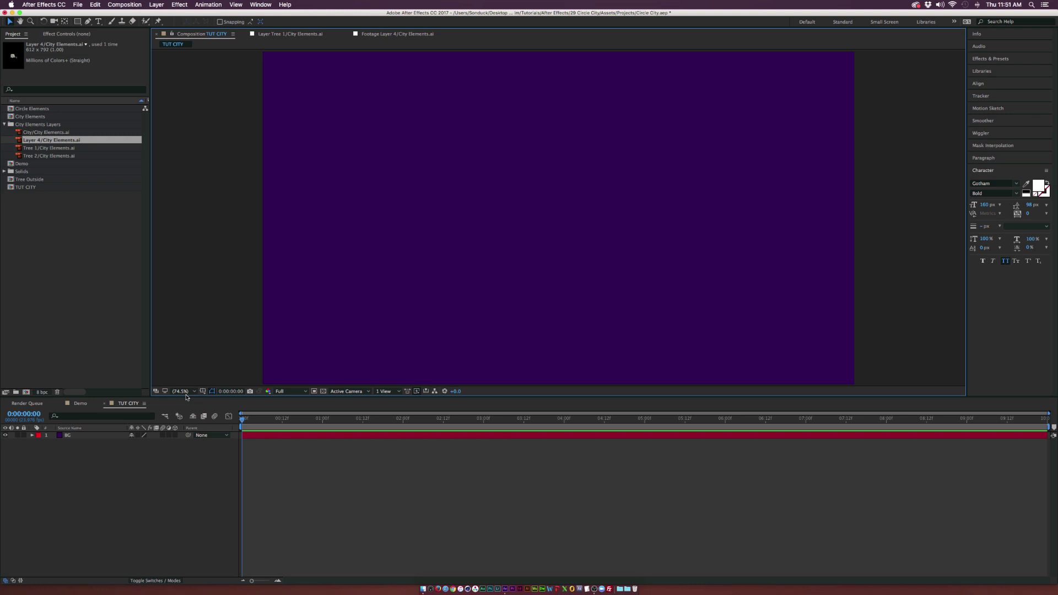
{"action": "left_click", "coordinate": [152, 443]}
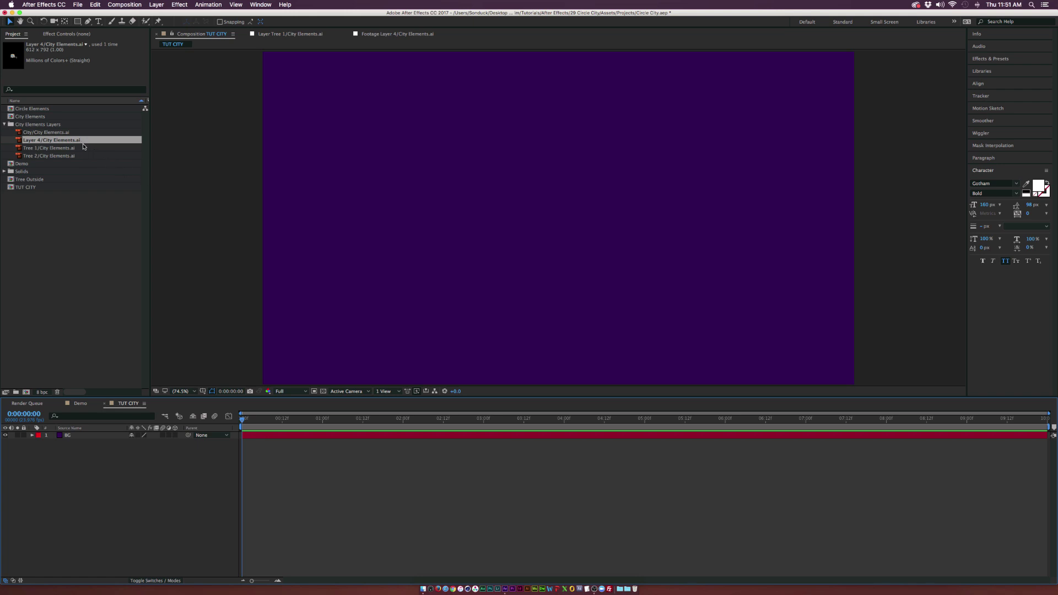
{"action": "left_click", "coordinate": [46, 133]}
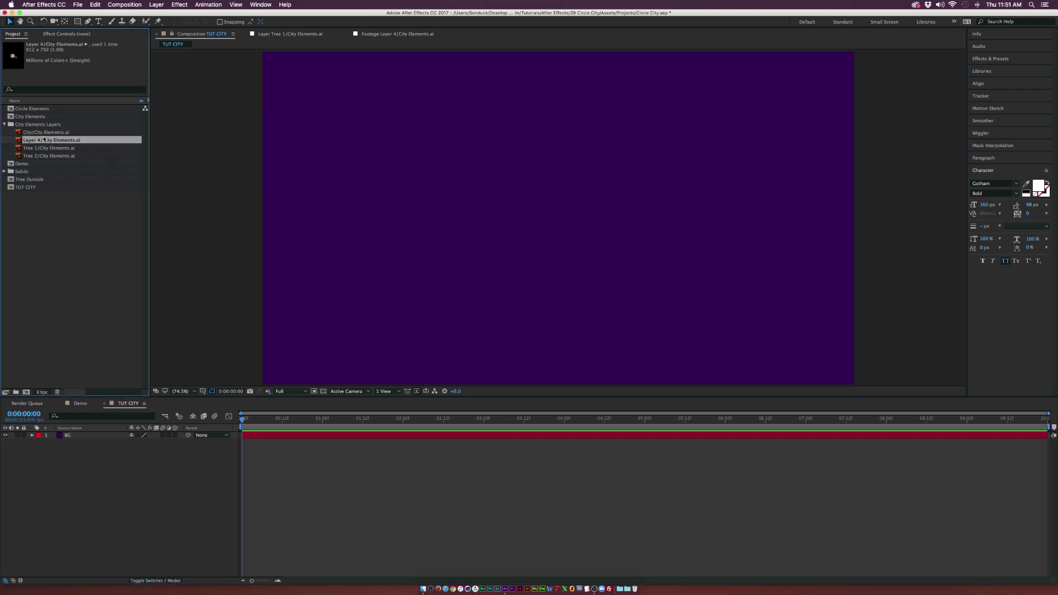
{"action": "left_click_drag", "start_coordinate": [62, 133], "coordinate": [91, 438]}
{"action": "left_click_drag", "start_coordinate": [584, 314], "coordinate": [582, 235]}
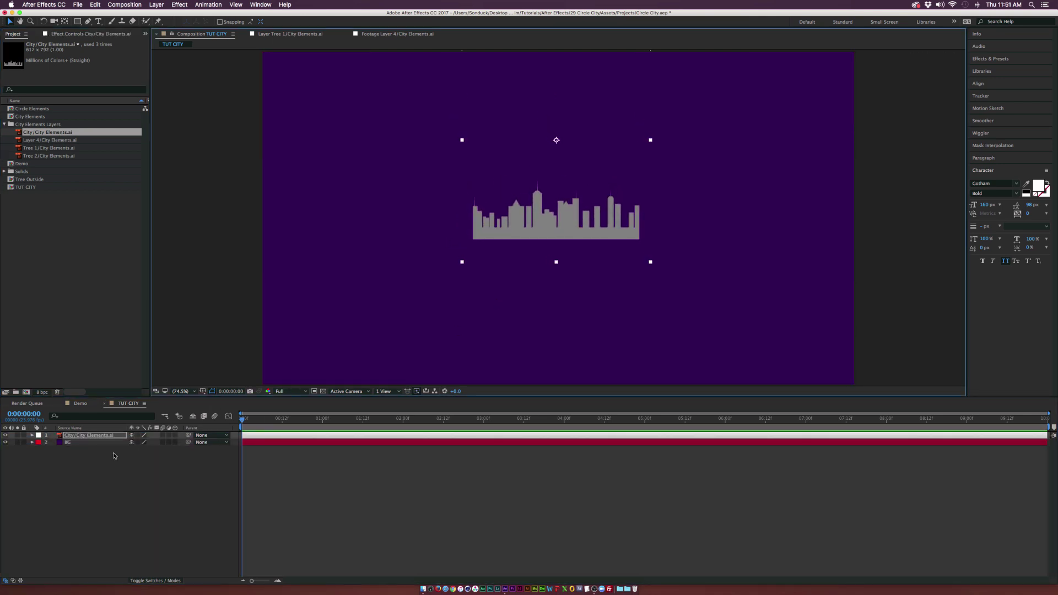
Turn on continuous rasterization for the skyline layer, then enlarge it to 277% and reposition it higher in the frame
{"action": "left_click", "coordinate": [138, 435]}
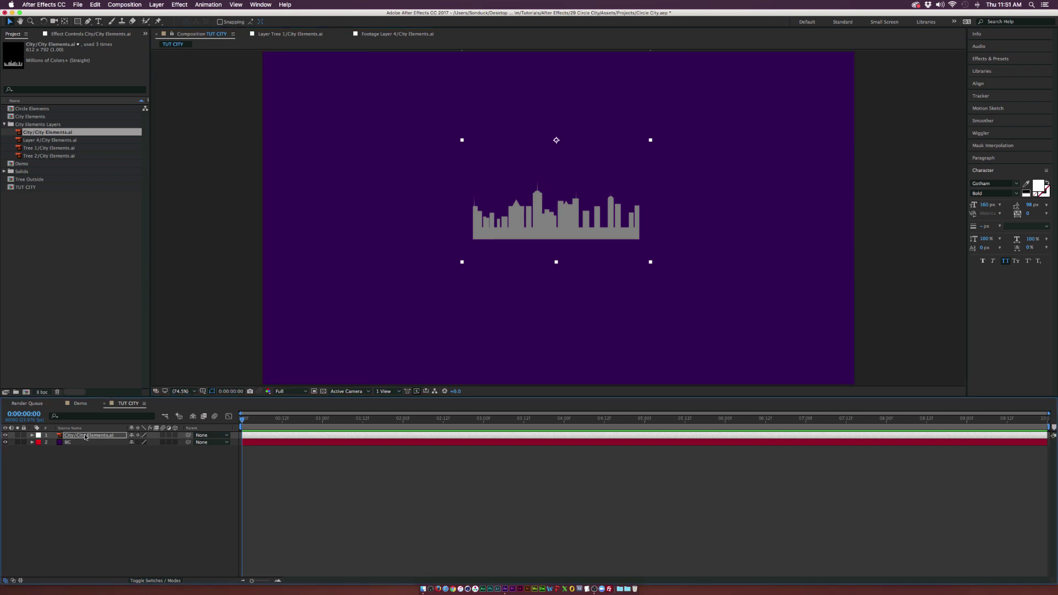
{"action": "key", "text": "s"}
{"action": "left_click_drag", "start_coordinate": [145, 442], "coordinate": [187, 444]}
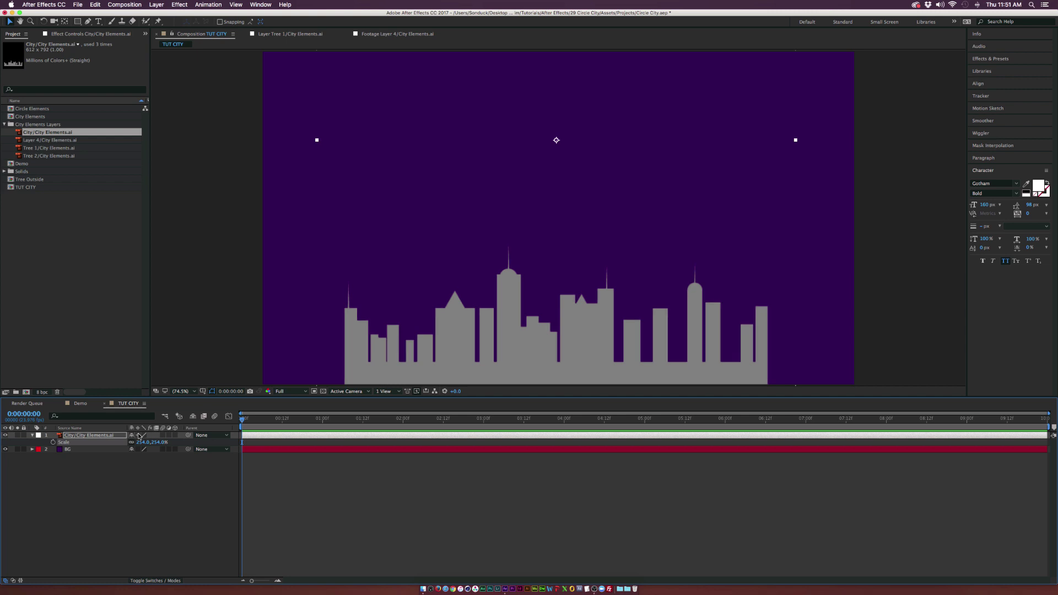
{"action": "left_click_drag", "start_coordinate": [585, 334], "coordinate": [587, 244]}
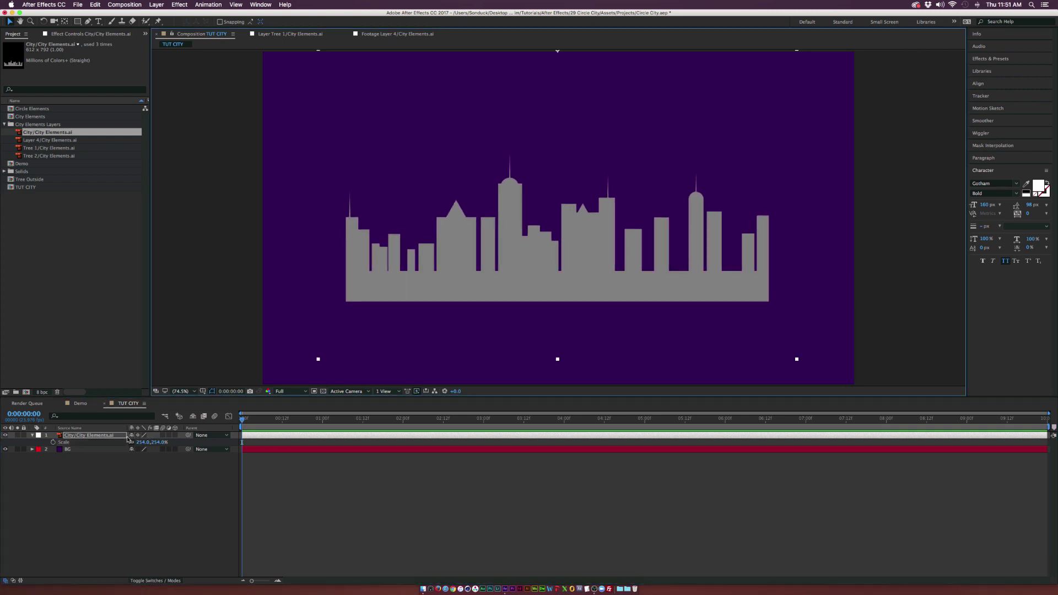
{"action": "left_click_drag", "start_coordinate": [142, 442], "coordinate": [190, 157]}
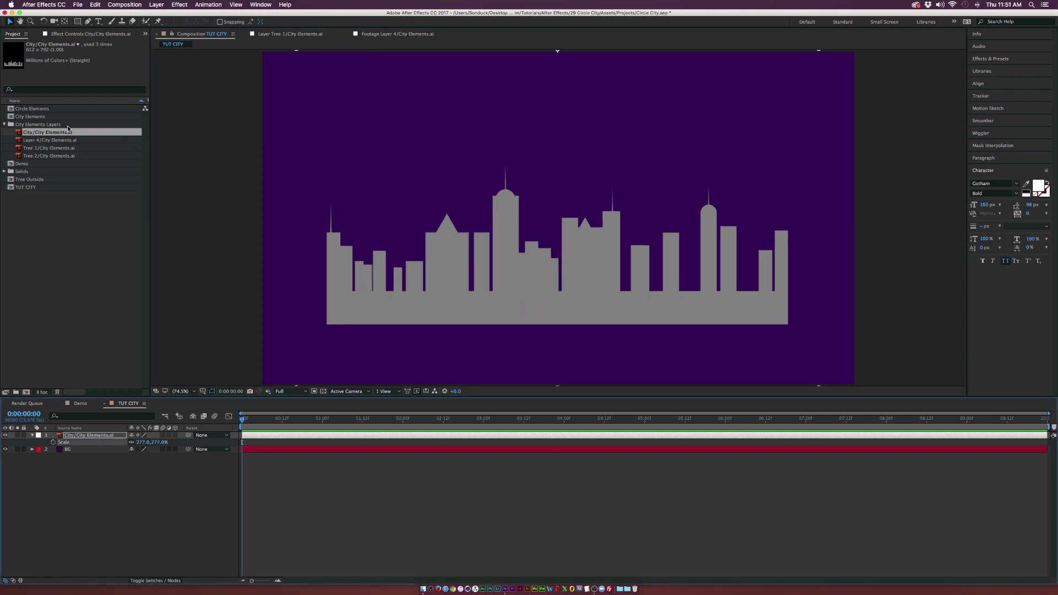
{"action": "left_click_drag", "start_coordinate": [610, 299], "coordinate": [609, 267]}
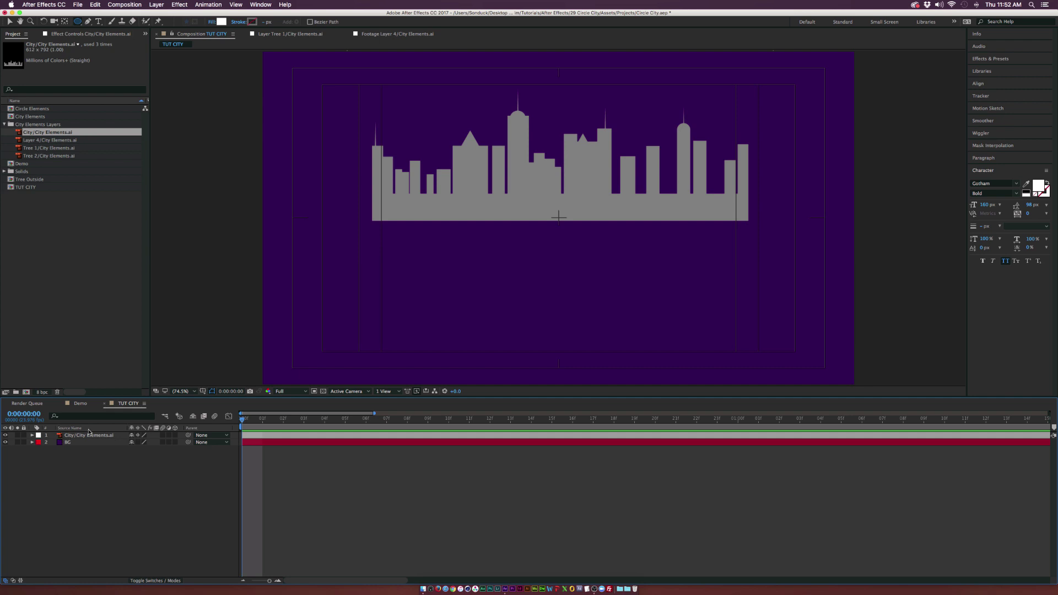
Draw a large circle centred in the composition and place its layer between the skyline and BG
{"action": "left_click_drag", "start_coordinate": [78, 23], "coordinate": [105, 40]}
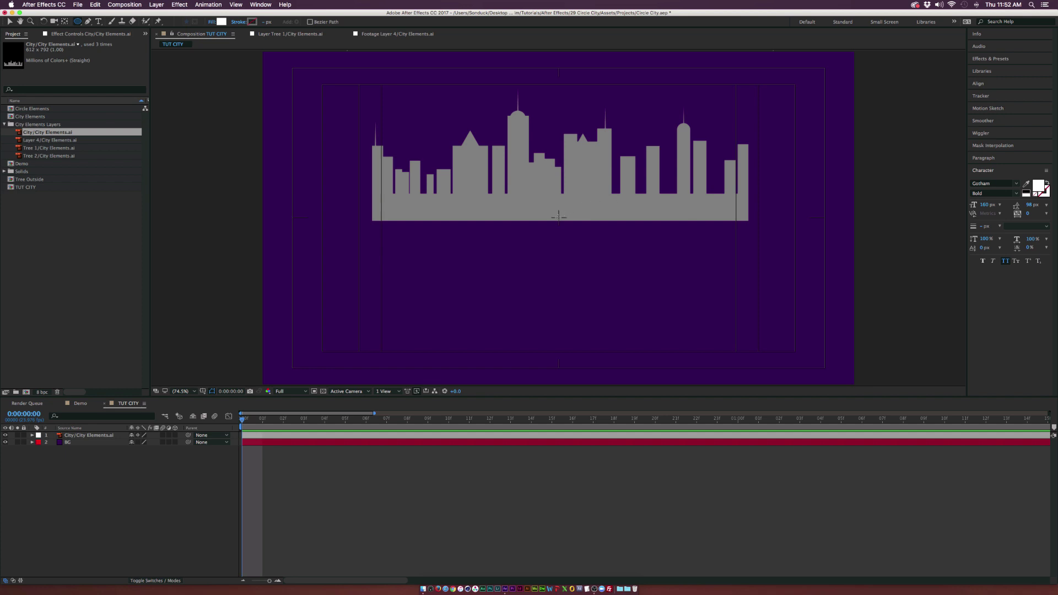
{"action": "mouse_move", "coordinate": [558, 216]}
{"action": "left_mouse_down"}
{"action": "mouse_move", "coordinate": [586, 245]}
{"action": "mouse_move", "coordinate": [622, 200]}
{"action": "mouse_move", "coordinate": [712, 190]}
{"action": "mouse_move", "coordinate": [691, 194]}
{"action": "left_mouse_up"}
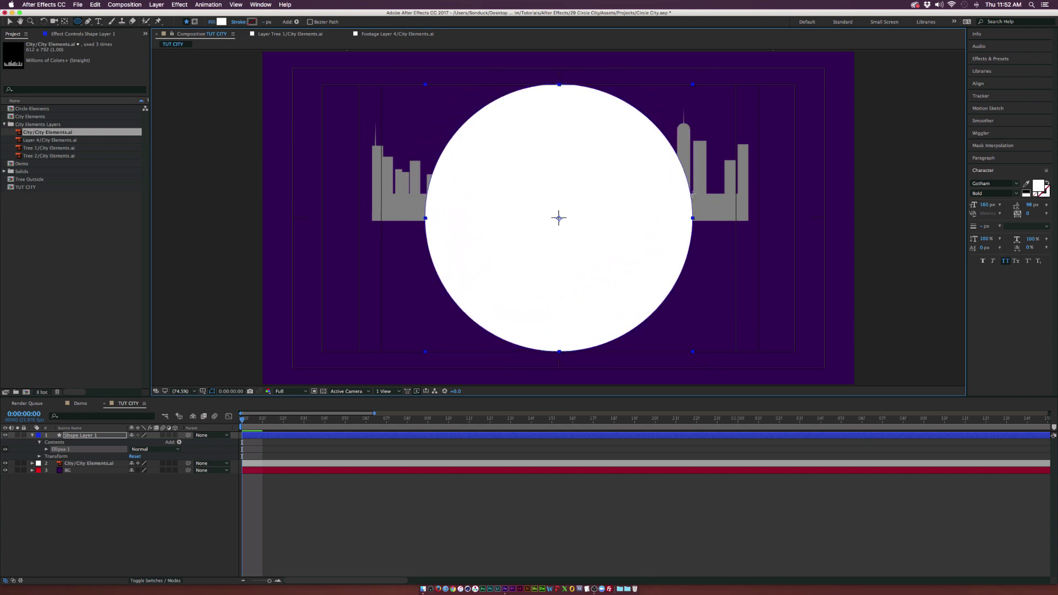
{"action": "left_click_drag", "start_coordinate": [80, 435], "coordinate": [81, 464]}
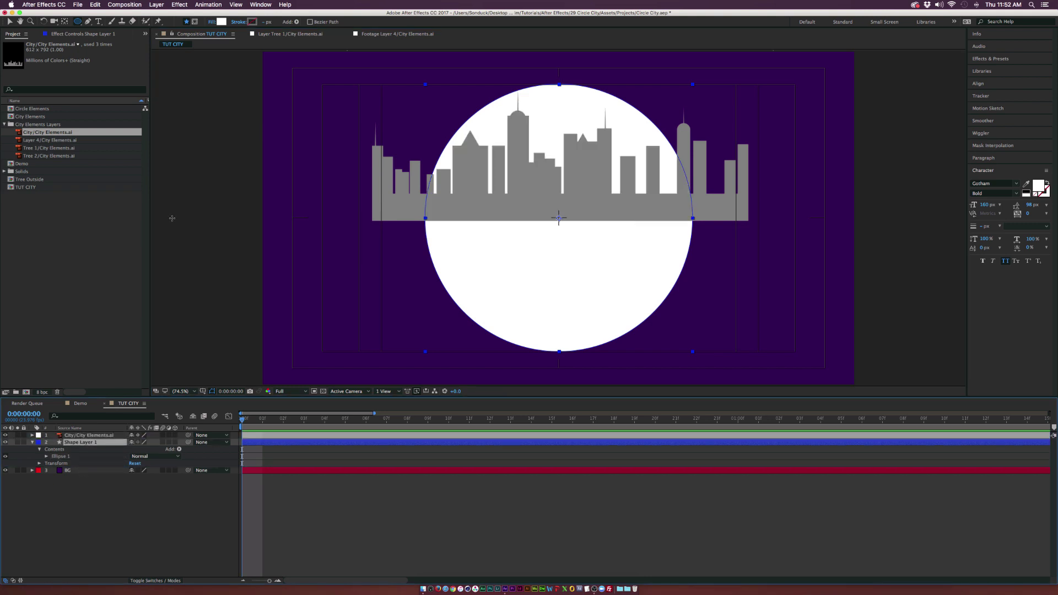
Change the circle's fill to dark purple, hex 43005C
{"action": "left_click", "coordinate": [221, 21]}
{"action": "left_click", "coordinate": [122, 86]}
{"action": "left_click_drag", "start_coordinate": [103, 114], "coordinate": [111, 129]}
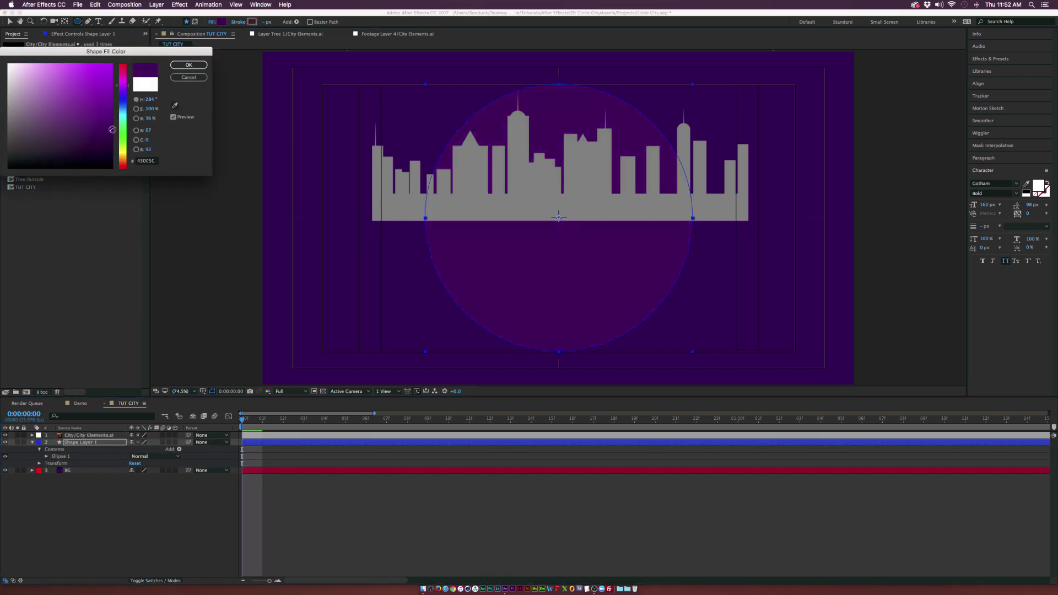
{"action": "left_click", "coordinate": [189, 65]}
Scale the skyline down to 192% and nudge it lower so its base sits just below the circle's centre
{"action": "key", "text": "v"}
{"action": "left_click", "coordinate": [562, 212]}
{"action": "key", "text": "shift+Down"}
{"action": "key", "text": "shift+Down"}
{"action": "key", "text": "shift+Down"}
{"action": "key", "text": "shift+Down"}
{"action": "key", "text": "shift+Down"}
{"action": "key", "text": "shift+Down"}
{"action": "key", "text": "shift+Down"}
{"action": "key", "text": "shift+Down"}
{"action": "key", "text": "shift+Down"}
{"action": "key", "text": "shift+Down"}
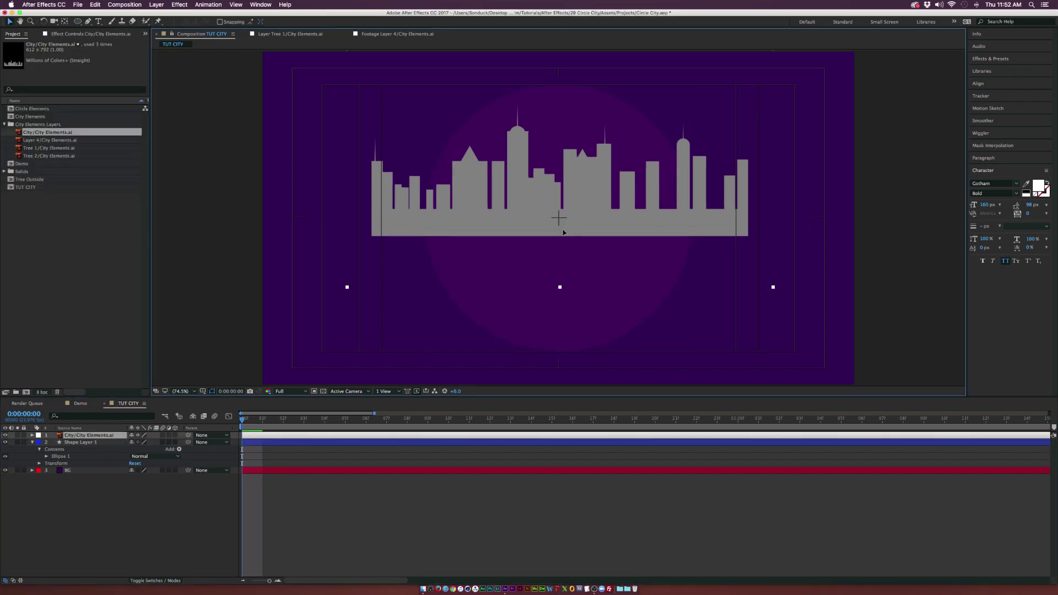
{"action": "key", "text": "s"}
{"action": "left_click_drag", "start_coordinate": [142, 442], "coordinate": [127, 443]}
{"action": "key", "text": "shift+Down"}
{"action": "key", "text": "shift+Down"}
{"action": "key", "text": "shift+Down"}
{"action": "key", "text": "shift+Down"}
{"action": "key", "text": "shift+Down"}
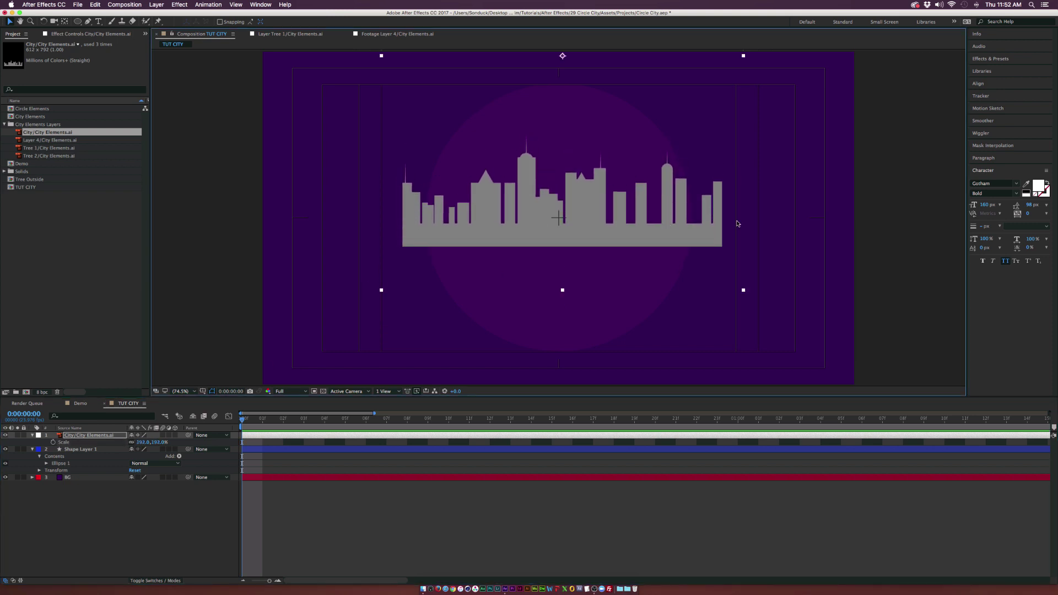
Hide the title-safe guides and draw a dark blue ground rectangle from the skyline's base to the circle's lower edge
{"action": "key", "text": "semicolon"}
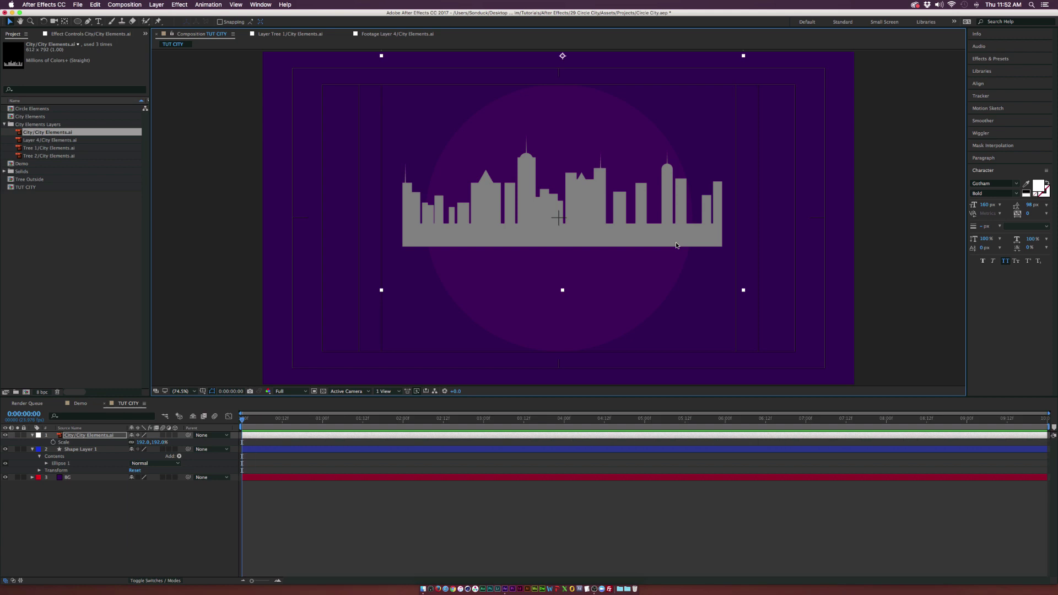
{"action": "key", "text": "apostrophe"}
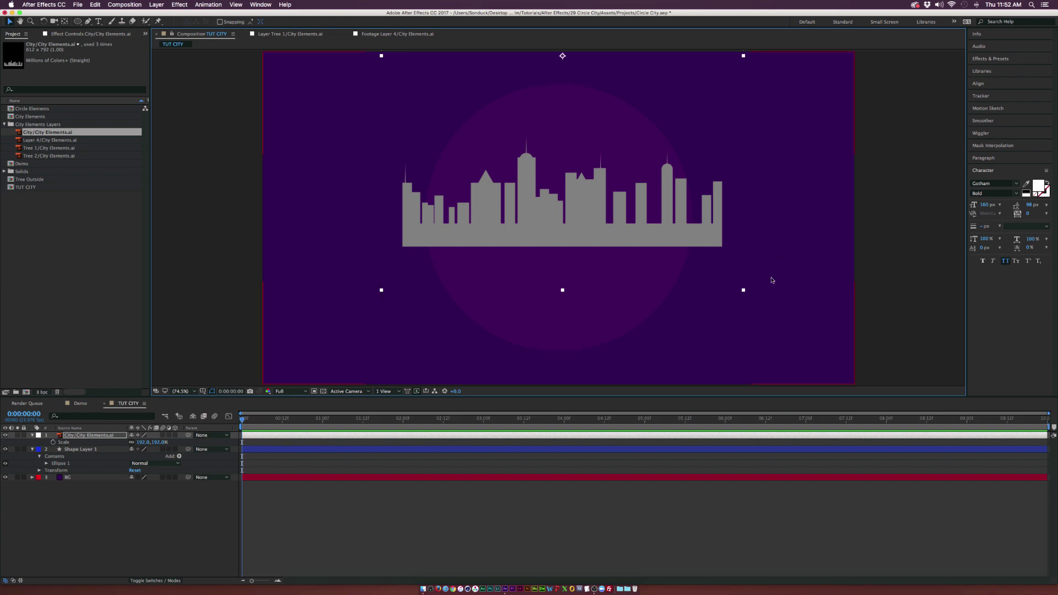
{"action": "left_click_drag", "start_coordinate": [78, 21], "coordinate": [93, 22]}
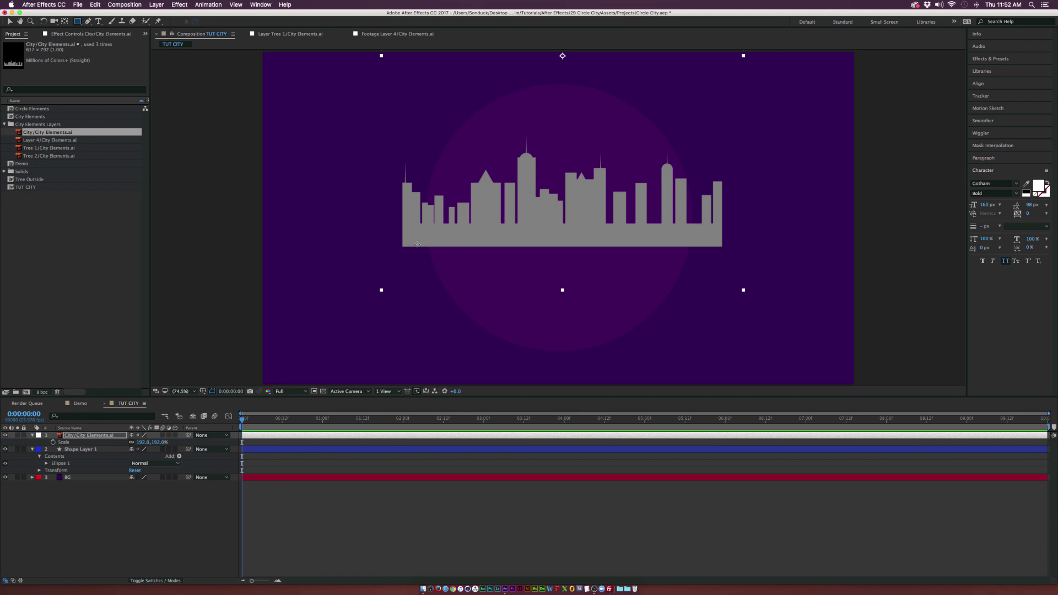
{"action": "left_click", "coordinate": [147, 531]}
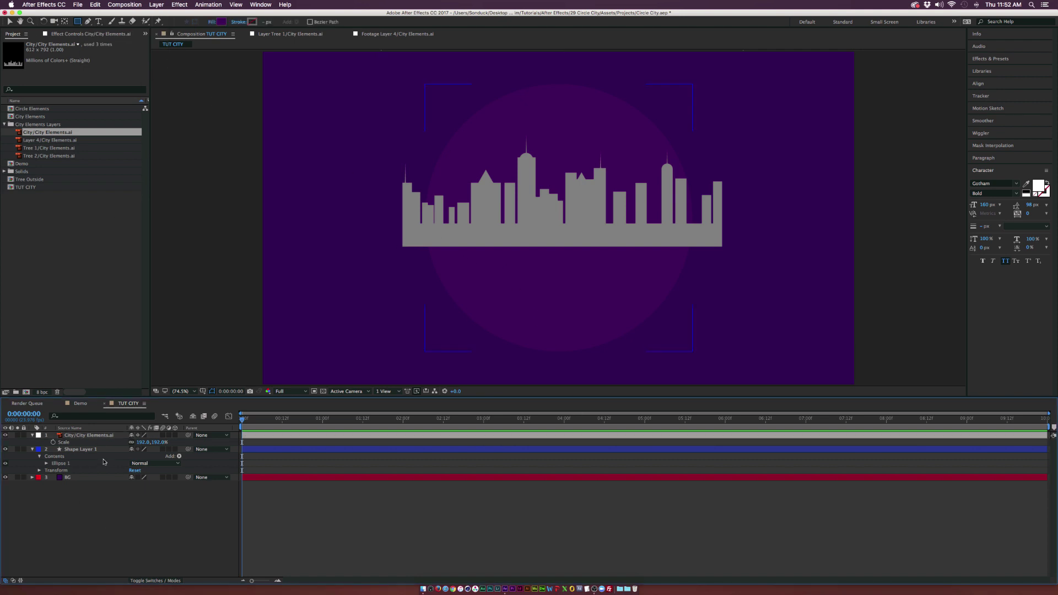
{"action": "mouse_move", "coordinate": [402, 246]}
{"action": "left_mouse_down"}
{"action": "mouse_move", "coordinate": [609, 292]}
{"action": "mouse_move", "coordinate": [743, 347]}
{"action": "mouse_move", "coordinate": [755, 365]}
{"action": "mouse_move", "coordinate": [718, 368]}
{"action": "mouse_move", "coordinate": [720, 356]}
{"action": "left_mouse_up"}
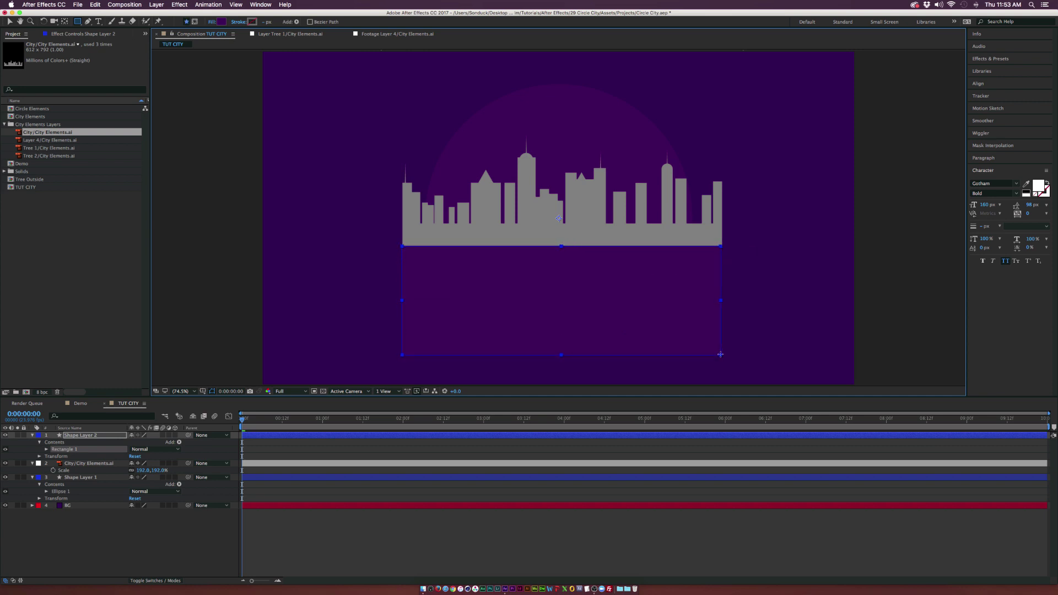
{"action": "left_click", "coordinate": [222, 22]}
{"action": "left_click_drag", "start_coordinate": [104, 120], "coordinate": [114, 147]}
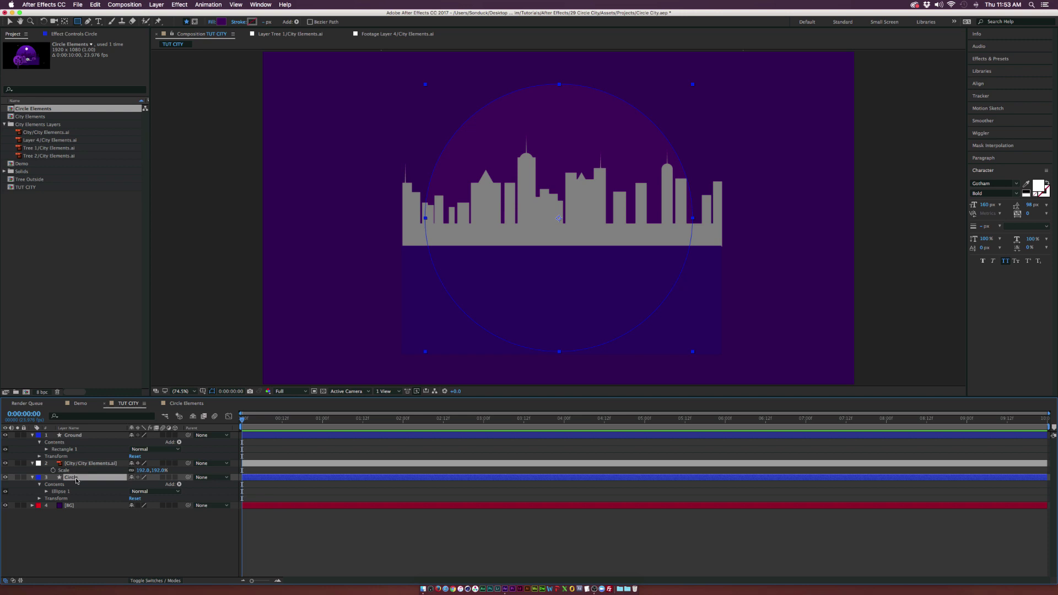
Apply a Gradient Ramp to the Circle layer, starting at the circle's top edge and ending just below the skyline
{"action": "left_click", "coordinate": [179, 4]}
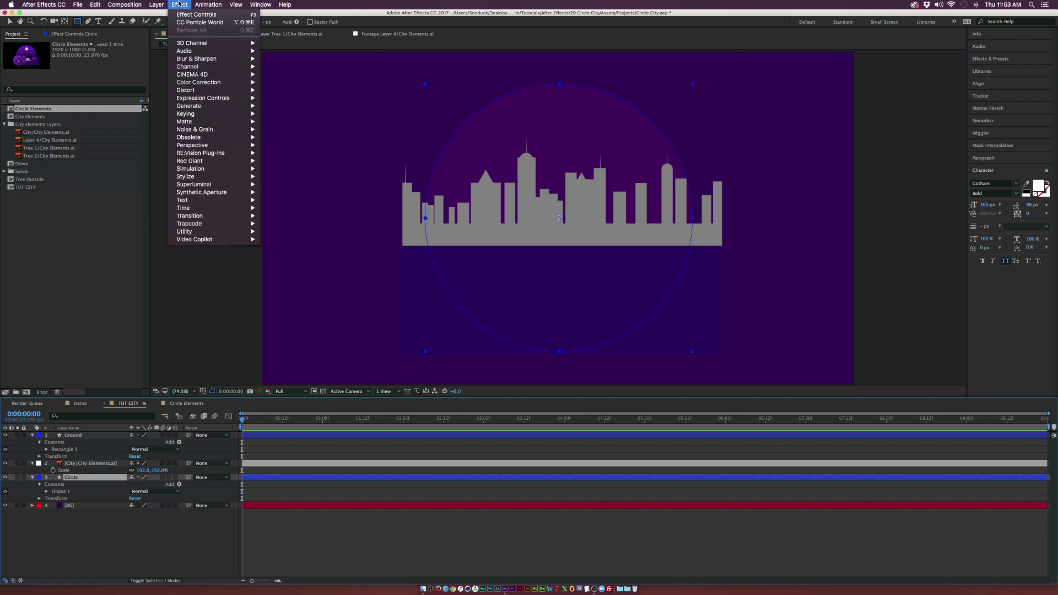
{"action": "mouse_move", "coordinate": [184, 106]}
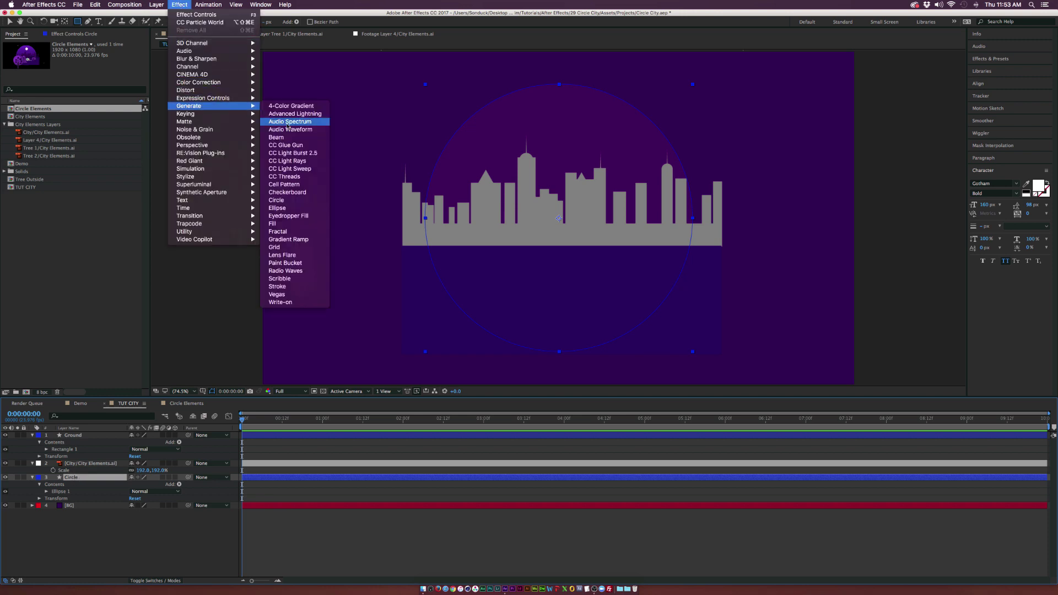
{"action": "left_click", "coordinate": [303, 239]}
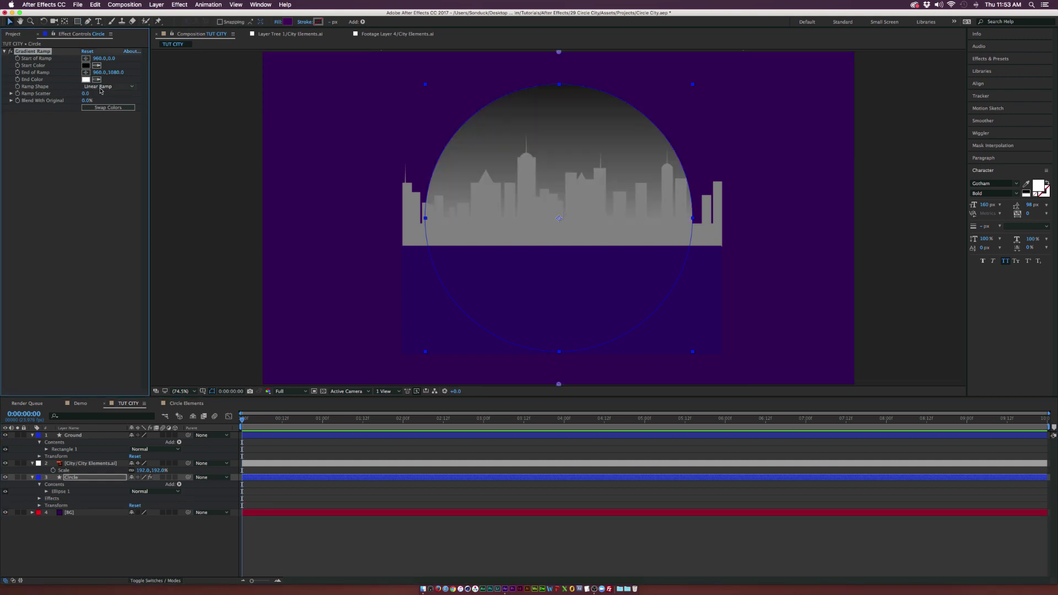
{"action": "left_click", "coordinate": [85, 57]}
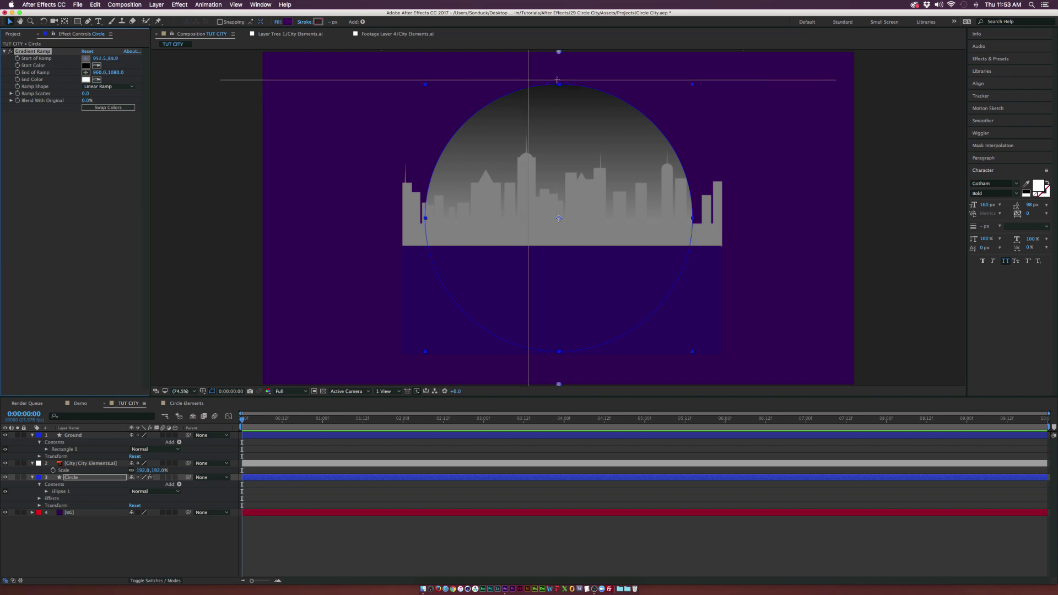
{"action": "left_click", "coordinate": [559, 81]}
{"action": "left_click", "coordinate": [85, 72]}
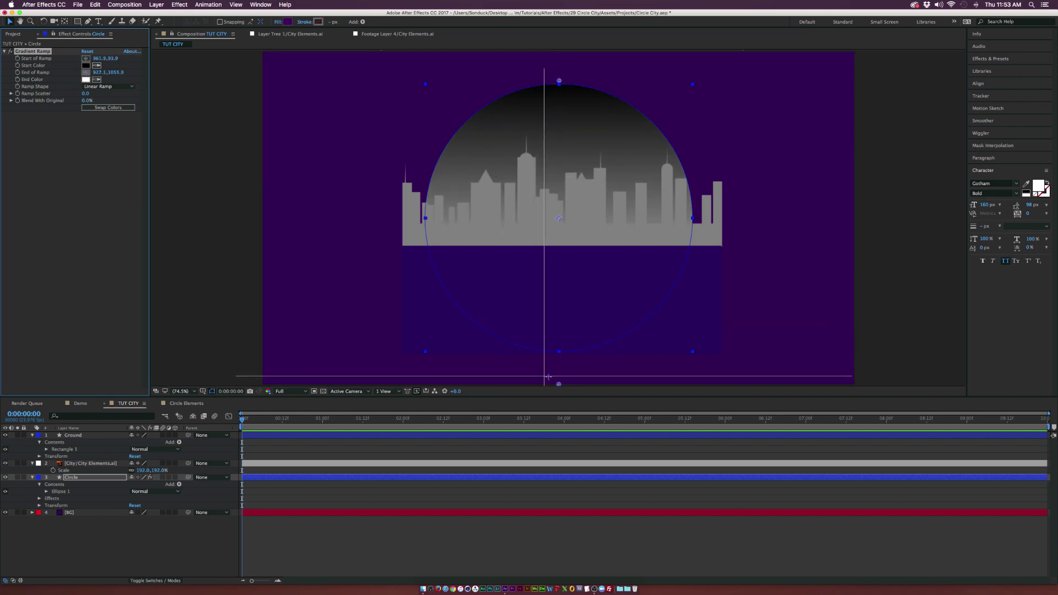
{"action": "left_click", "coordinate": [559, 277]}
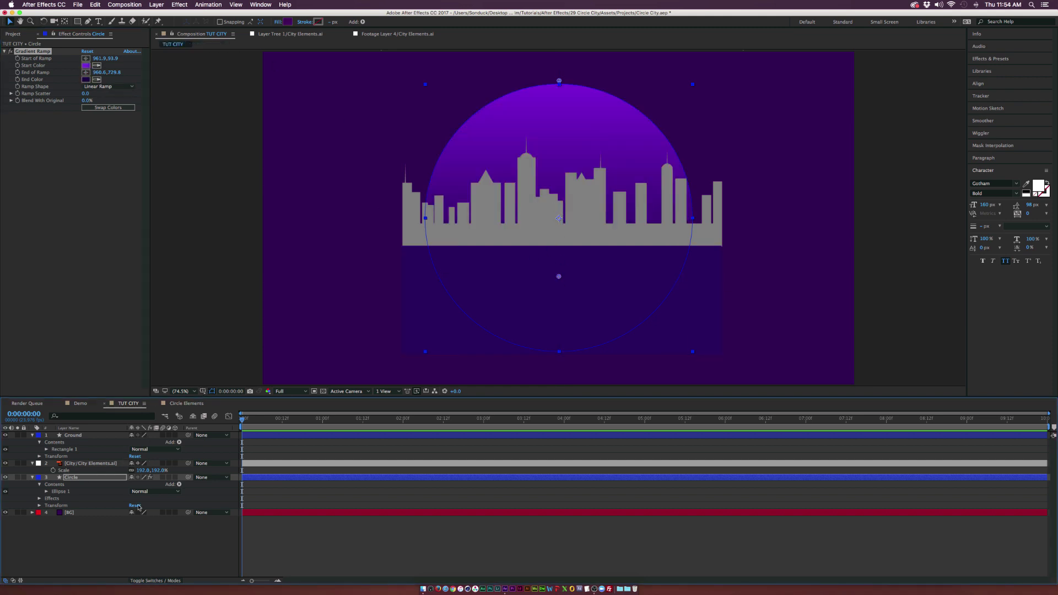
Apply a Gradient Ramp to the city skyline layer, starting at 960, 177 and ending at 960, 921
{"action": "left_click", "coordinate": [87, 463]}
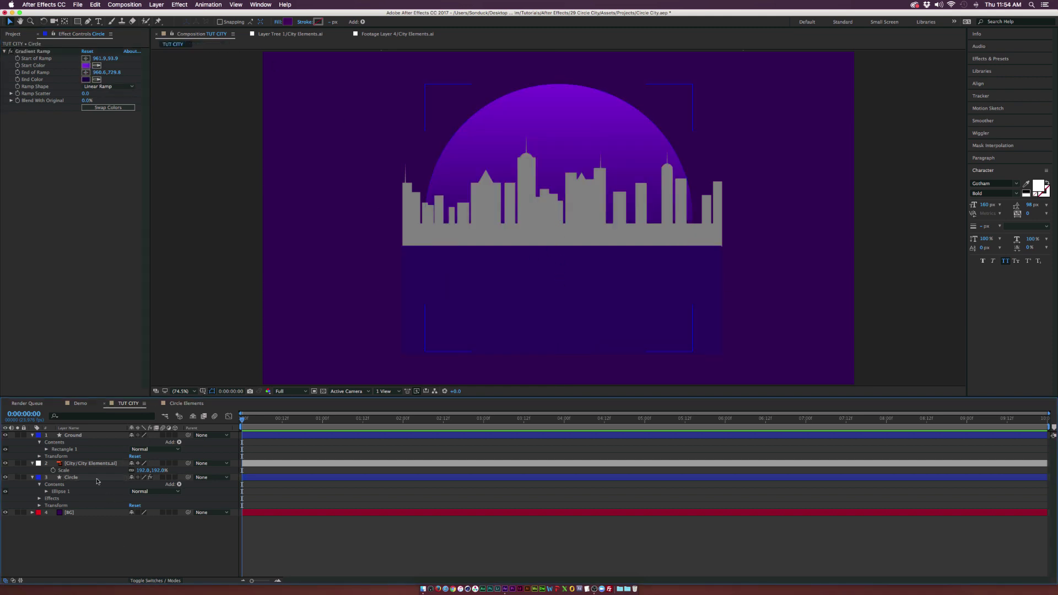
{"action": "left_click", "coordinate": [86, 466]}
{"action": "left_click", "coordinate": [190, 4]}
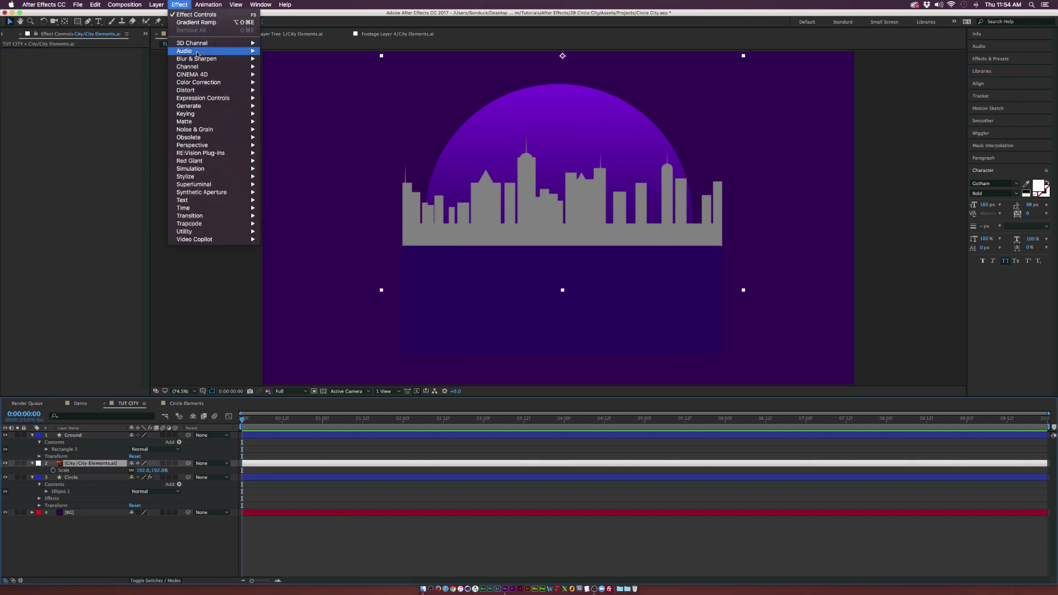
{"action": "mouse_move", "coordinate": [221, 106]}
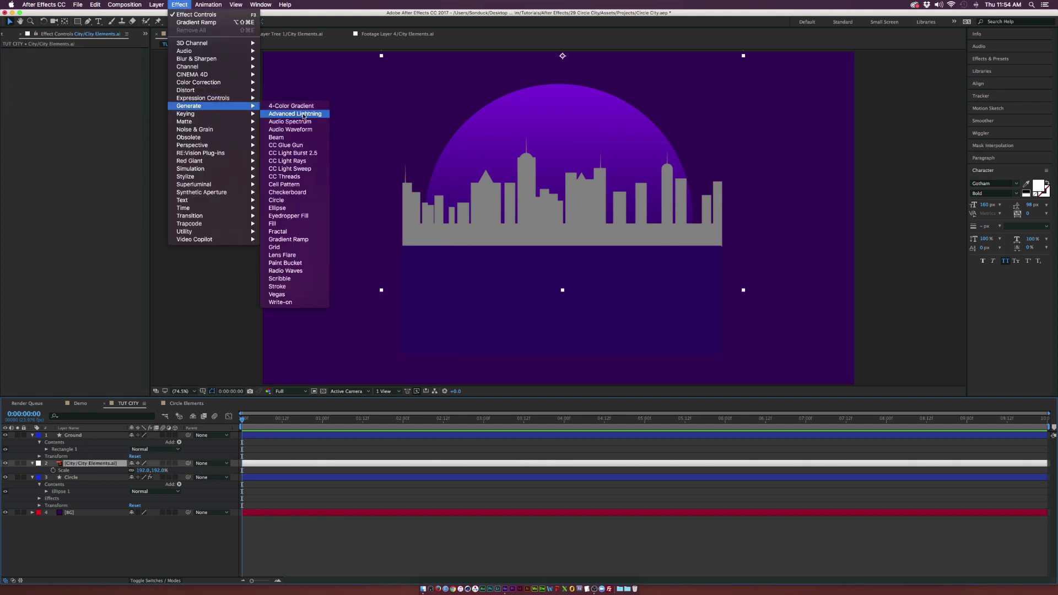
{"action": "left_click", "coordinate": [285, 240]}
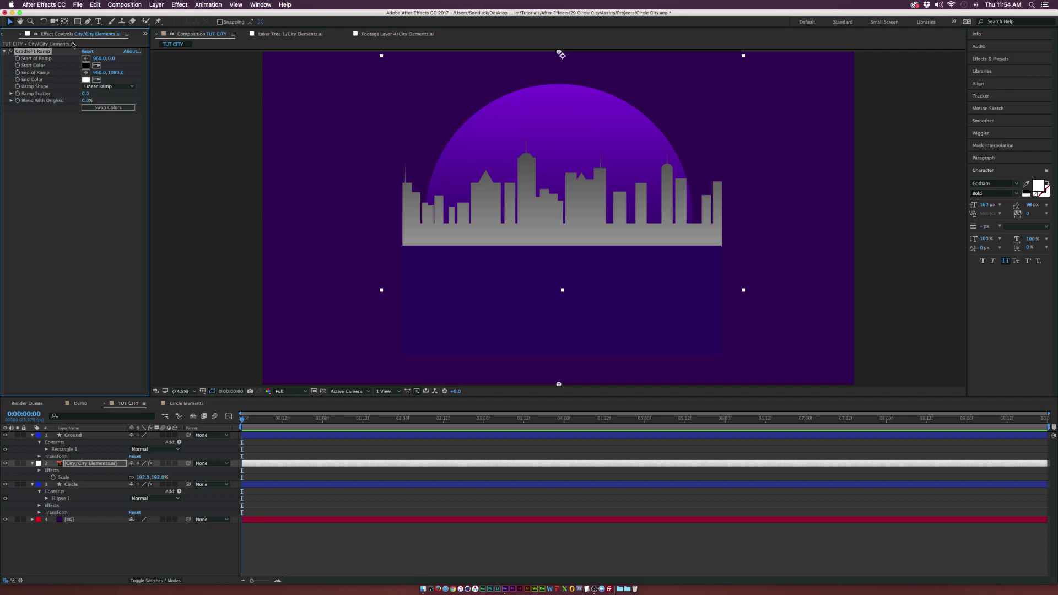
{"action": "left_click_drag", "start_coordinate": [110, 58], "coordinate": [53, 72]}
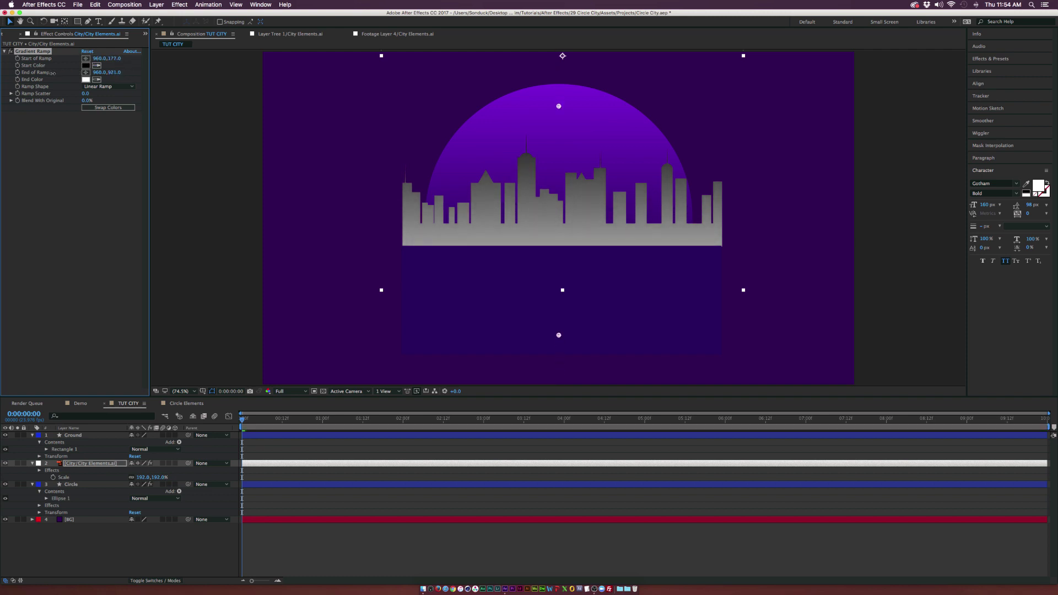
Colour the skyline's gradient from purple at the start to very dark purple, hex 150028, at the end
{"action": "left_click", "coordinate": [86, 66]}
{"action": "mouse_move", "coordinate": [122, 92]}
{"action": "left_mouse_down"}
{"action": "mouse_move", "coordinate": [97, 100]}
{"action": "mouse_move", "coordinate": [127, 99]}
{"action": "mouse_move", "coordinate": [128, 115]}
{"action": "mouse_move", "coordinate": [124, 91]}
{"action": "left_mouse_up"}
{"action": "key", "text": "Return"}
{"action": "left_click", "coordinate": [86, 81]}
{"action": "left_click_drag", "start_coordinate": [77, 120], "coordinate": [117, 151]}
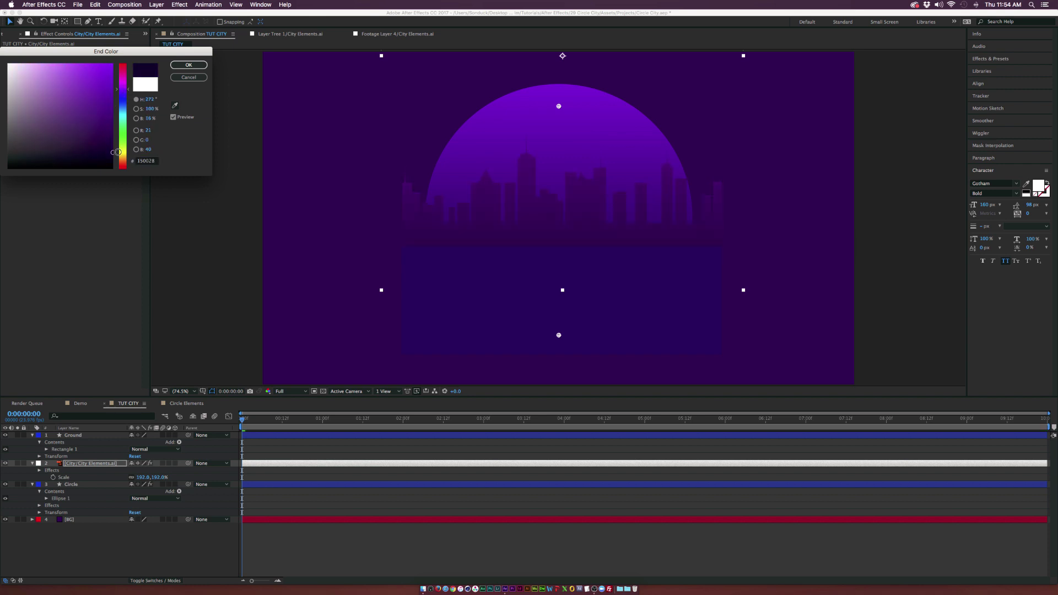
{"action": "left_click", "coordinate": [189, 65]}
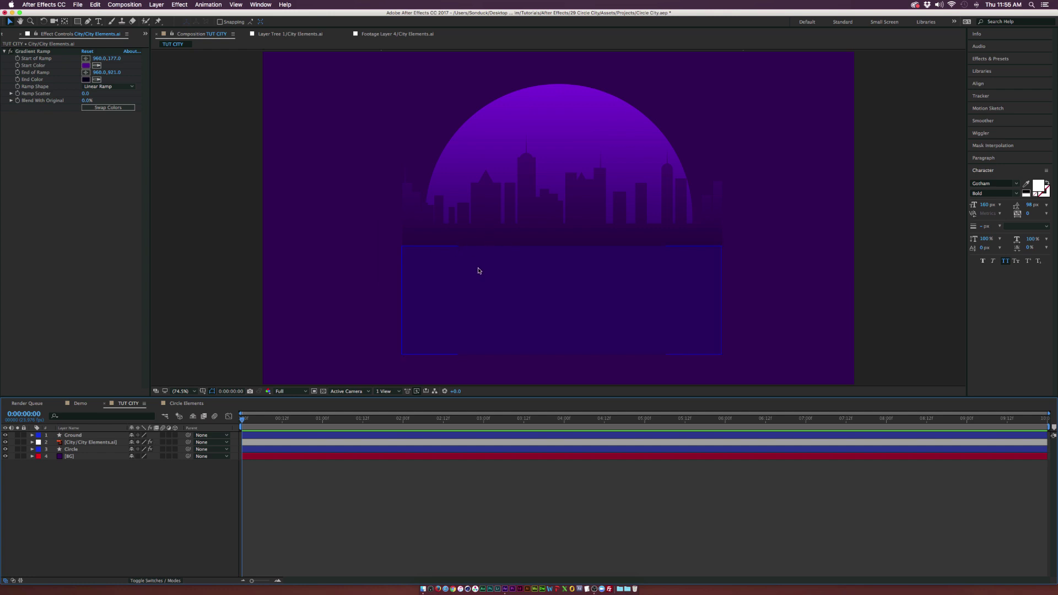
Choose the Ellipse tool and set its shape fill to a very dark navy purple
{"action": "left_click", "coordinate": [79, 22]}
{"action": "left_click", "coordinate": [101, 38]}
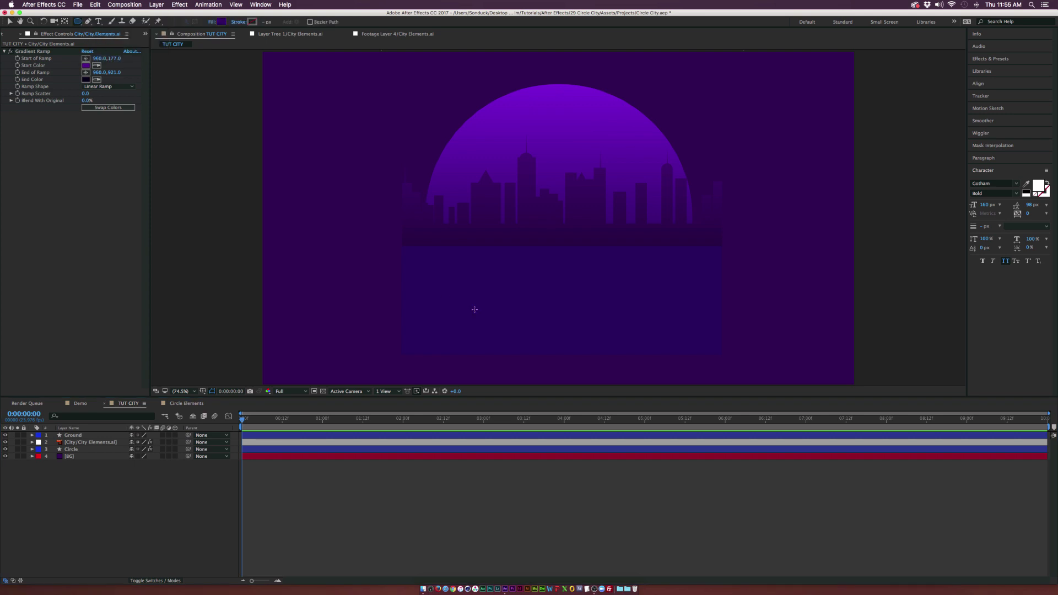
{"action": "scroll", "coordinate": [420, 298], "scroll_direction": "up", "scroll_amount": 2}
{"action": "key", "text": "space"}
{"action": "left_click_drag", "start_coordinate": [510, 258], "coordinate": [660, 185]}
{"action": "left_click_drag", "start_coordinate": [491, 223], "coordinate": [470, 253]}
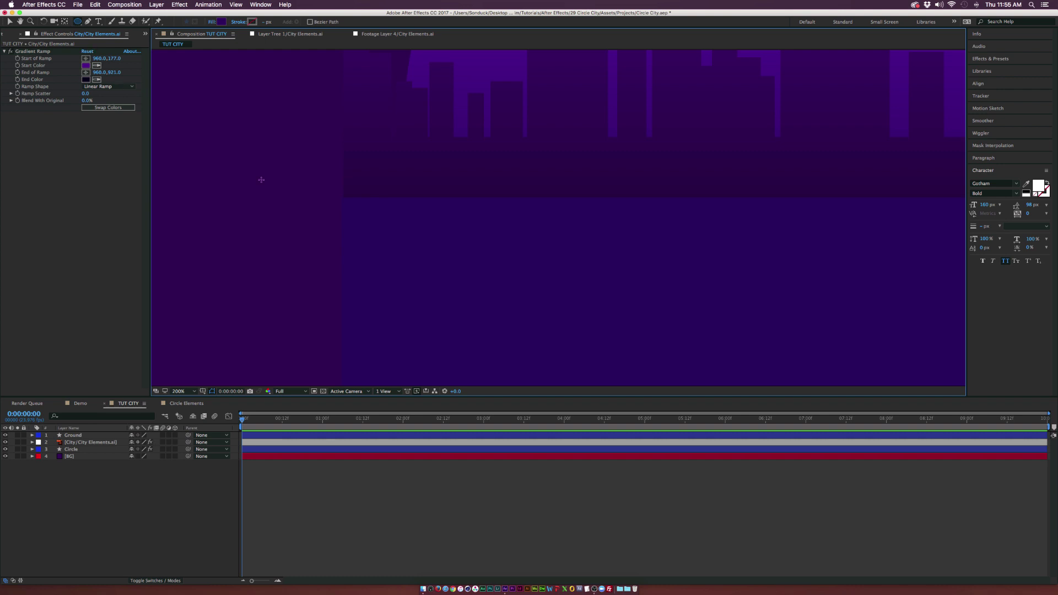
{"action": "left_click", "coordinate": [221, 22]}
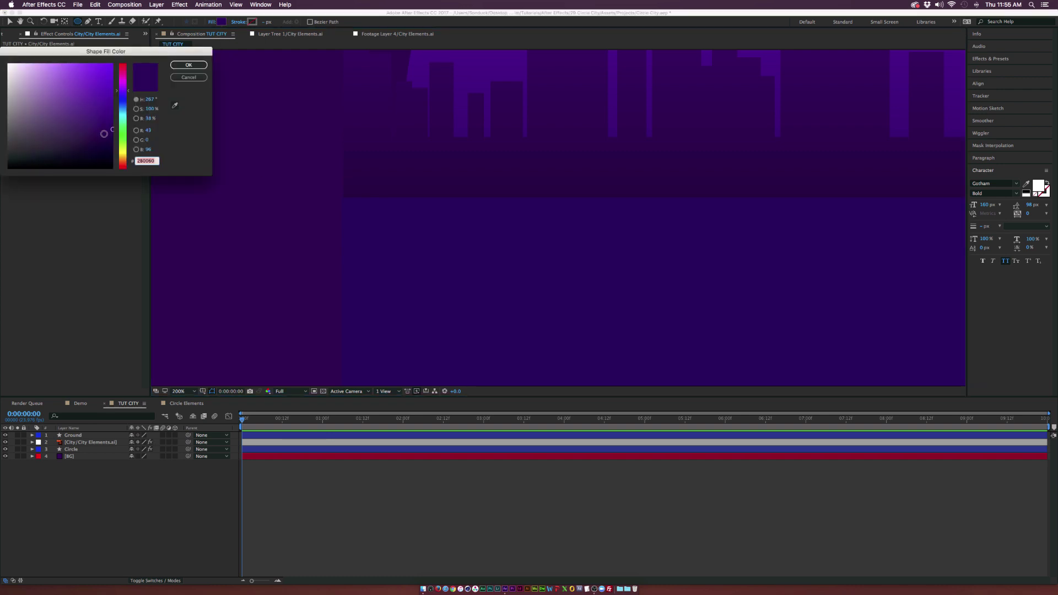
{"action": "left_click_drag", "start_coordinate": [113, 137], "coordinate": [120, 153]}
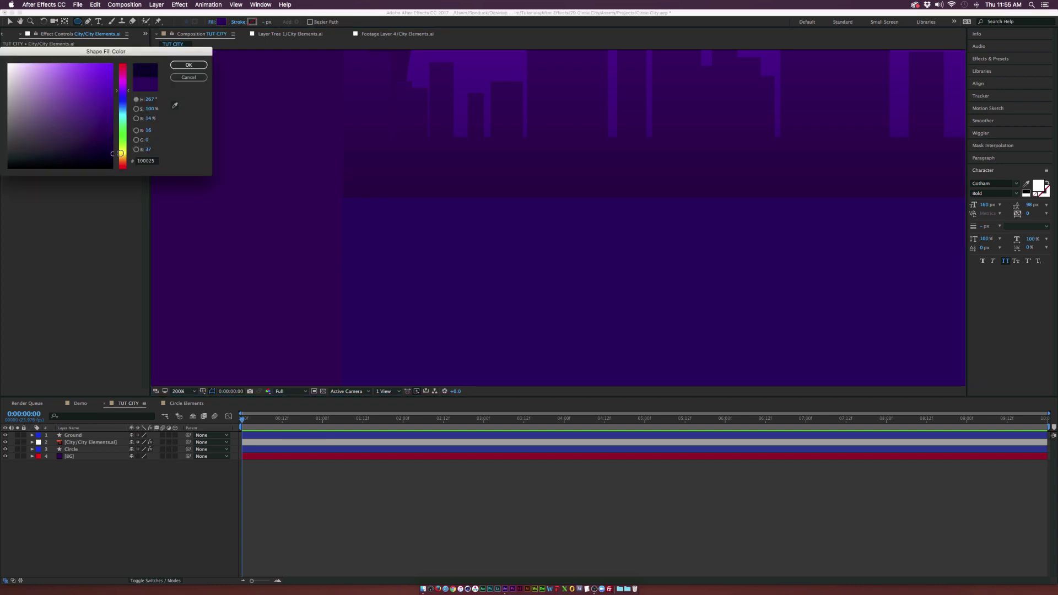
{"action": "left_click", "coordinate": [188, 65]}
Draw a row of overlapping dark ellipses on a new shape layer along the skyline's base, starting at the ground's left end
{"action": "key", "text": "comma"}
{"action": "key", "text": "comma"}
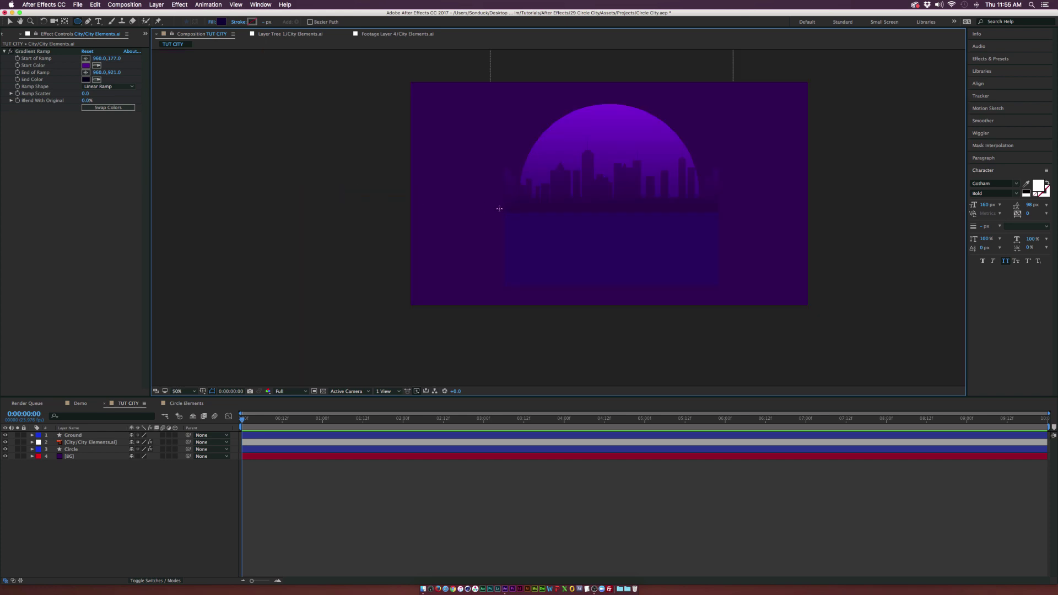
{"action": "key", "text": "period"}
{"action": "key", "text": "period"}
{"action": "left_click_drag", "start_coordinate": [350, 200], "coordinate": [465, 313]}
{"action": "left_click_drag", "start_coordinate": [467, 134], "coordinate": [406, 177]}
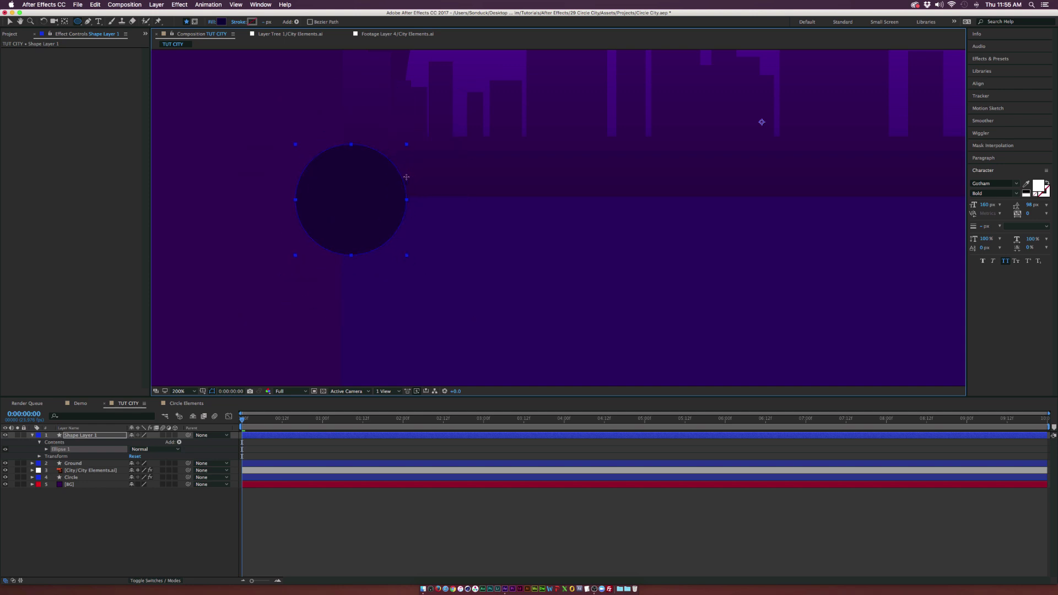
{"action": "mouse_move", "coordinate": [388, 222]}
{"action": "left_mouse_down"}
{"action": "mouse_move", "coordinate": [474, 156]}
{"action": "mouse_move", "coordinate": [491, 175]}
{"action": "left_mouse_up"}
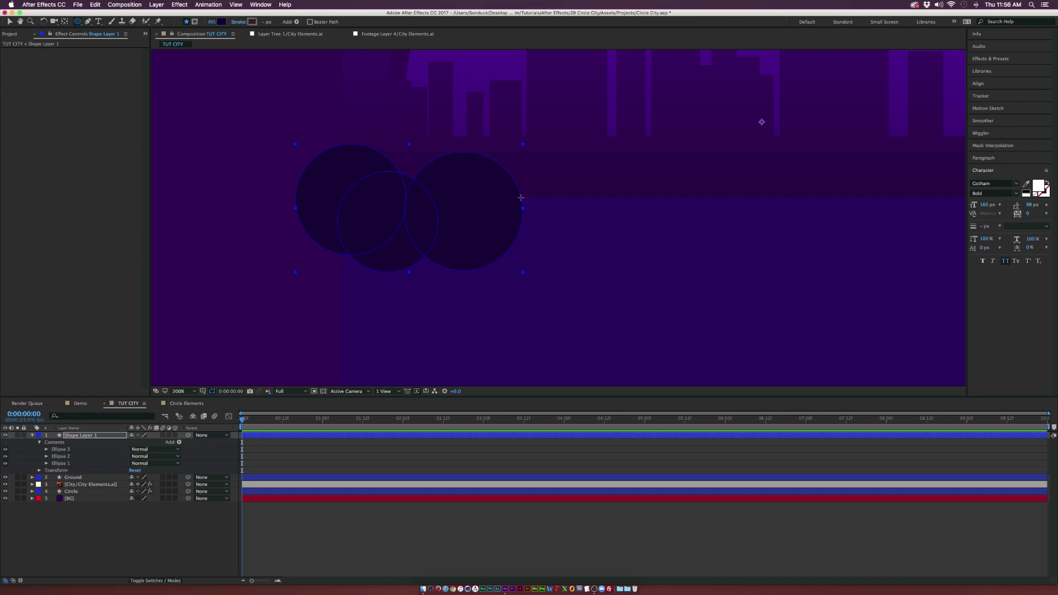
{"action": "left_click_drag", "start_coordinate": [505, 183], "coordinate": [618, 284]}
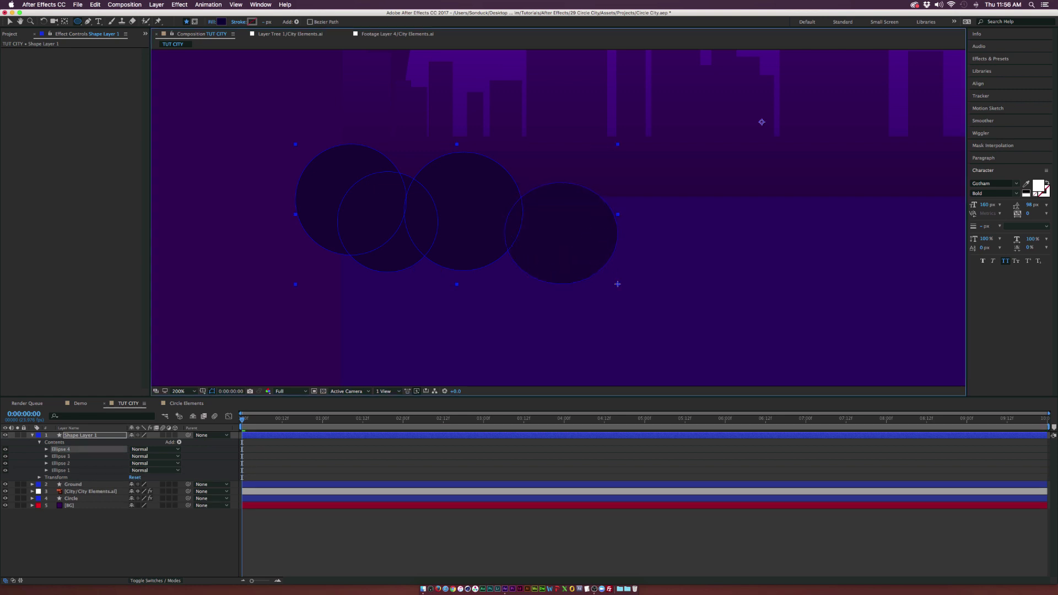
{"action": "left_click_drag", "start_coordinate": [595, 221], "coordinate": [712, 152]}
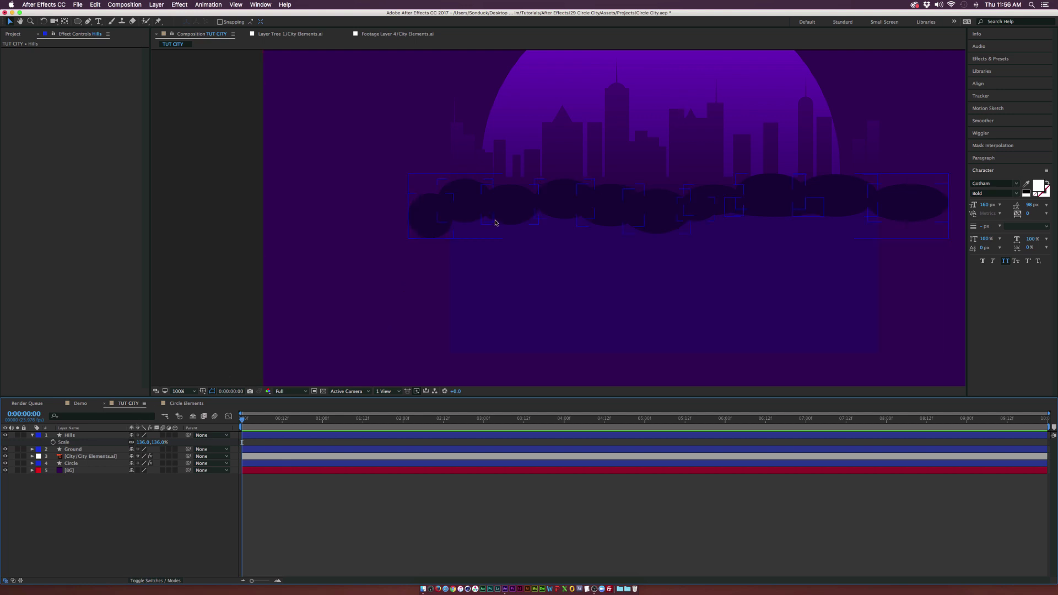
Move the Hills layer beneath the Ground layer so the ground covers the lower part of the hills
{"action": "double_click", "coordinate": [591, 230]}
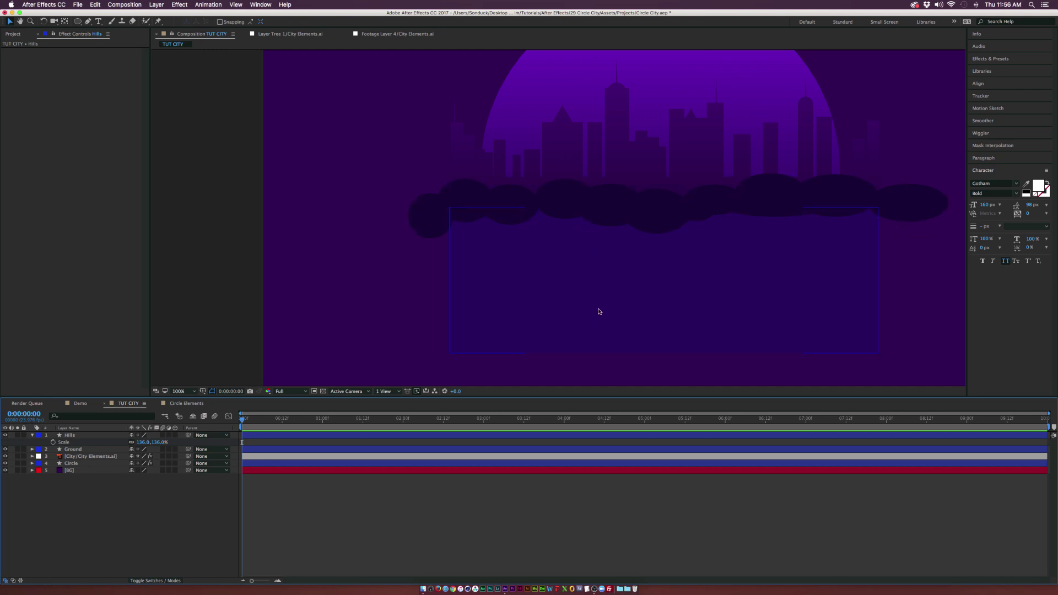
{"action": "left_click", "coordinate": [90, 439]}
{"action": "left_click_drag", "start_coordinate": [97, 440], "coordinate": [98, 452]}
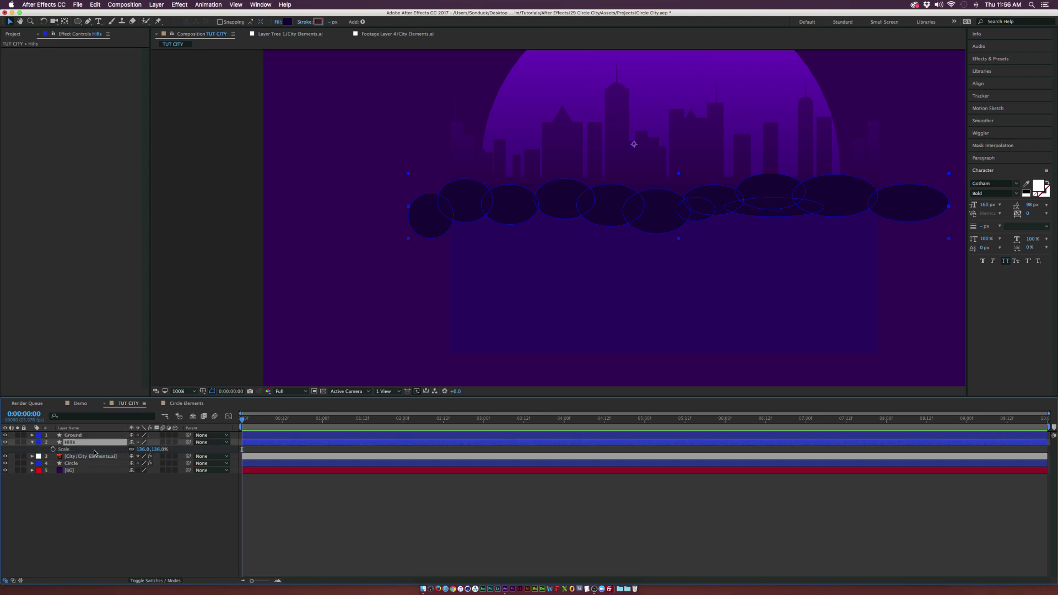
{"action": "left_click", "coordinate": [149, 501]}
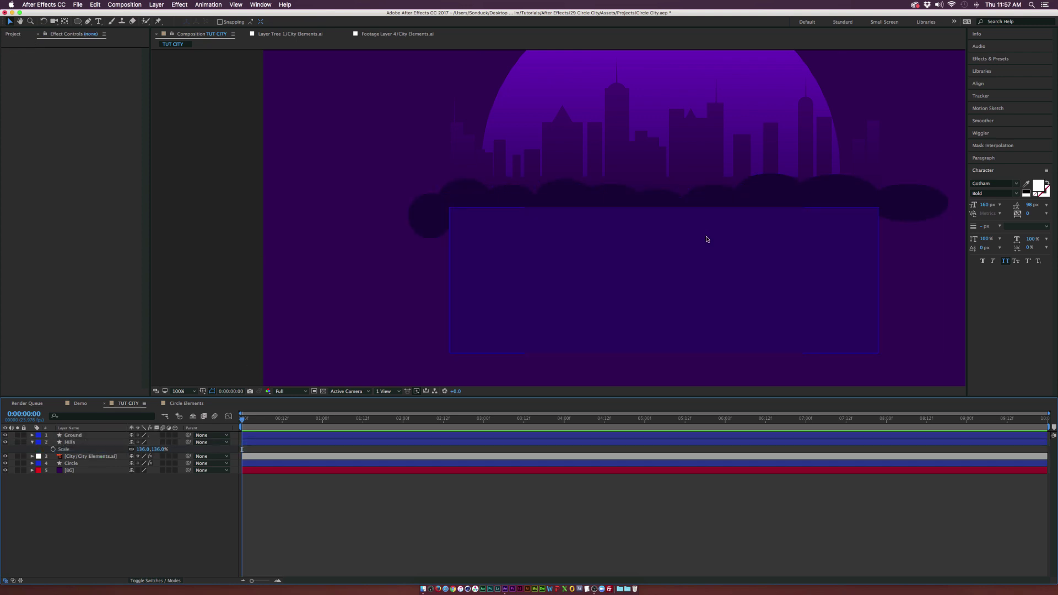
Add the Tree 1 artwork as the top layer and place it standing on the upper left part of the ground
{"action": "left_click_drag", "start_coordinate": [680, 249], "coordinate": [589, 312]}
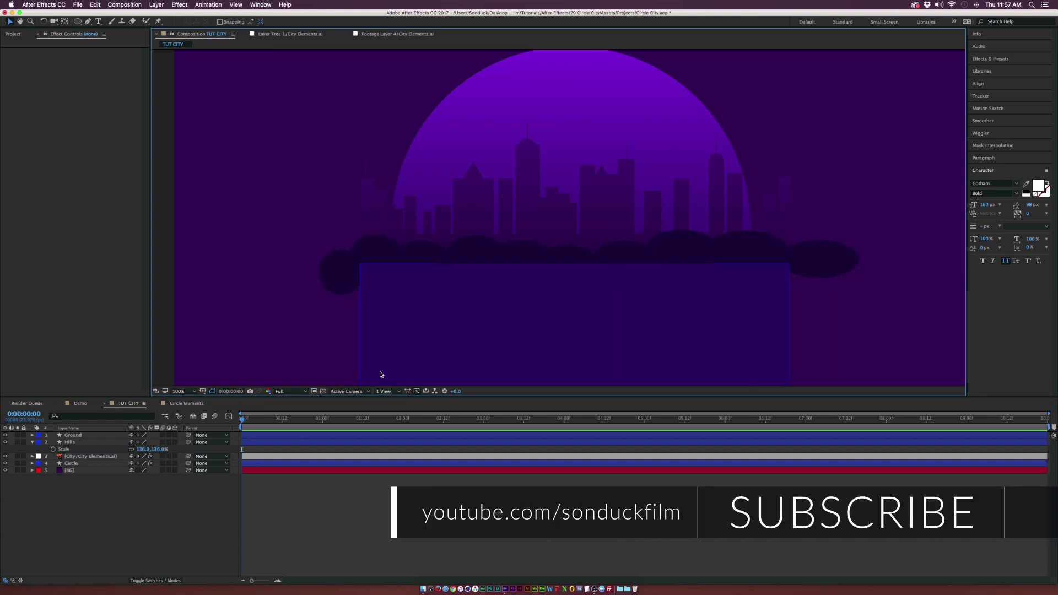
{"action": "scroll", "coordinate": [455, 323], "scroll_direction": "down", "scroll_amount": 5}
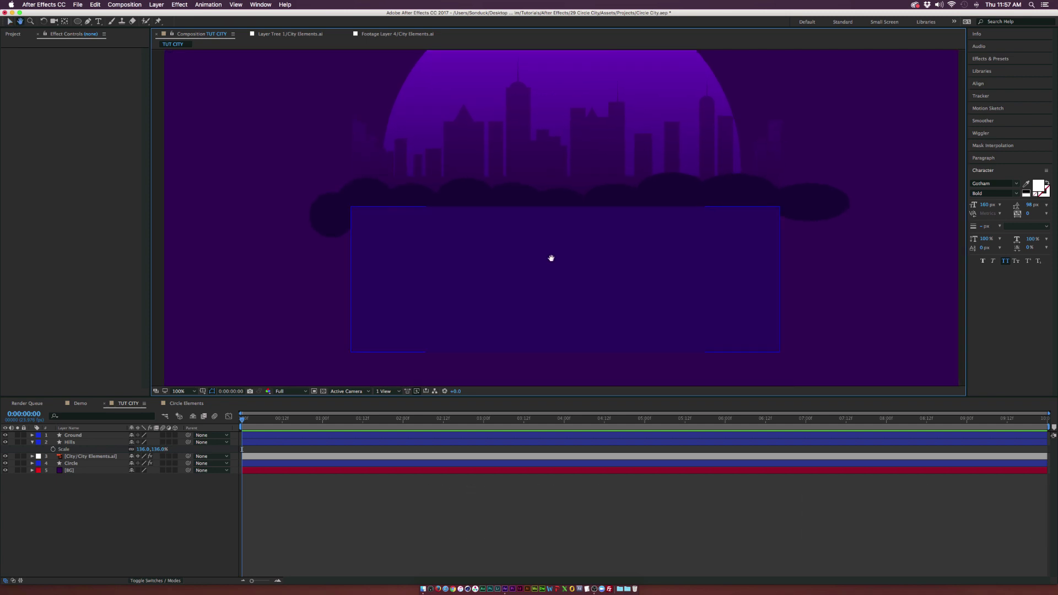
{"action": "left_click", "coordinate": [13, 34]}
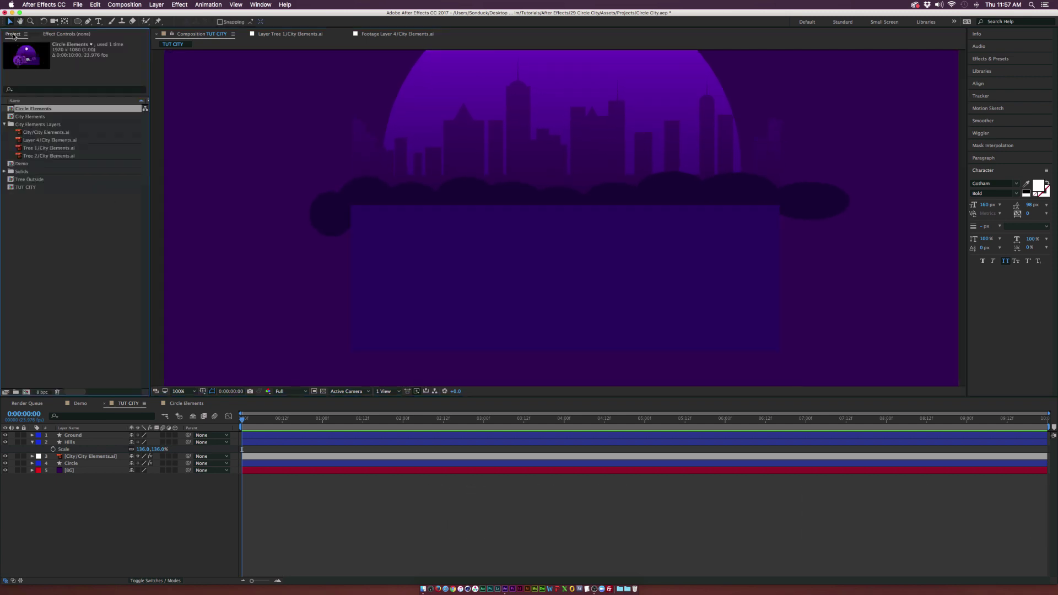
{"action": "left_click", "coordinate": [31, 141]}
{"action": "left_click", "coordinate": [34, 149]}
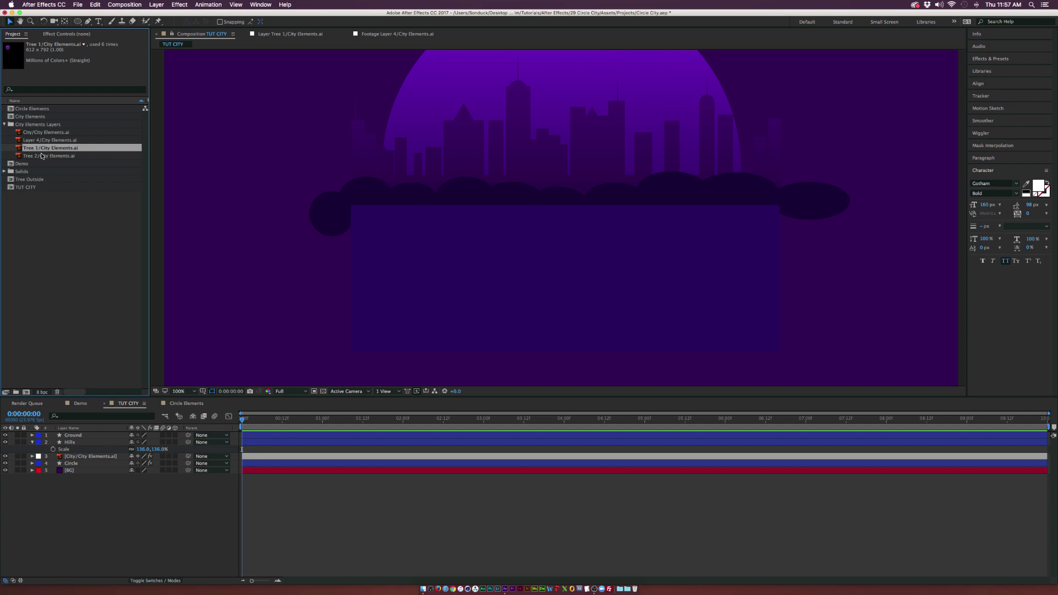
{"action": "left_click_drag", "start_coordinate": [41, 150], "coordinate": [85, 419]}
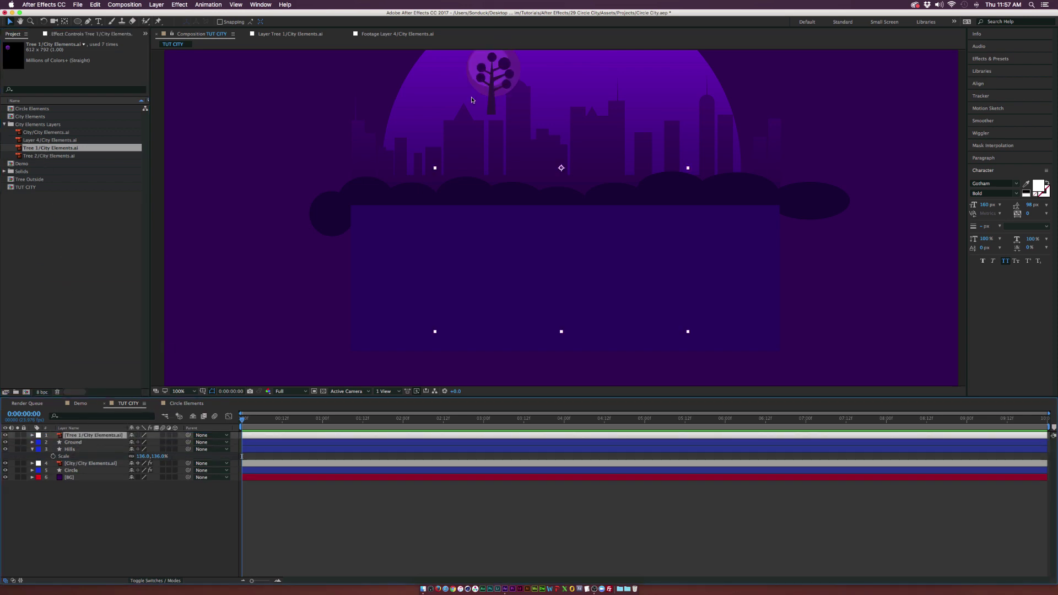
{"action": "left_click_drag", "start_coordinate": [488, 89], "coordinate": [451, 219]}
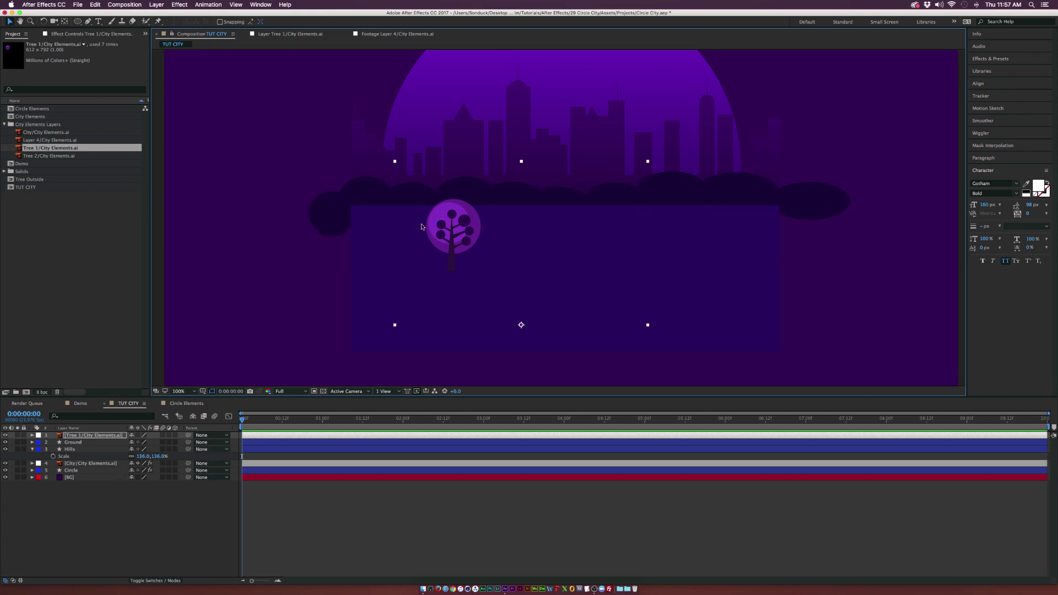
{"action": "left_click_drag", "start_coordinate": [455, 230], "coordinate": [447, 204]}
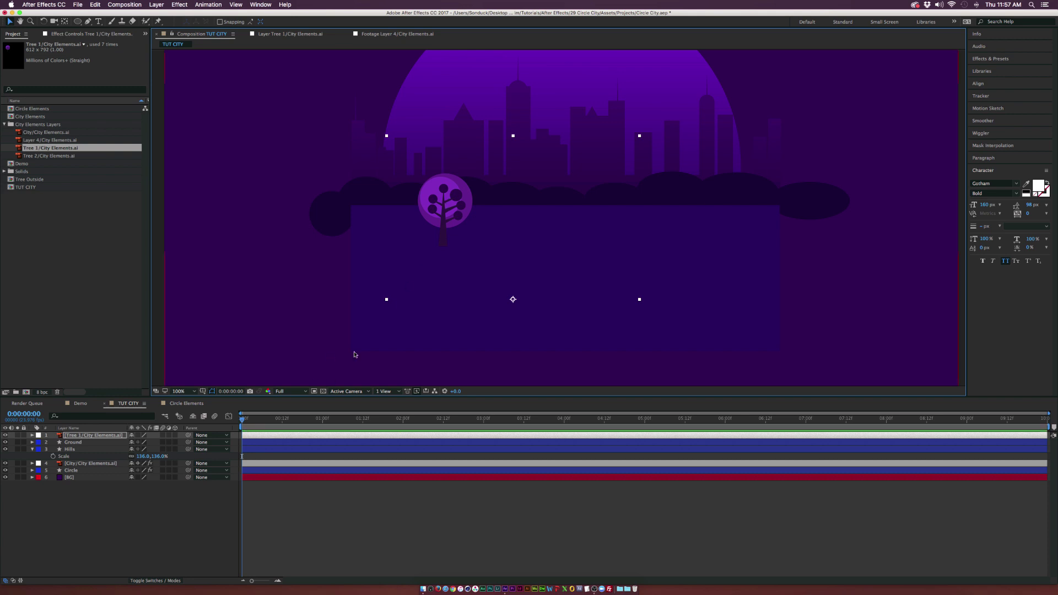
Create a black 1920 by 1080 px solid named Shadow
{"action": "left_click", "coordinate": [156, 5]}
{"action": "mouse_move", "coordinate": [166, 15]}
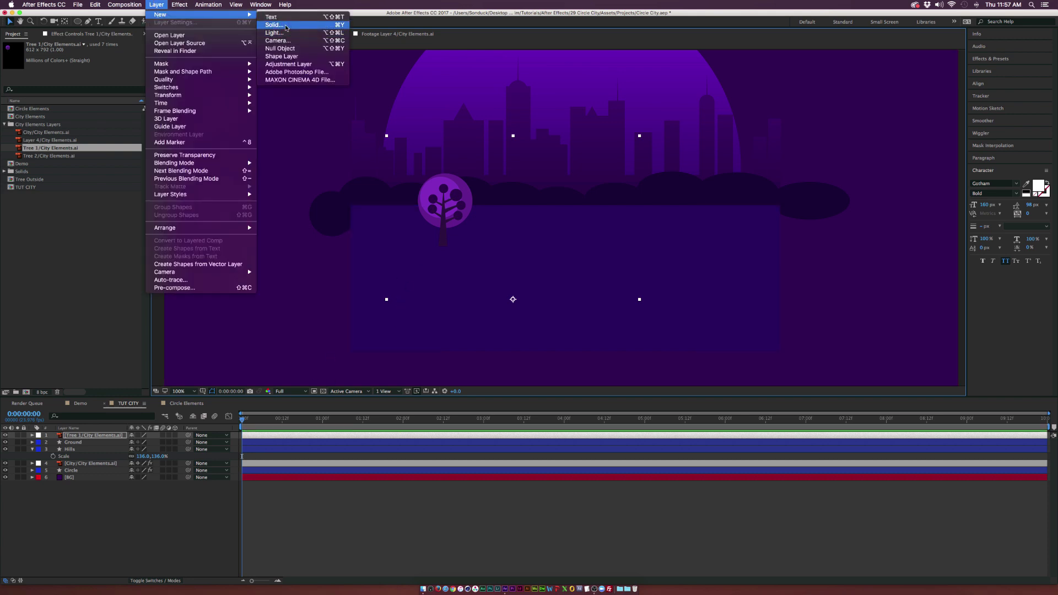
{"action": "left_click", "coordinate": [286, 26]}
{"action": "type", "text": "Shadow"}
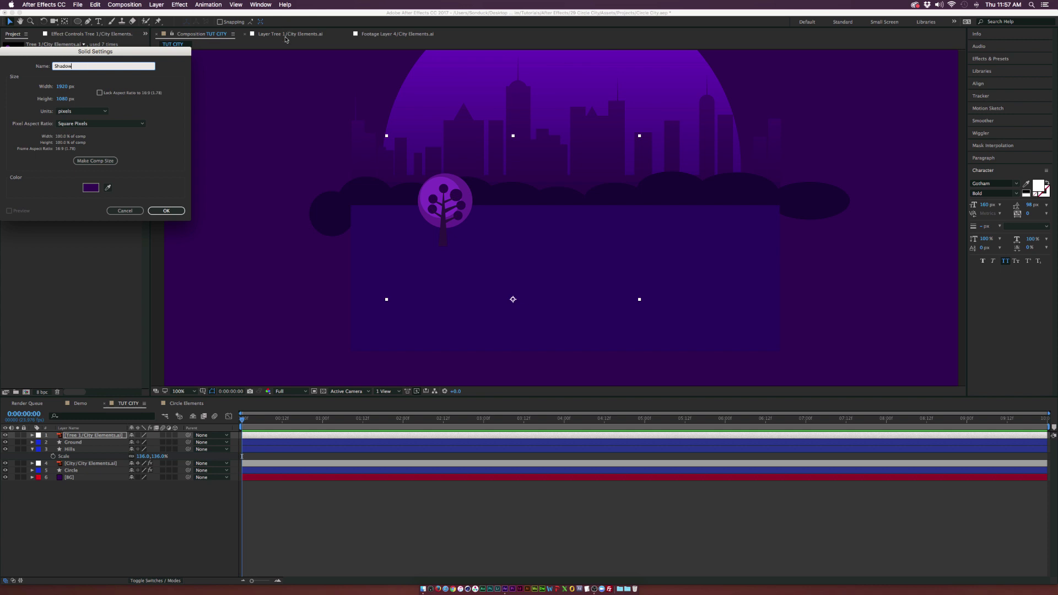
{"action": "left_click", "coordinate": [91, 188]}
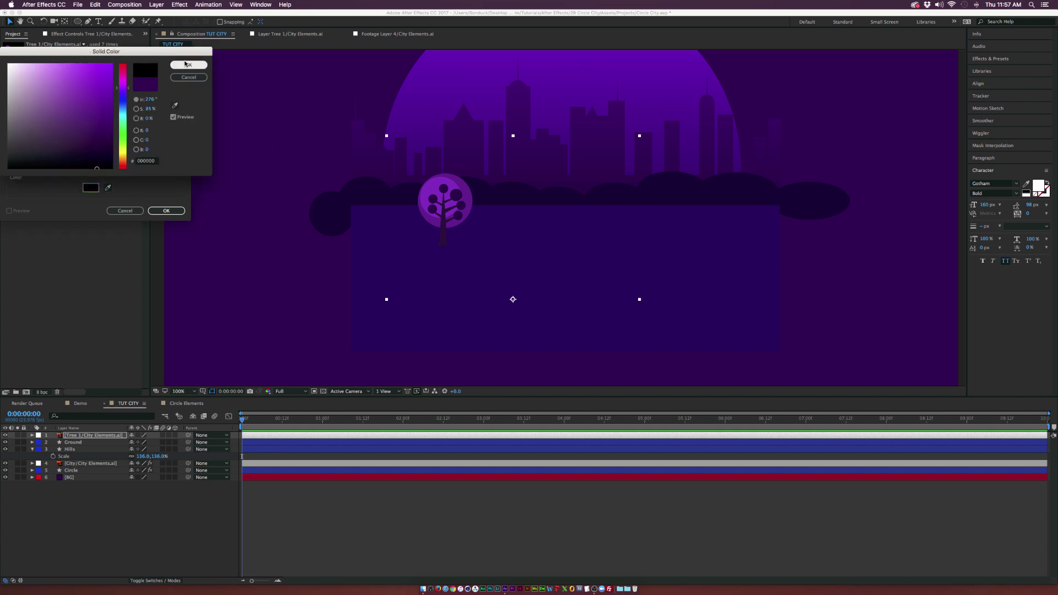
{"action": "left_click", "coordinate": [189, 68]}
{"action": "left_click", "coordinate": [166, 210]}
Mask the Shadow solid to a small flat ellipse and position it at the base of the tree trunk
{"action": "key", "text": "q"}
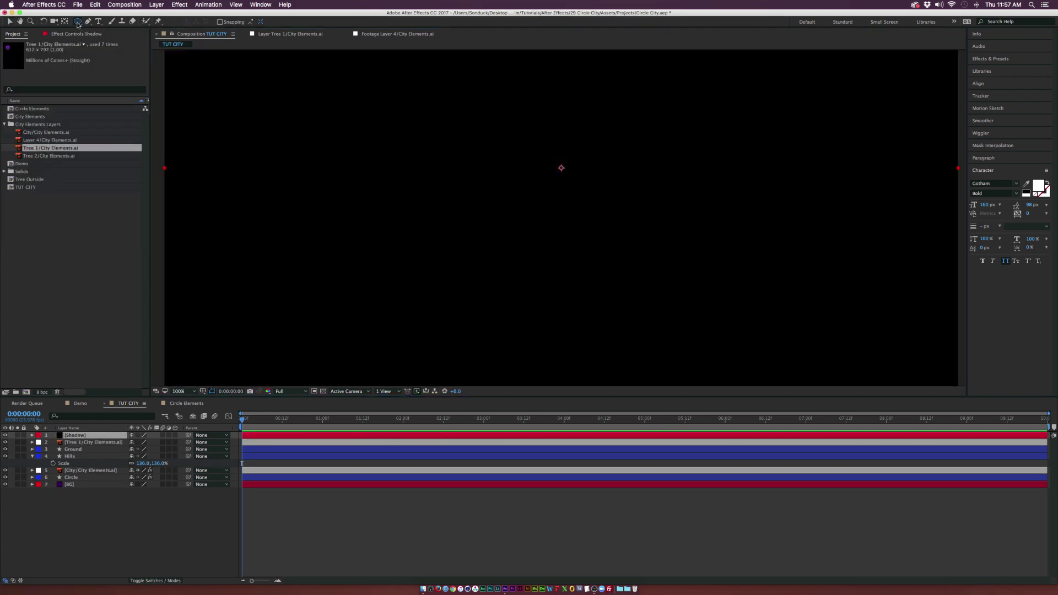
{"action": "left_click", "coordinate": [213, 114]}
{"action": "left_click_drag", "start_coordinate": [346, 233], "coordinate": [426, 252]}
{"action": "left_click", "coordinate": [8, 22]}
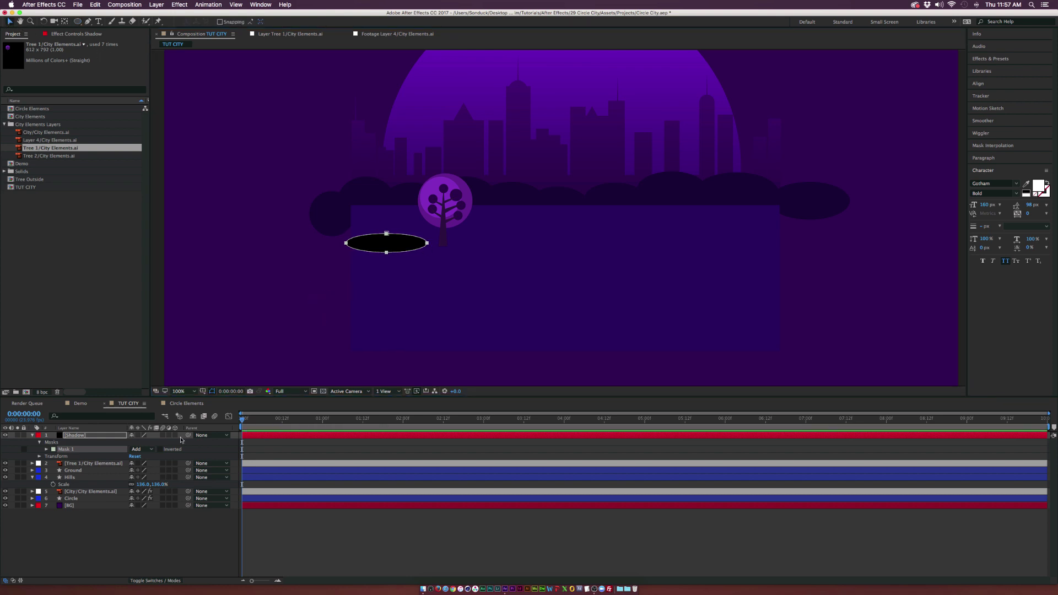
{"action": "left_click_drag", "start_coordinate": [387, 249], "coordinate": [442, 251]}
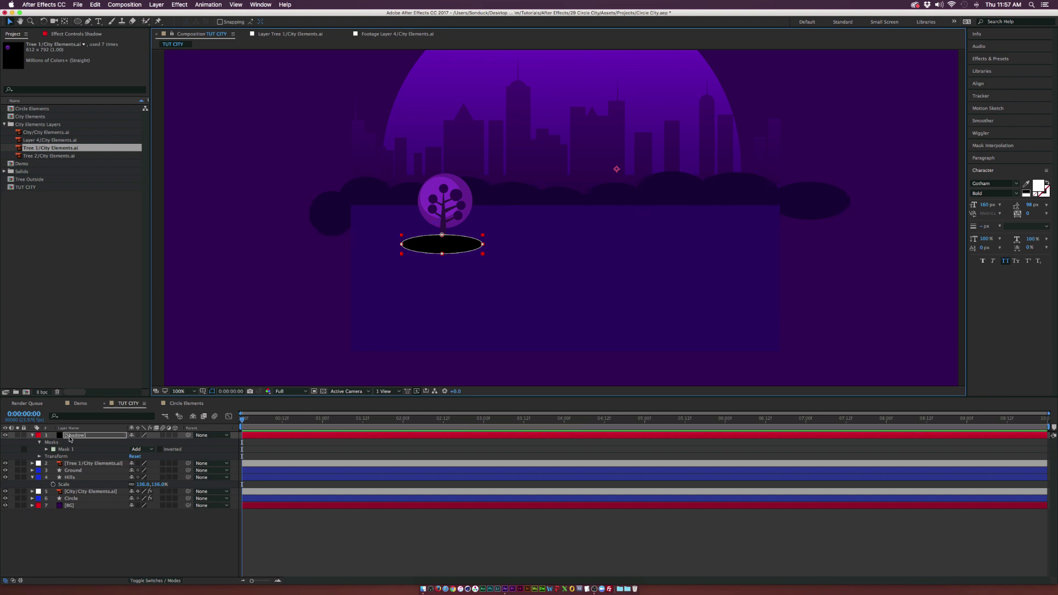
Move the Shadow layer beneath the Tree 1 layer and reduce its opacity so it becomes semi-transparent
{"action": "left_click_drag", "start_coordinate": [73, 460], "coordinate": [72, 465]}
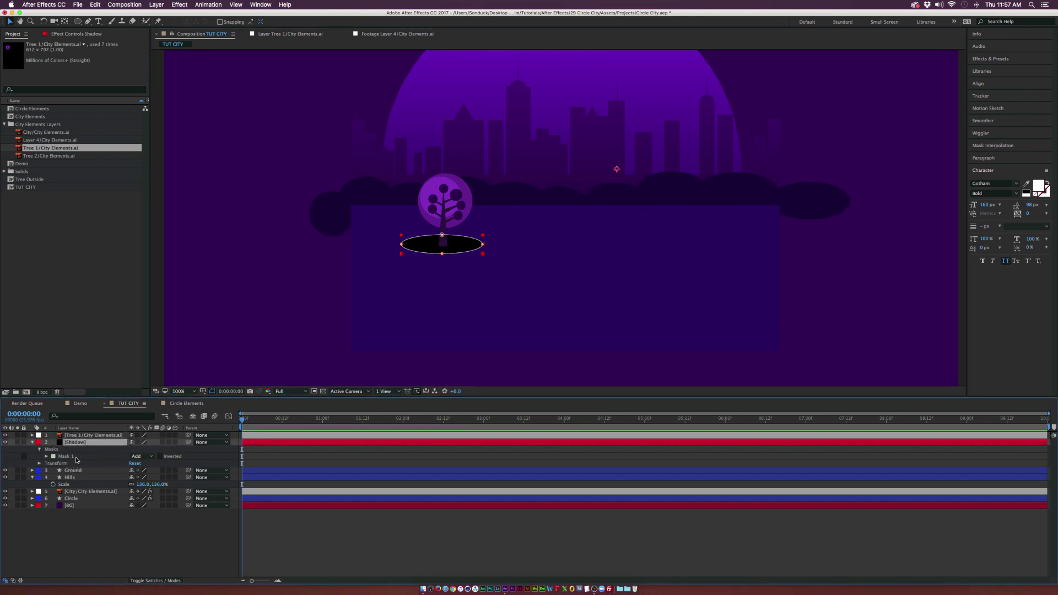
{"action": "key", "text": "t"}
{"action": "left_click_drag", "start_coordinate": [135, 449], "coordinate": [103, 449]}
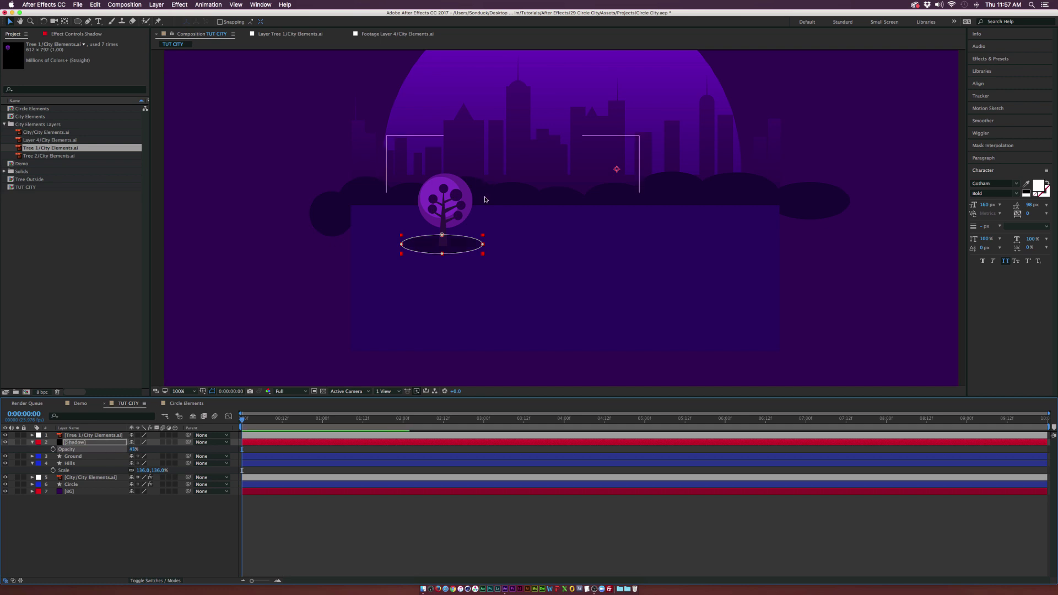
Offset the shadow slightly to the right of the tree trunk and scale it to 70%
{"action": "left_click_drag", "start_coordinate": [452, 245], "coordinate": [467, 247]}
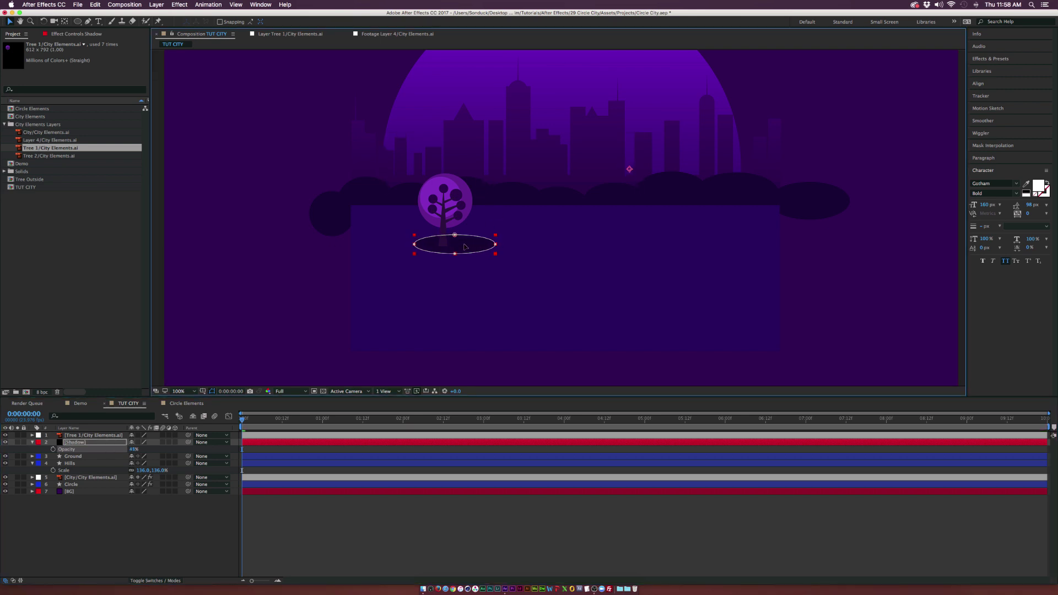
{"action": "left_click", "coordinate": [155, 525]}
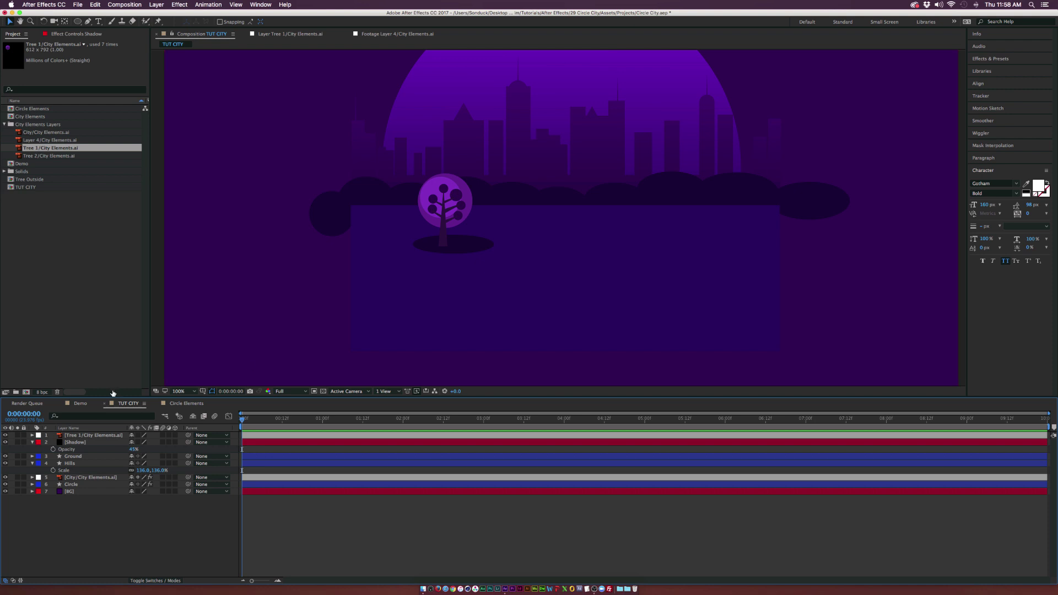
{"action": "left_click", "coordinate": [98, 443]}
{"action": "key", "text": "s"}
{"action": "left_click_drag", "start_coordinate": [144, 449], "coordinate": [136, 449]}
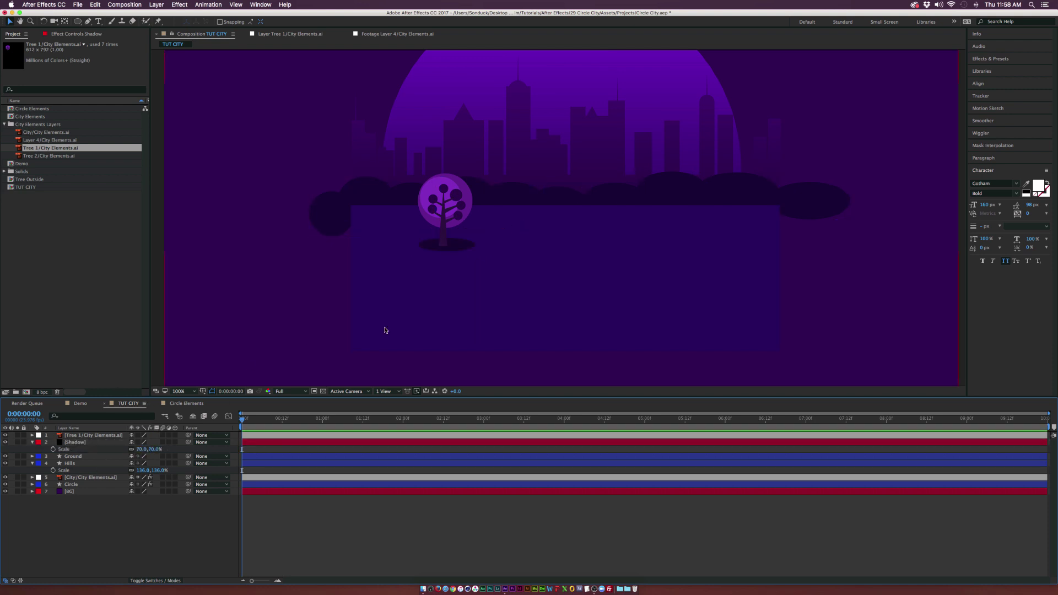
Pre-compose the Shadow and Tree 1 layers together into a composition named Tree Group 1
{"action": "left_click", "coordinate": [86, 442]}
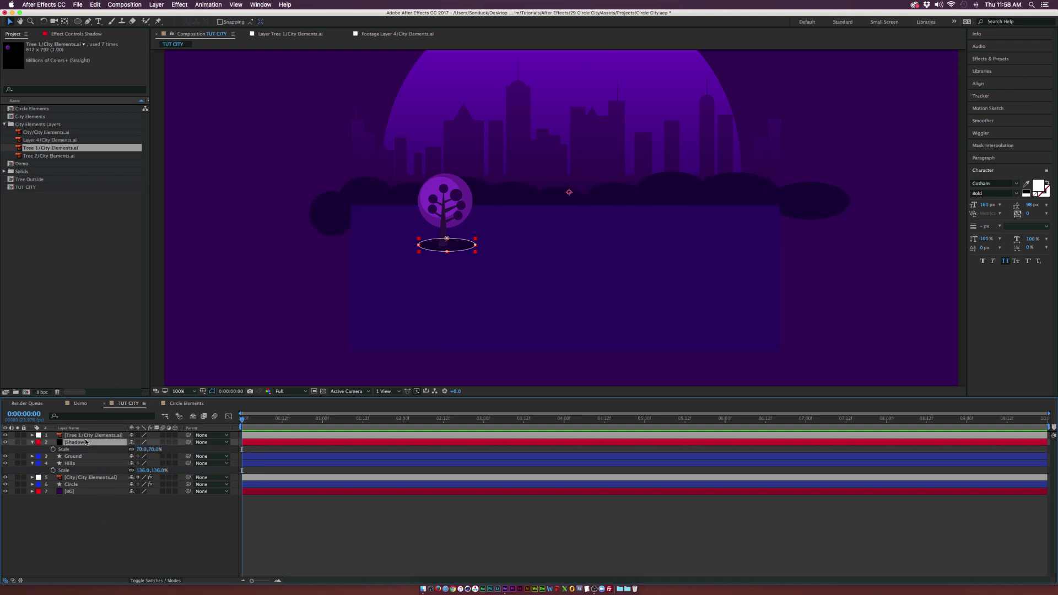
{"action": "left_click", "coordinate": [86, 435], "text": "shift"}
{"action": "key", "text": "super+shift+c"}
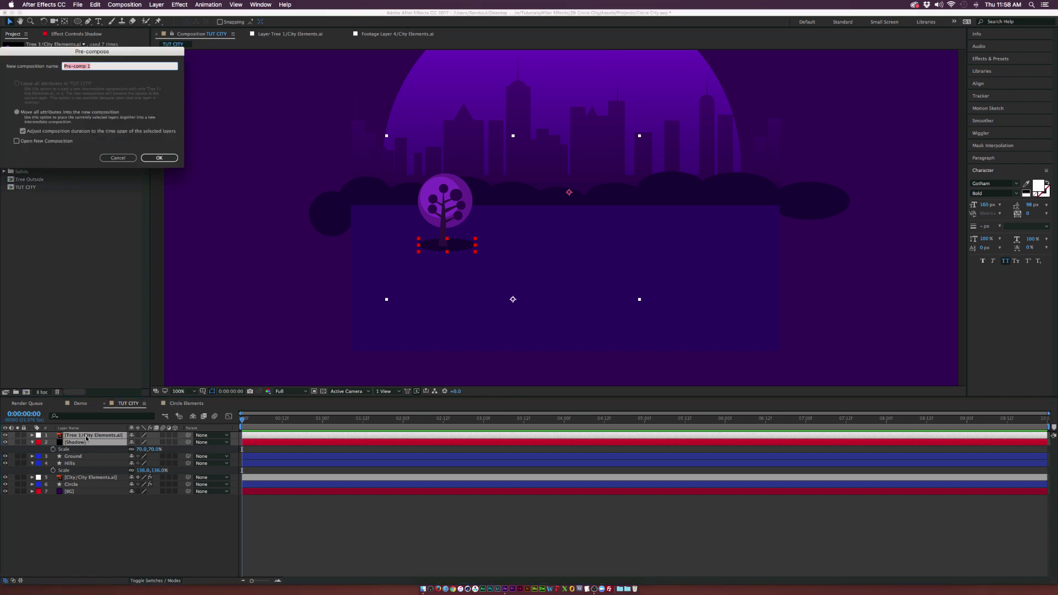
{"action": "type", "text": "Tree Group 1"}
{"action": "key", "text": "Return"}
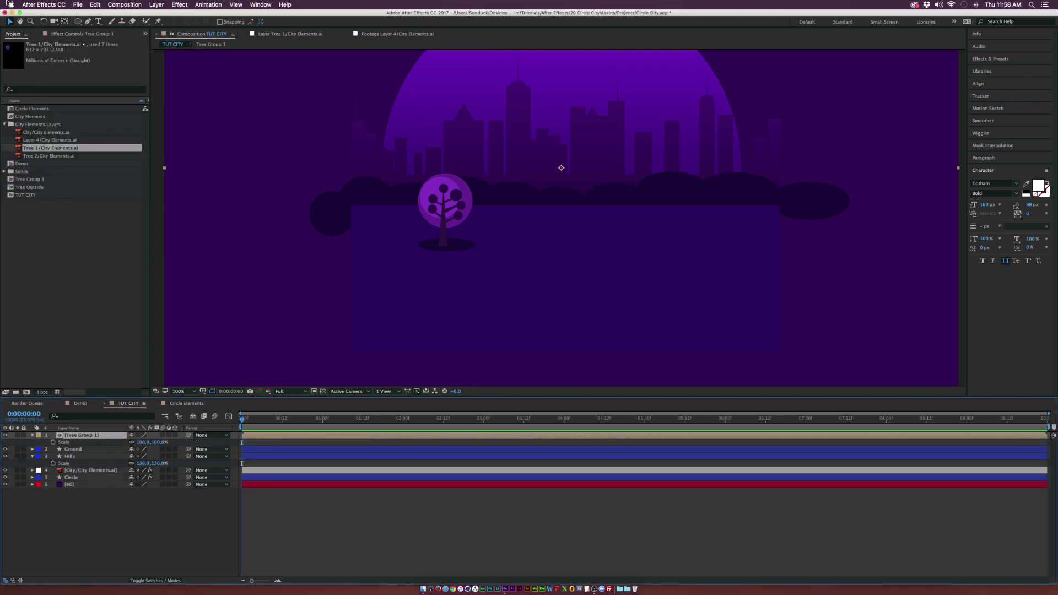
Centre the anchor point of Tree Group 1 on its tree and scale the group to 82%, placed near the ground's back left corner
{"action": "left_click", "coordinate": [64, 22]}
{"action": "left_click_drag", "start_coordinate": [562, 170], "coordinate": [447, 209]}
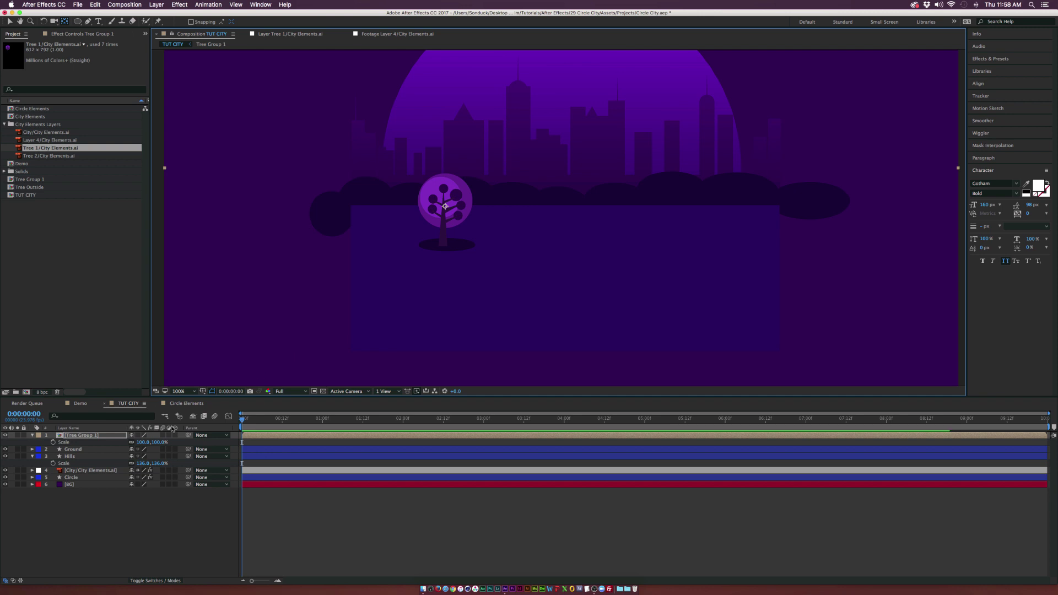
{"action": "left_click_drag", "start_coordinate": [142, 442], "coordinate": [2, 20]}
{"action": "key", "text": "v"}
{"action": "left_click_drag", "start_coordinate": [431, 198], "coordinate": [432, 193]}
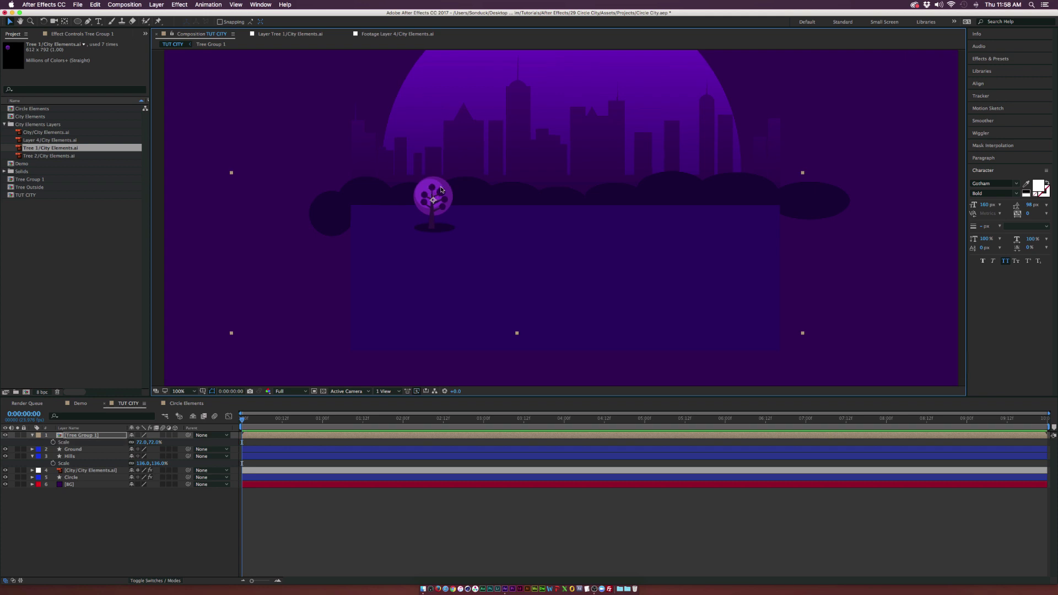
{"action": "left_click_drag", "start_coordinate": [143, 444], "coordinate": [148, 444]}
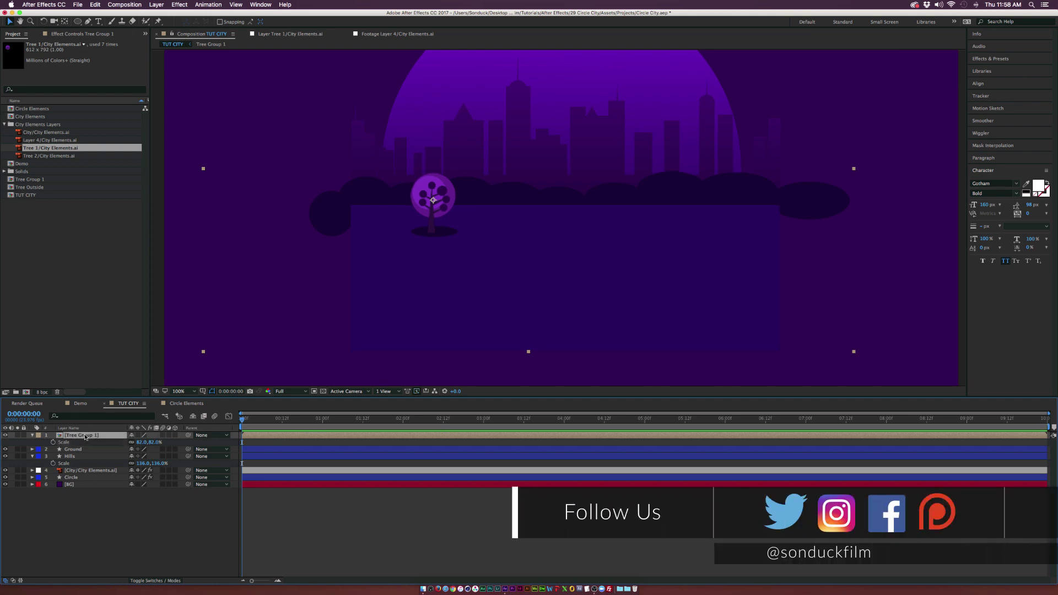
Duplicate Tree Group 1 for a tree at the ground's back right and a larger foreground tree on the left scaled to 132%
{"action": "key", "text": "super+d"}
{"action": "left_click_drag", "start_coordinate": [453, 184], "coordinate": [464, 240]}
{"action": "key", "text": "super+d"}
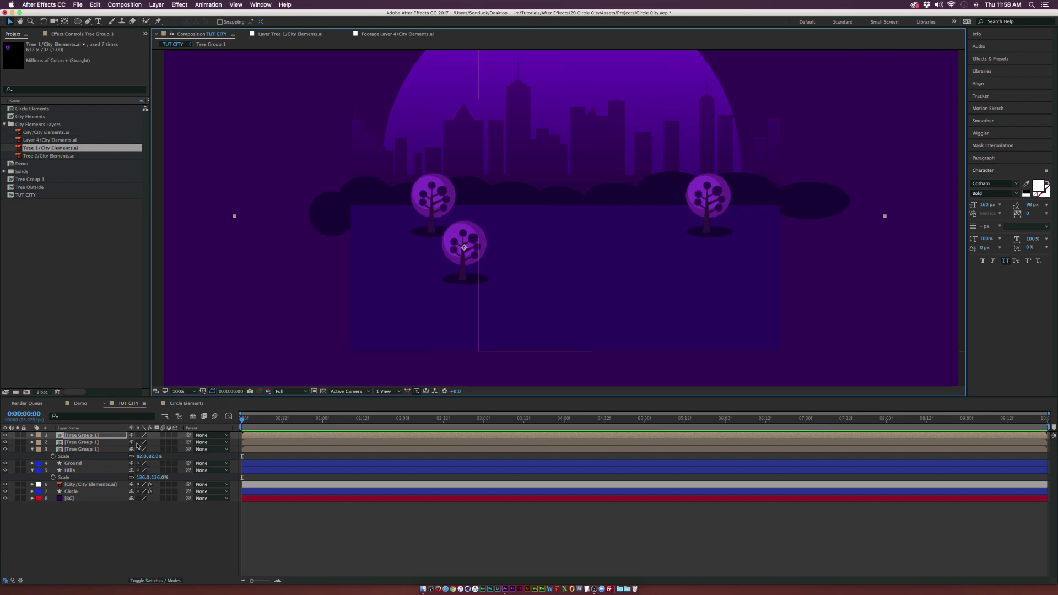
{"action": "key", "text": "s"}
{"action": "left_click_drag", "start_coordinate": [138, 442], "coordinate": [158, 442]}
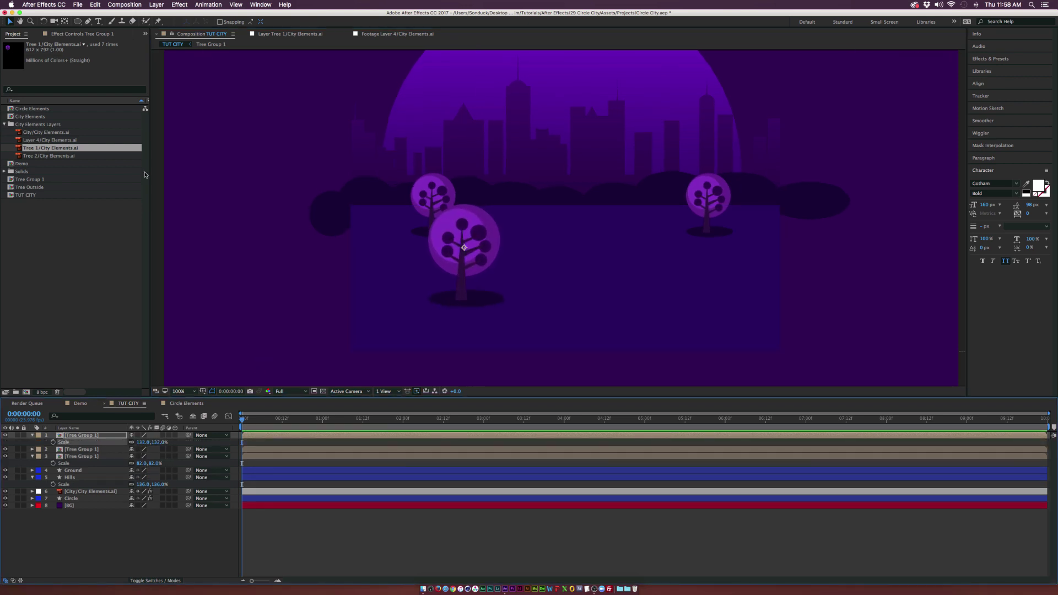
Add the Tree 2 pine artwork to the right of the large foreground tree, layered beneath that tree's group
{"action": "left_click", "coordinate": [29, 156]}
{"action": "left_click_drag", "start_coordinate": [53, 161], "coordinate": [109, 437]}
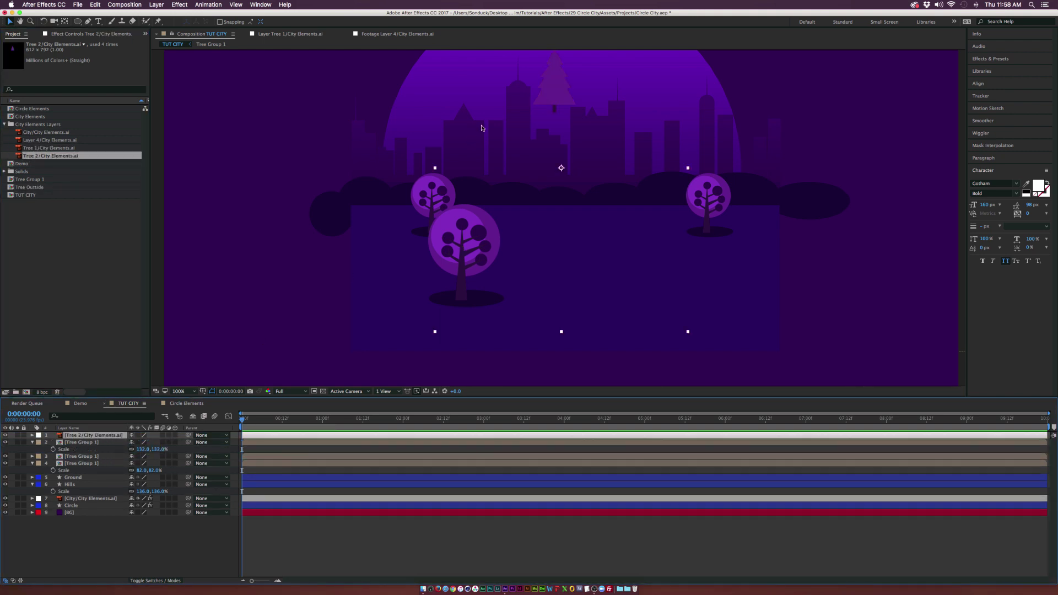
{"action": "left_click_drag", "start_coordinate": [547, 95], "coordinate": [476, 219]}
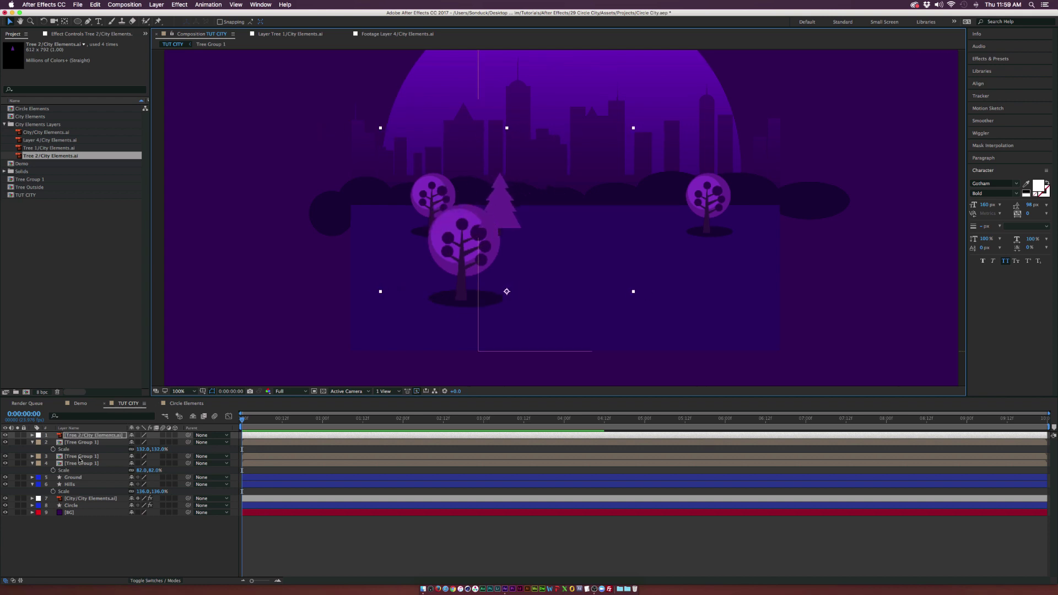
{"action": "left_click_drag", "start_coordinate": [99, 436], "coordinate": [102, 454]}
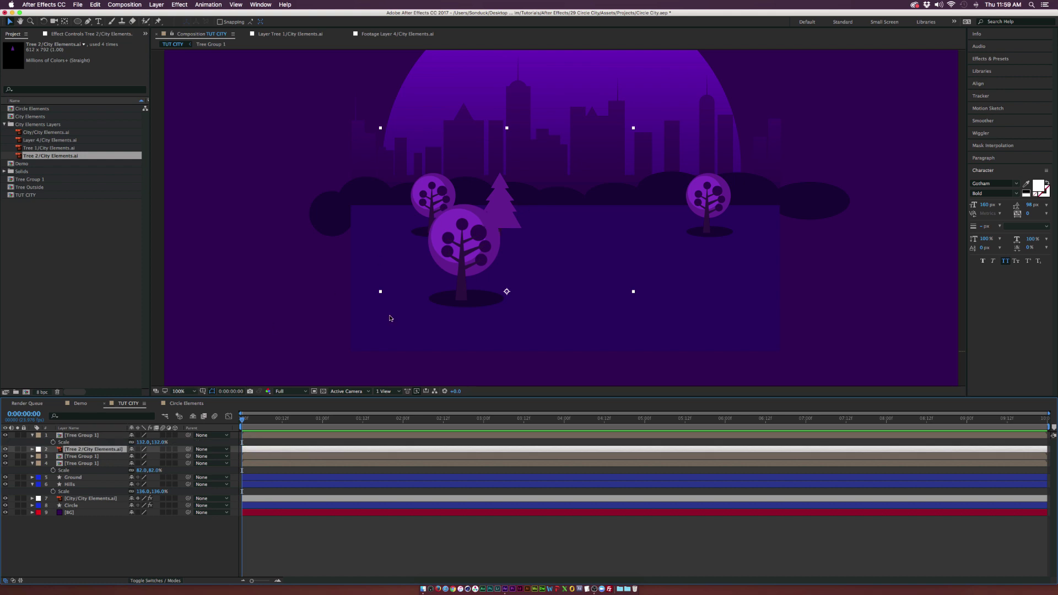
{"action": "mouse_move", "coordinate": [499, 195]}
{"action": "left_mouse_down"}
{"action": "mouse_move", "coordinate": [489, 193]}
{"action": "mouse_move", "coordinate": [507, 195]}
{"action": "left_mouse_up"}
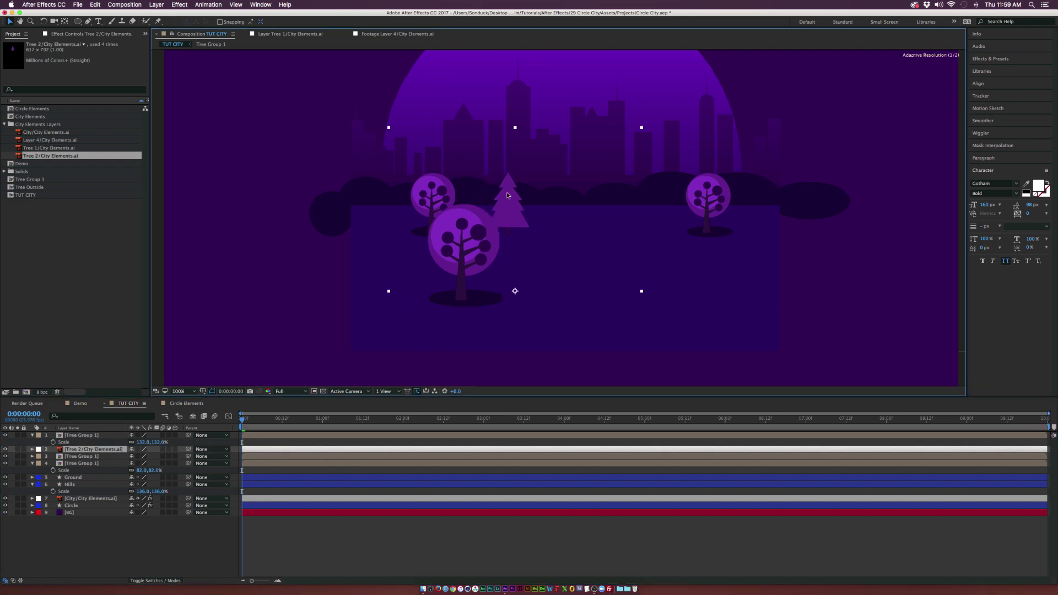
Copy the Shadow layer from the Tree Group 1 composition into TUT CITY
{"action": "double_click", "coordinate": [82, 456]}
{"action": "left_click", "coordinate": [73, 442]}
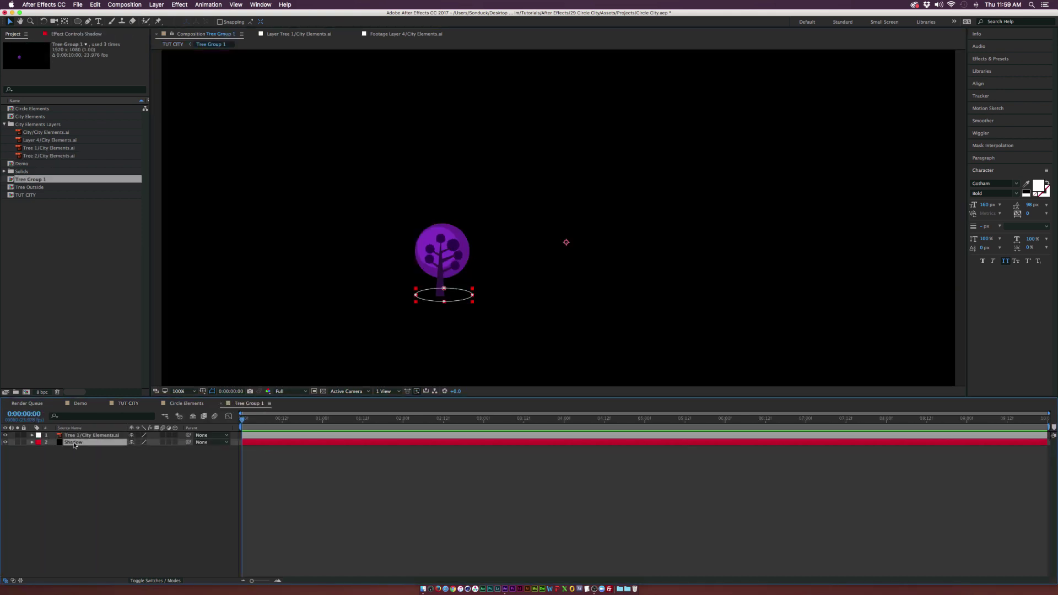
{"action": "left_click", "coordinate": [179, 404]}
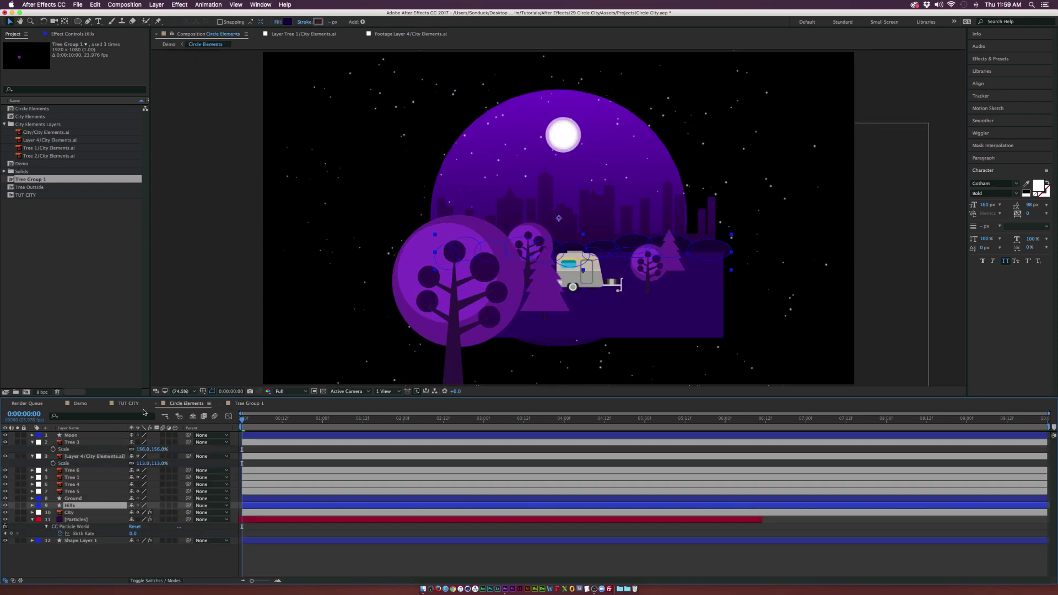
{"action": "left_click", "coordinate": [133, 404]}
{"action": "left_click", "coordinate": [133, 404]}
{"action": "key", "text": "ctrl+v"}
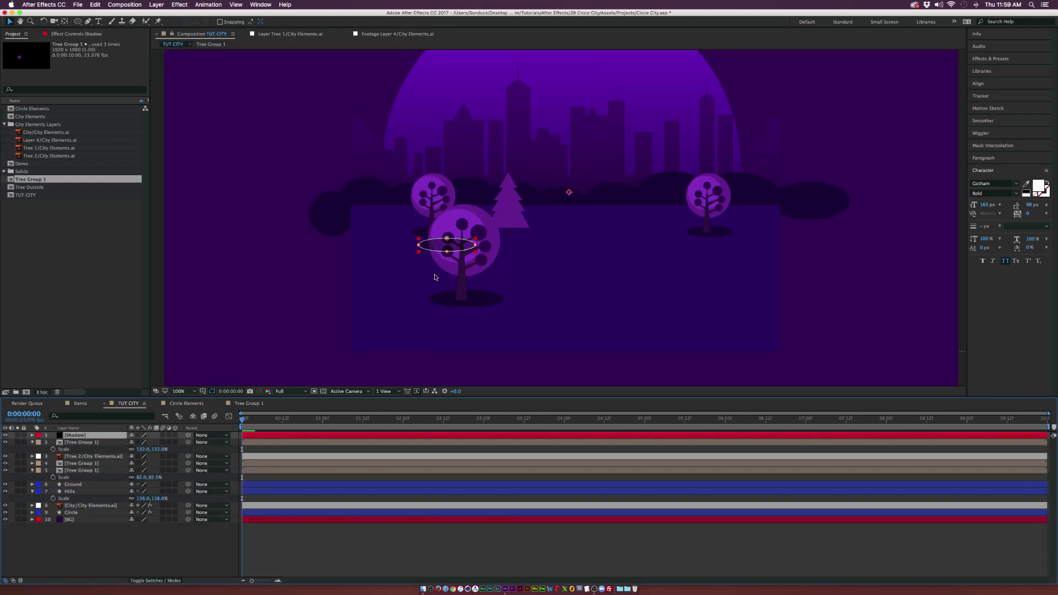
Place the copied shadow under the pine, layer it below the foreground tree group and scale it to 61%
{"action": "left_click_drag", "start_coordinate": [453, 250], "coordinate": [516, 238]}
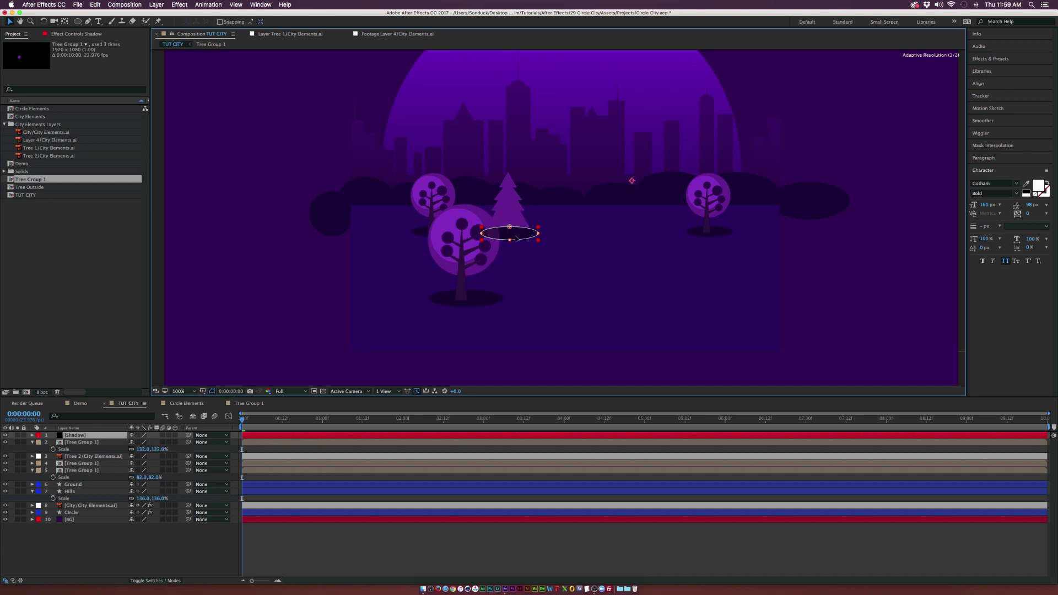
{"action": "left_click_drag", "start_coordinate": [75, 435], "coordinate": [71, 453]}
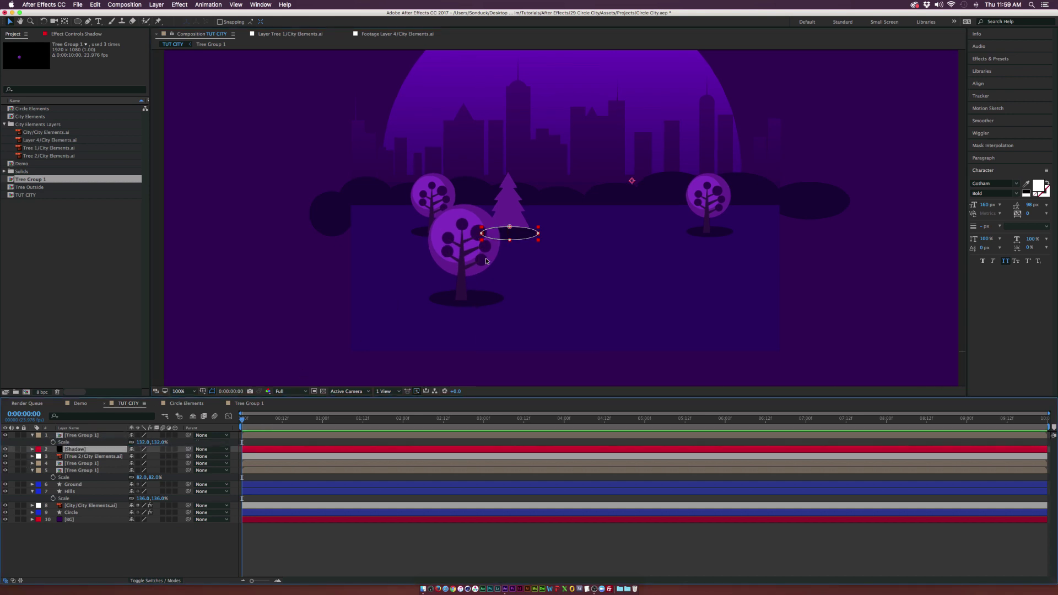
{"action": "key", "text": "s"}
{"action": "left_click", "coordinate": [117, 537]}
Pre-compose the pine tree and its shadow as Tree Group 2 and scale the group down slightly
{"action": "left_click", "coordinate": [91, 463]}
{"action": "left_click", "coordinate": [83, 449], "text": "shift"}
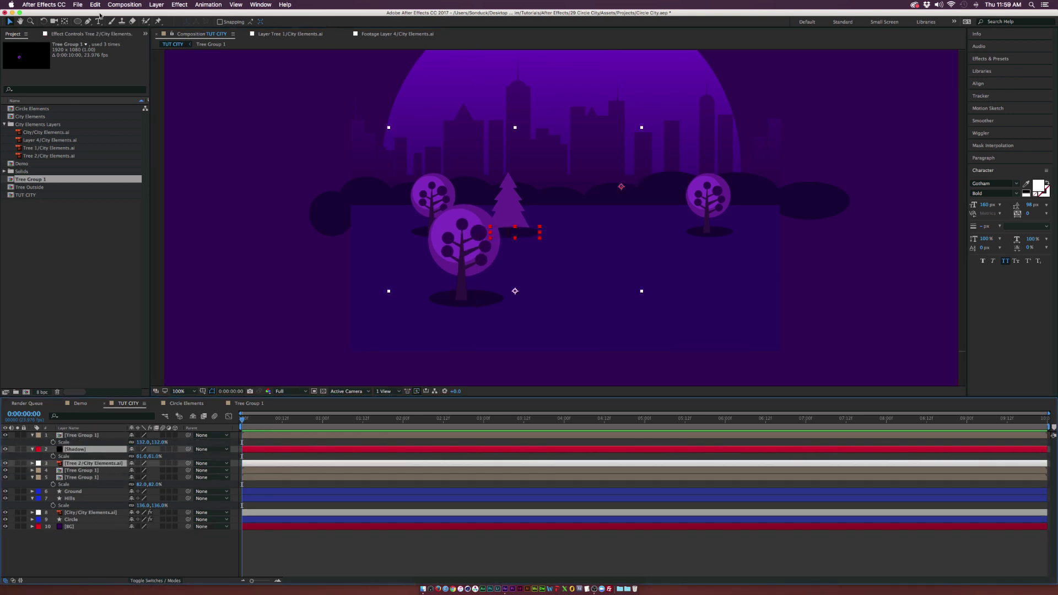
{"action": "left_click", "coordinate": [159, 5]}
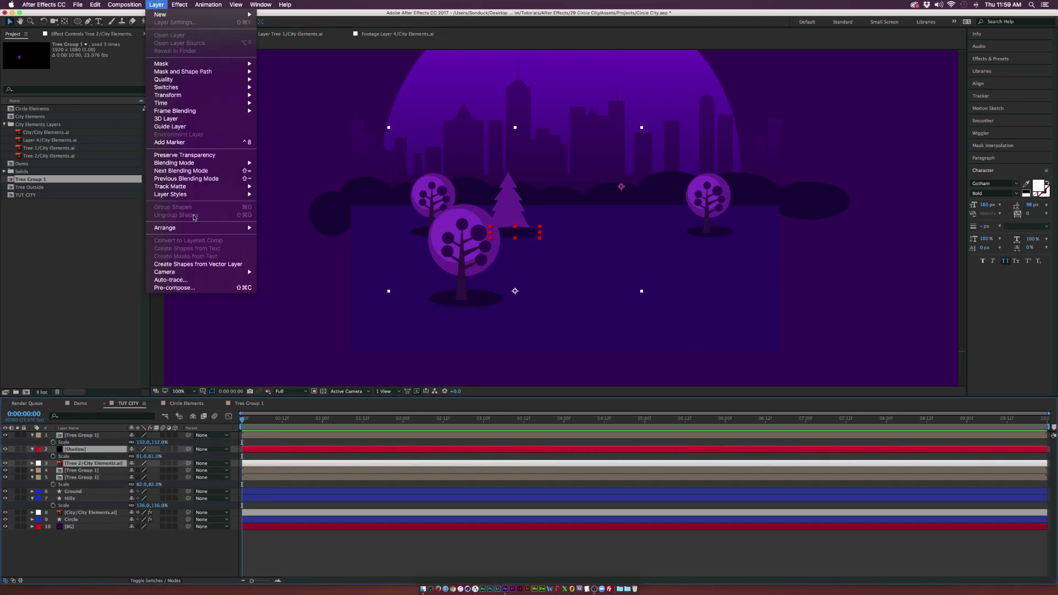
{"action": "left_click", "coordinate": [186, 288]}
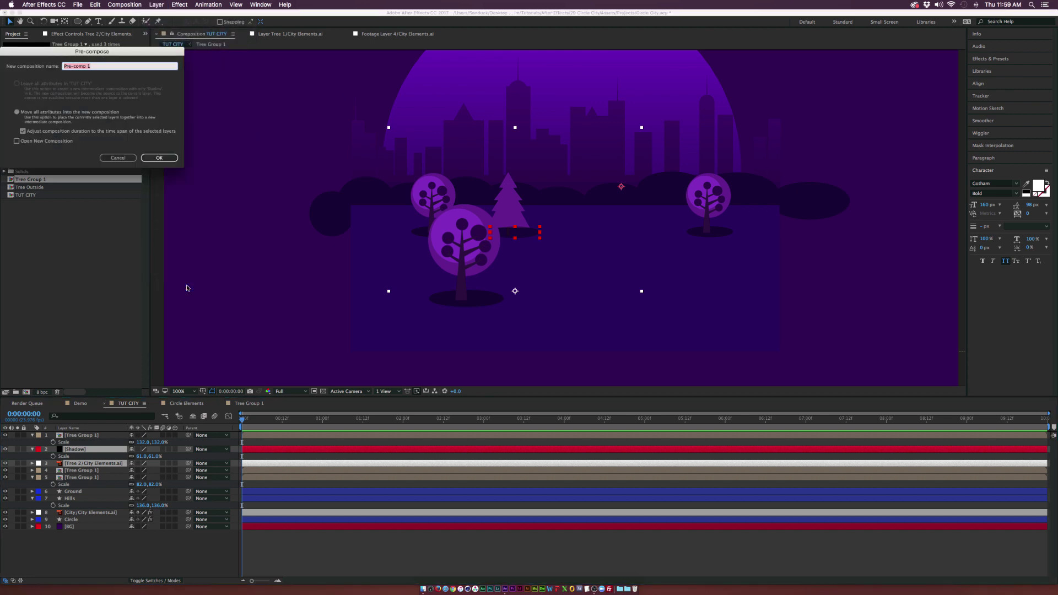
{"action": "type", "text": "Tree Group 2"}
{"action": "key", "text": "Return"}
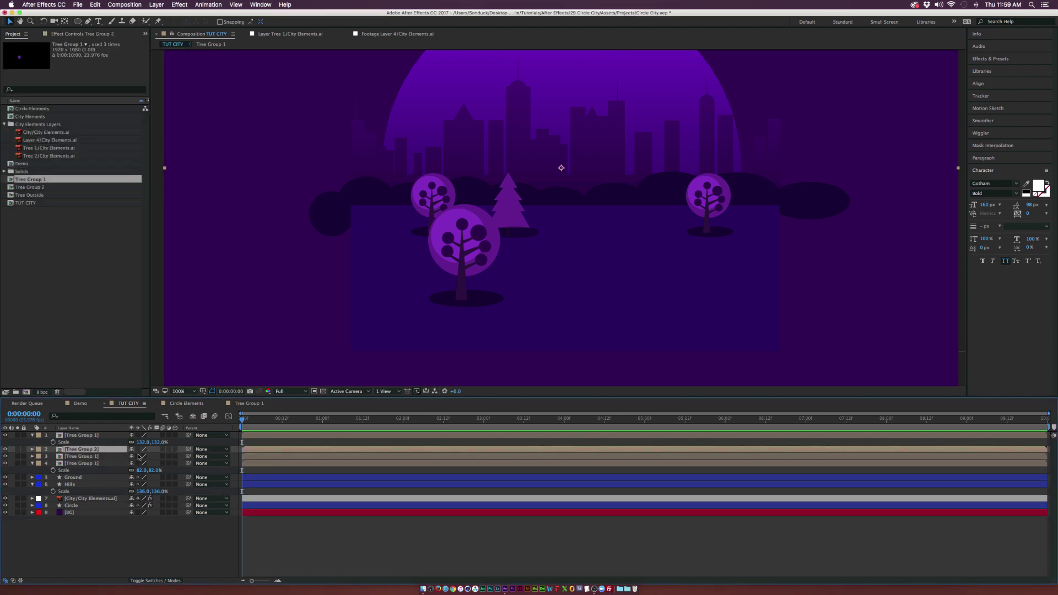
{"action": "key", "text": "s"}
{"action": "left_click_drag", "start_coordinate": [148, 457], "coordinate": [143, 456]}
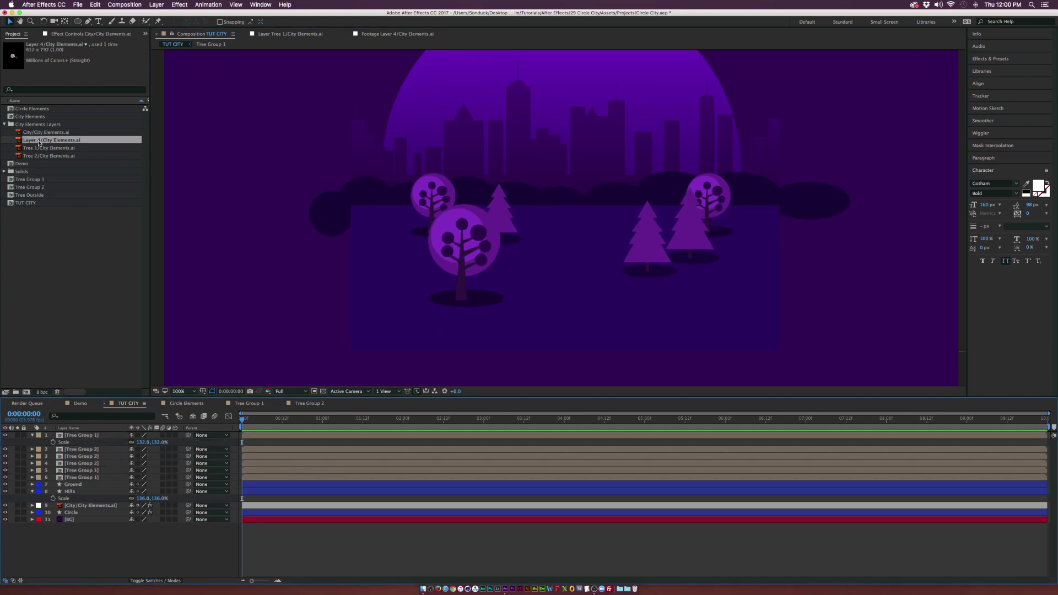
Add the Layer 4 camper trailer artwork on the ground between the trees and scale it to 87%
{"action": "left_click_drag", "start_coordinate": [39, 143], "coordinate": [95, 435]}
{"action": "left_click_drag", "start_coordinate": [573, 179], "coordinate": [564, 233]}
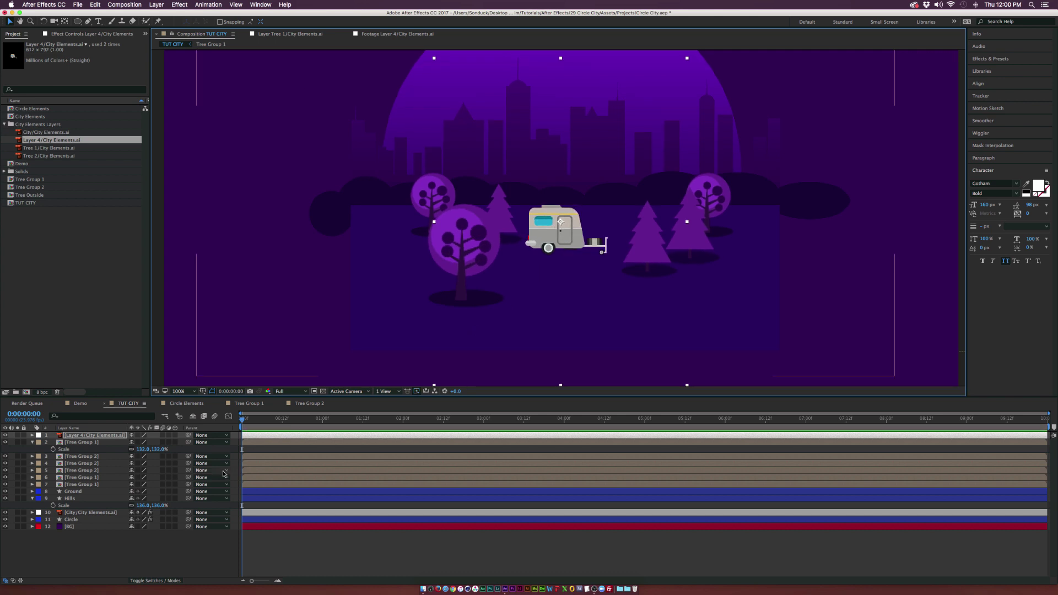
{"action": "key", "text": "s"}
{"action": "left_click_drag", "start_coordinate": [145, 443], "coordinate": [139, 442]}
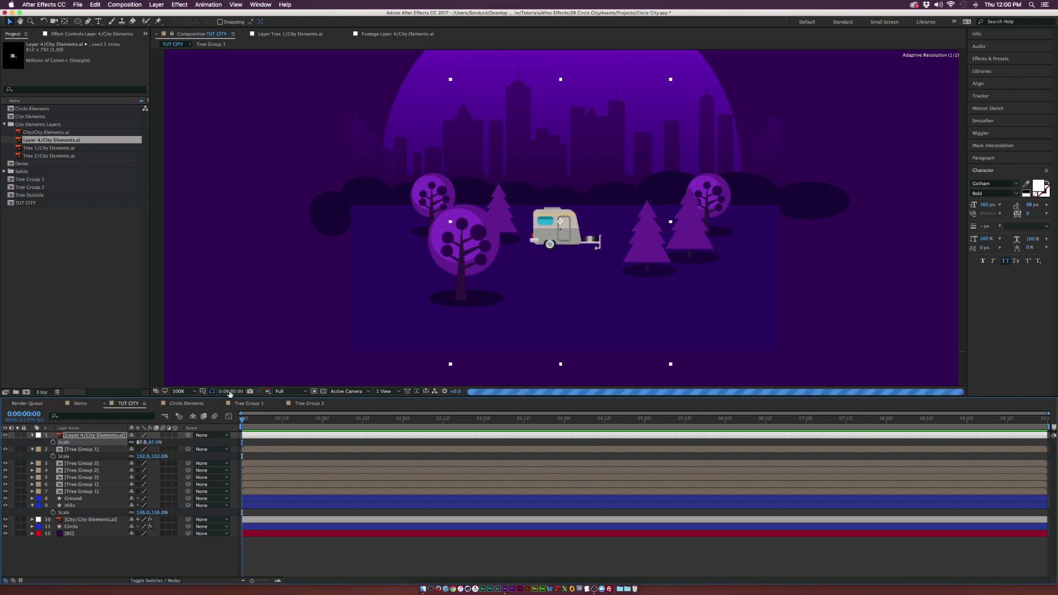
{"action": "left_click_drag", "start_coordinate": [558, 236], "coordinate": [562, 237]}
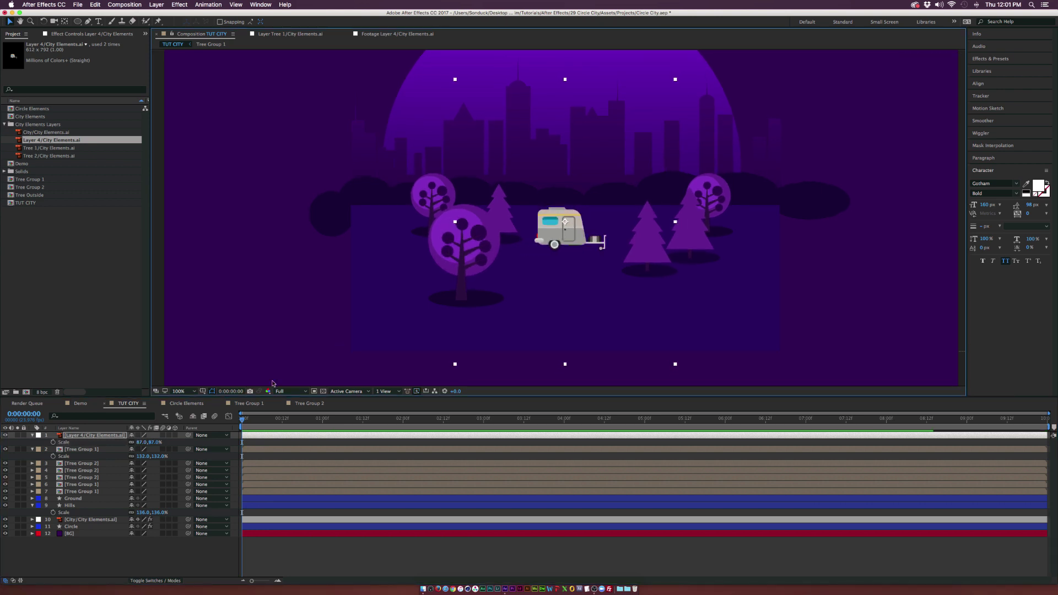
Paste another Shadow layer, fit it under the camper trailer and place it beneath the Layer 4 layer
{"action": "key", "text": "ctrl+v"}
{"action": "left_click_drag", "start_coordinate": [442, 248], "coordinate": [555, 250]}
{"action": "left_click_drag", "start_coordinate": [94, 433], "coordinate": [153, 458]}
{"action": "key", "text": "s"}
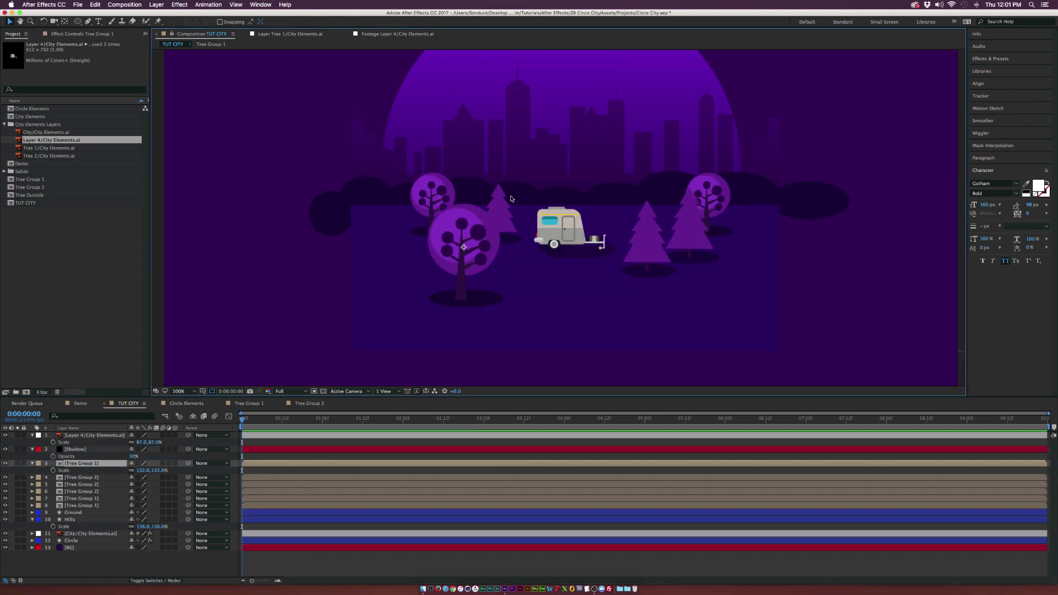
{"action": "left_click_drag", "start_coordinate": [509, 192], "coordinate": [498, 231]}
{"action": "key", "text": "v"}
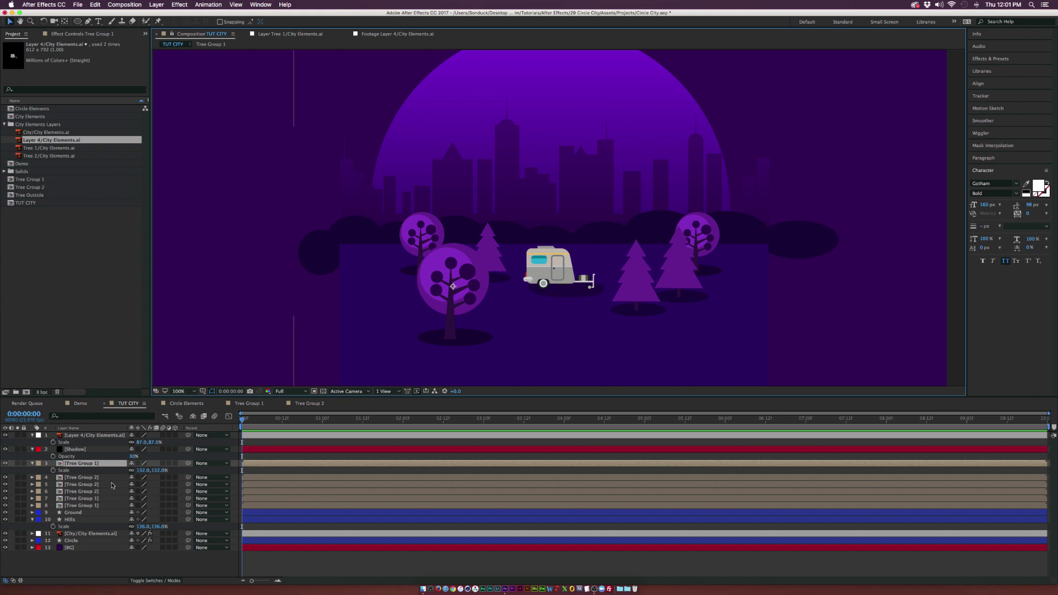
Collapse the expanded properties of all layers and fit the whole composition in the viewer
{"action": "left_click", "coordinate": [75, 560]}
{"action": "key", "text": "u"}
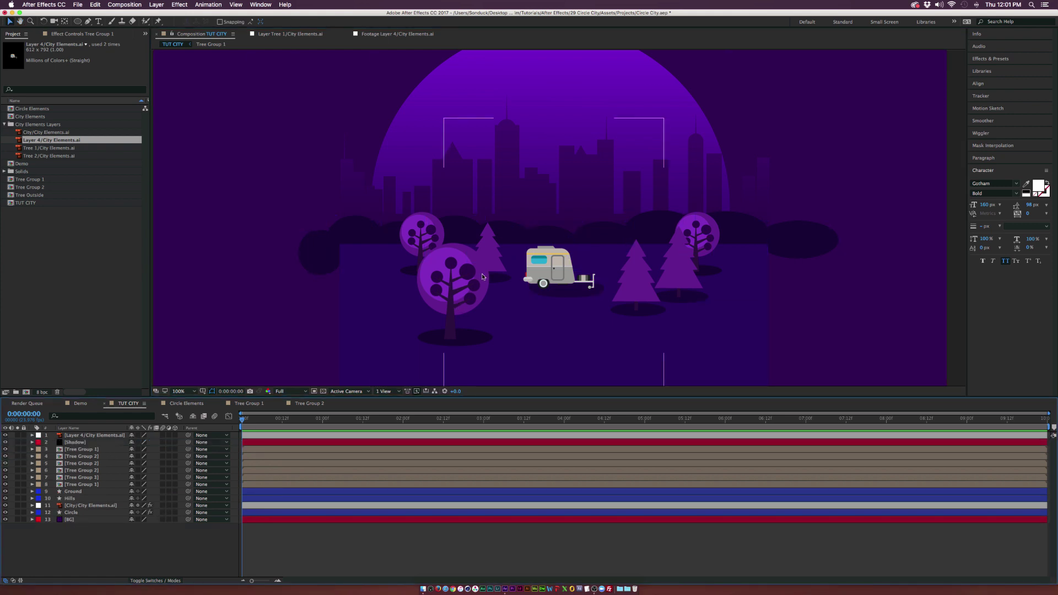
{"action": "left_click", "coordinate": [178, 391]}
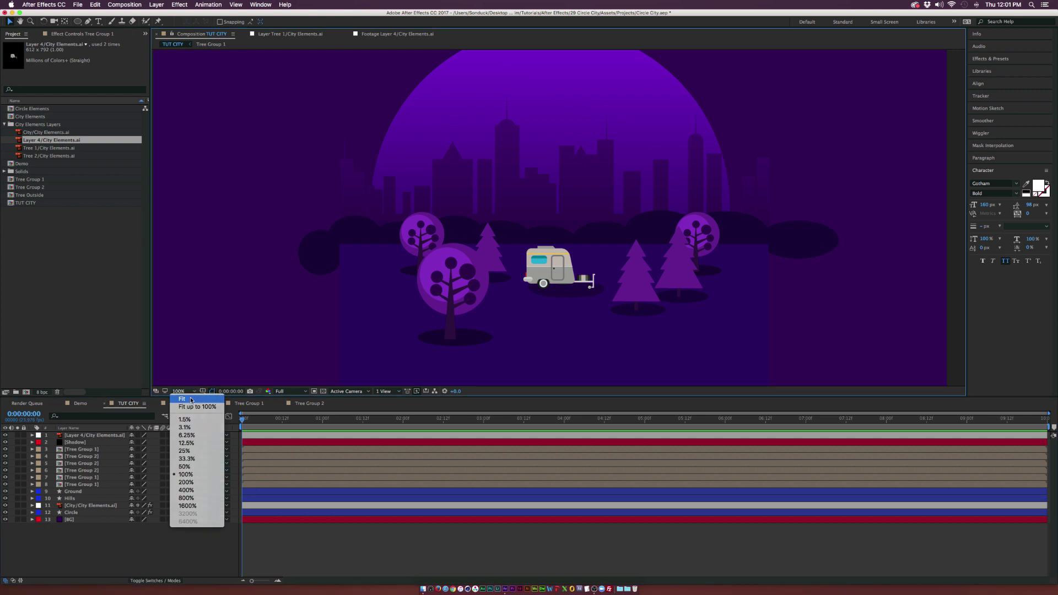
{"action": "left_click", "coordinate": [190, 400]}
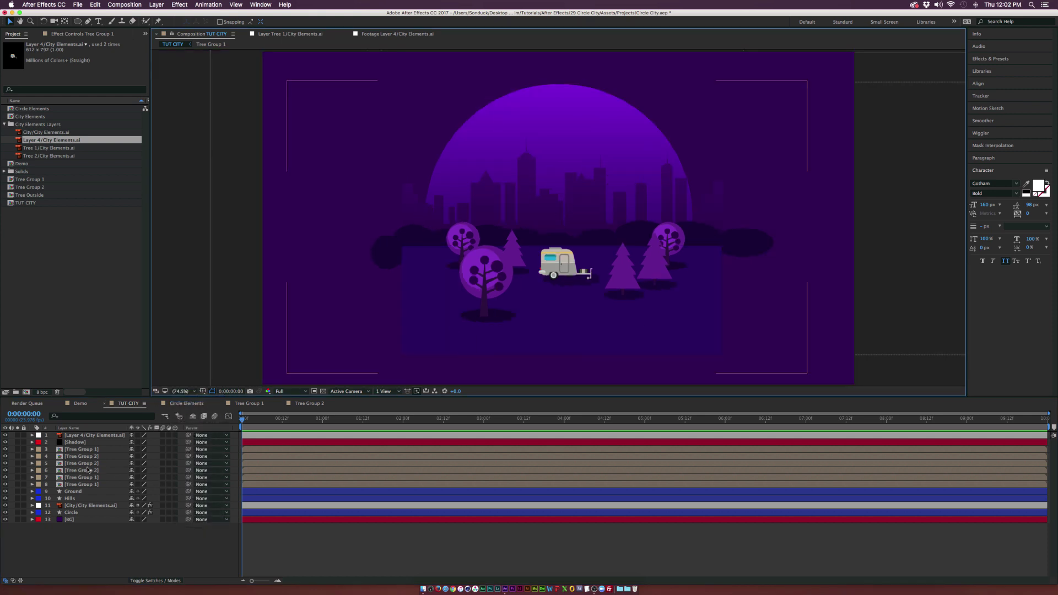
Pre-compose every layer except the BG background into a composition named Circle World
{"action": "left_click", "coordinate": [76, 513]}
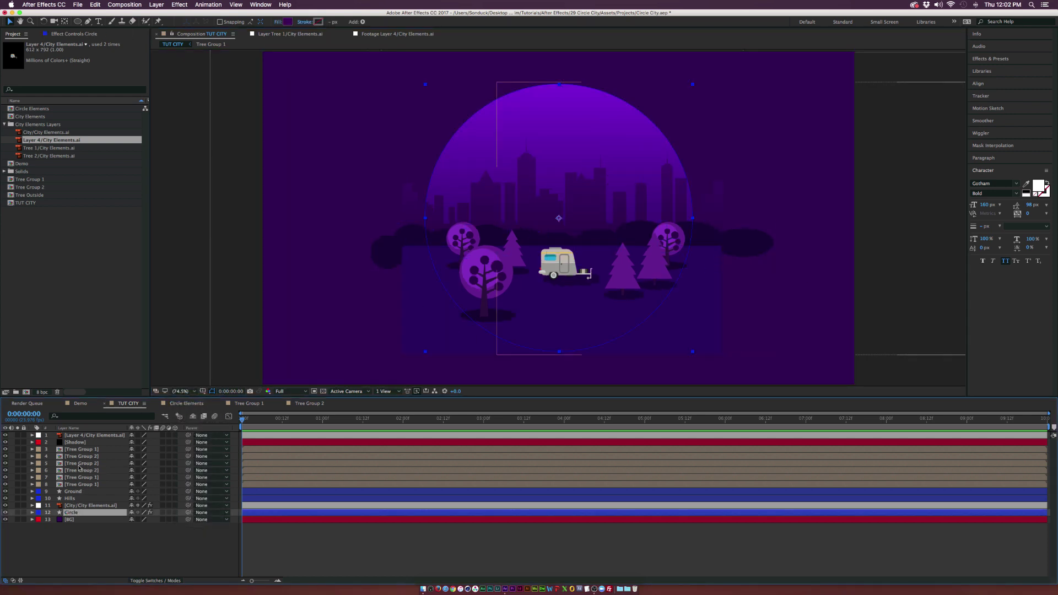
{"action": "key", "text": "super+a"}
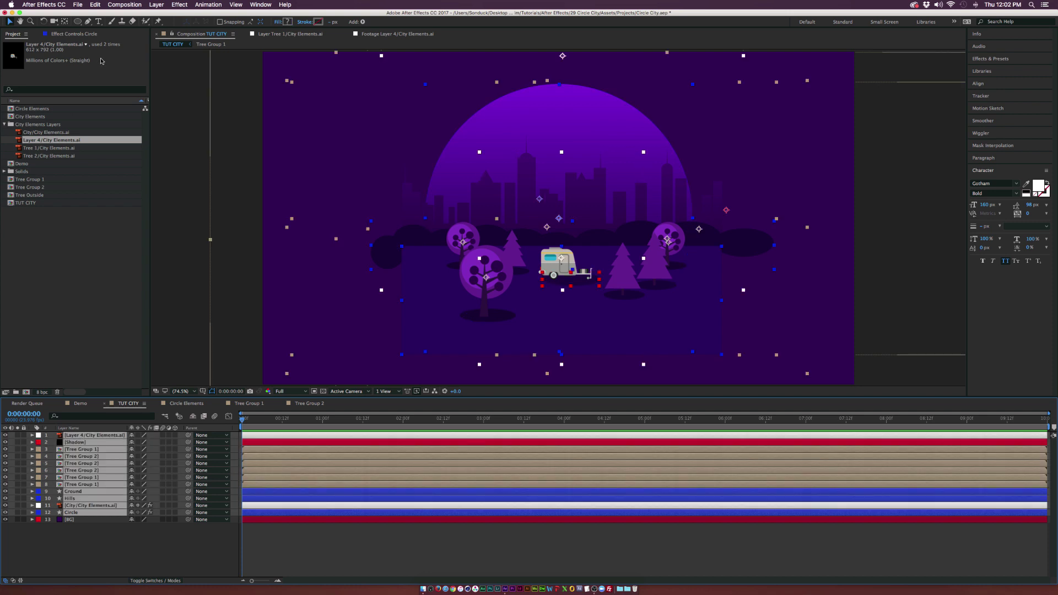
{"action": "left_click", "coordinate": [156, 4]}
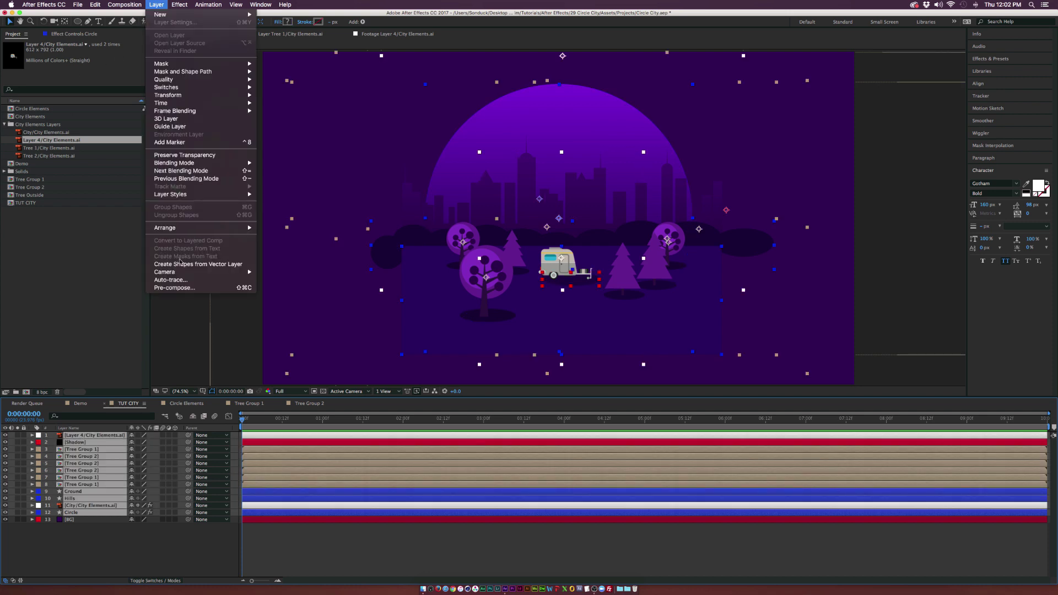
{"action": "left_click", "coordinate": [177, 287]}
{"action": "type", "text": "Ci"}
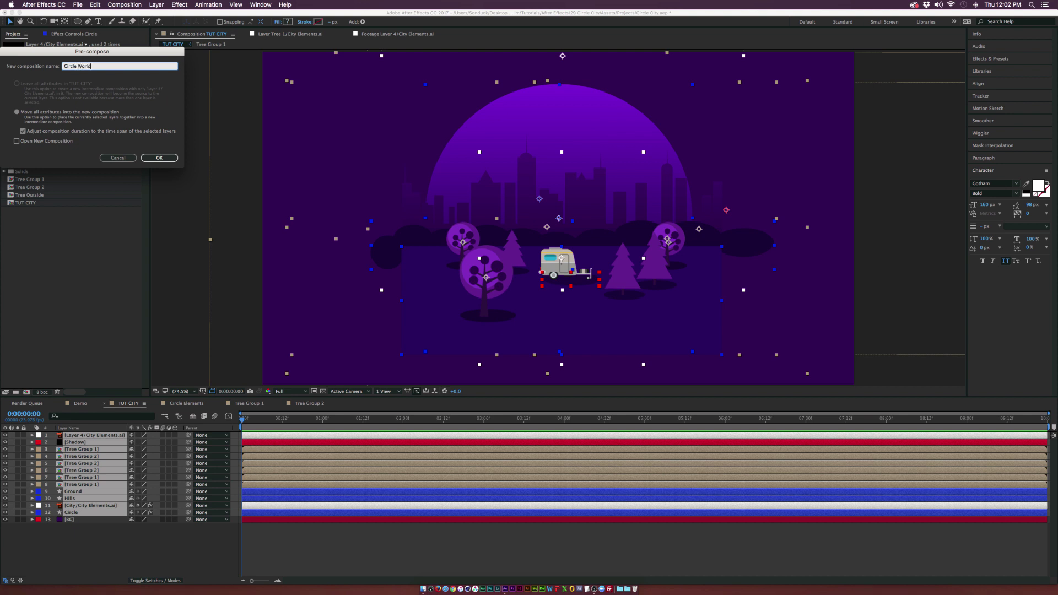
{"action": "type", "text": "rcle World"}
{"action": "key", "text": "Return"}
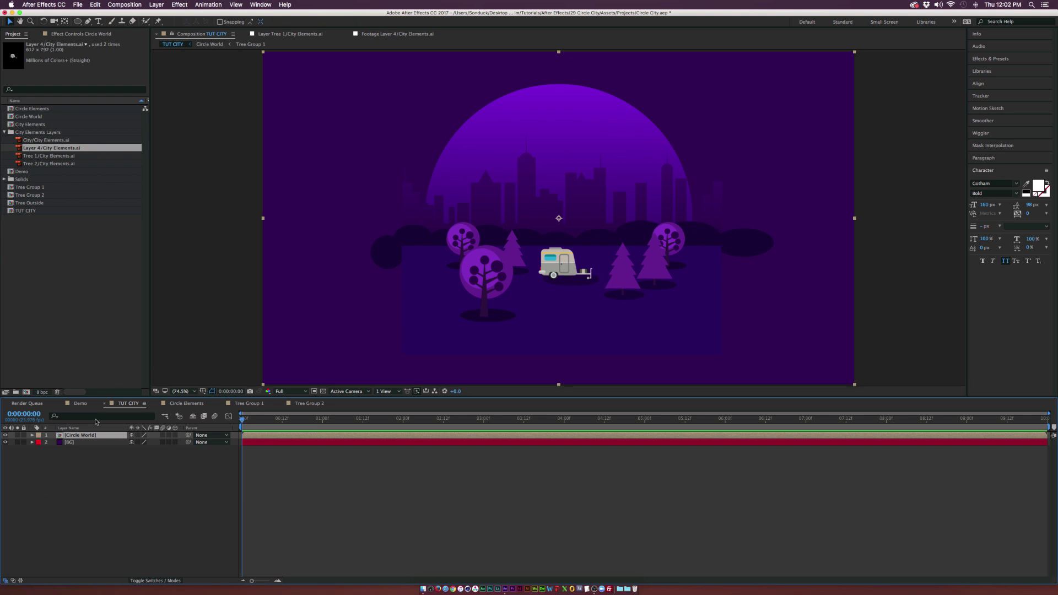
Cut the Circle World layer to a centred circular mask matching the width of the large purple sky circle
{"action": "left_click", "coordinate": [5, 435]}
{"action": "left_click", "coordinate": [5, 436]}
{"action": "left_click_drag", "start_coordinate": [78, 21], "coordinate": [103, 41]}
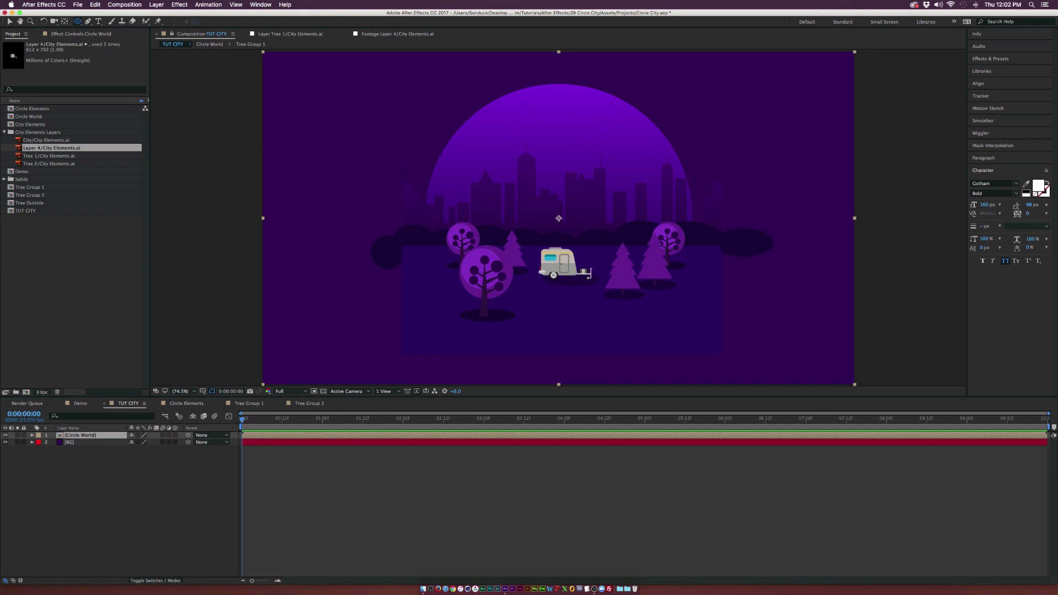
{"action": "left_click_drag", "start_coordinate": [558, 218], "coordinate": [691, 153]}
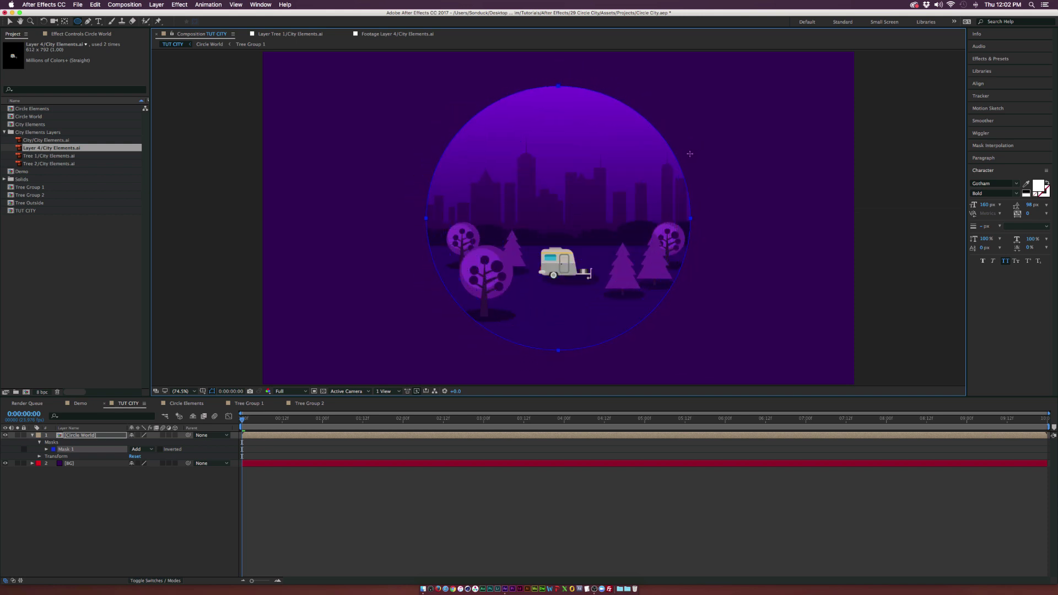
{"action": "left_click", "coordinate": [158, 507]}
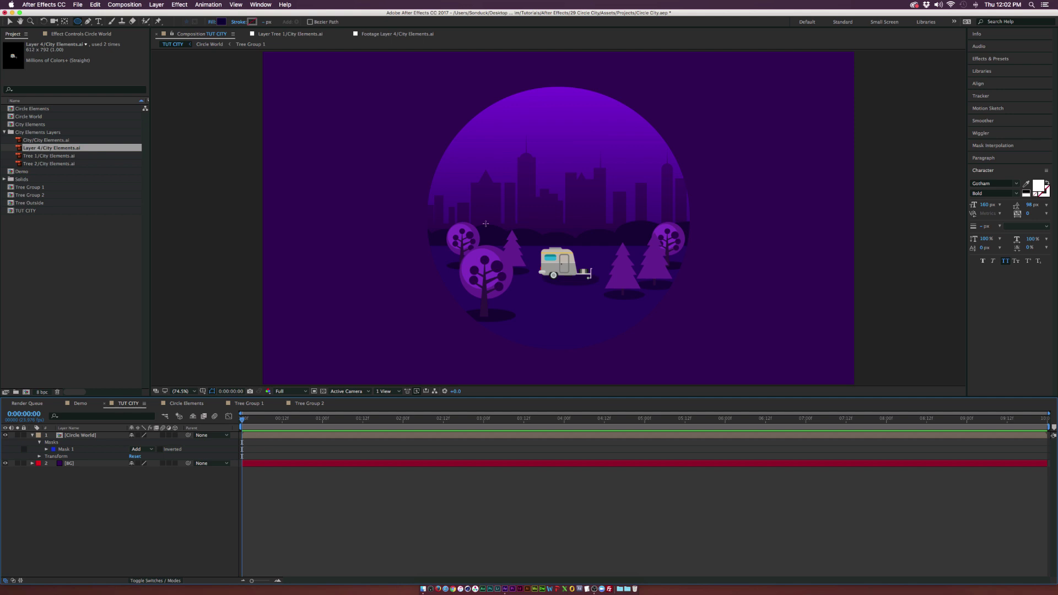
Open the Circle World composition and scale the Layer 4 camper trailer up to 123%, adjusting its shadow to match
{"action": "double_click", "coordinate": [78, 436]}
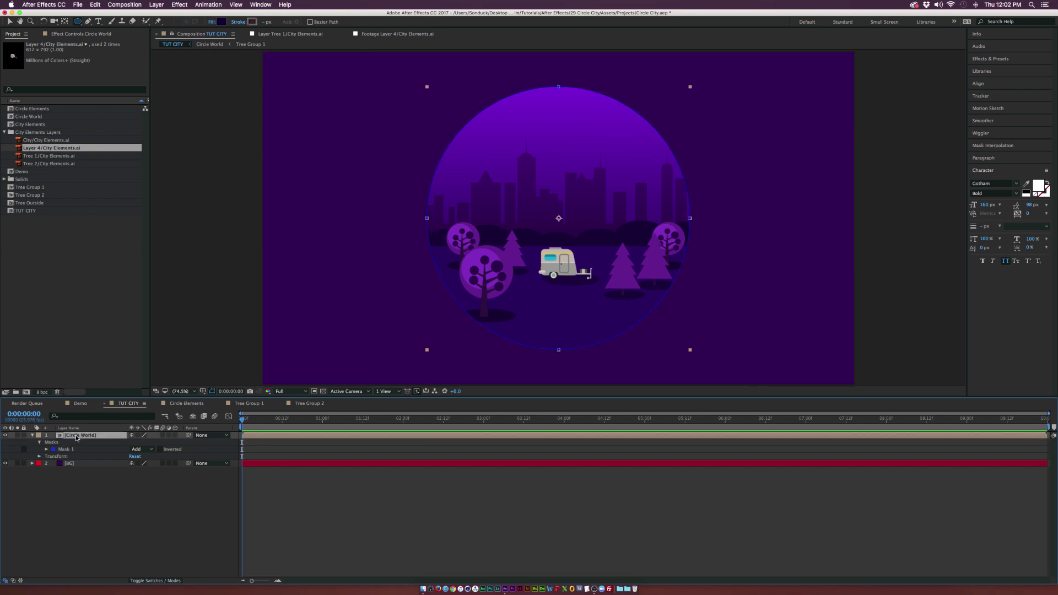
{"action": "left_click", "coordinate": [82, 435]}
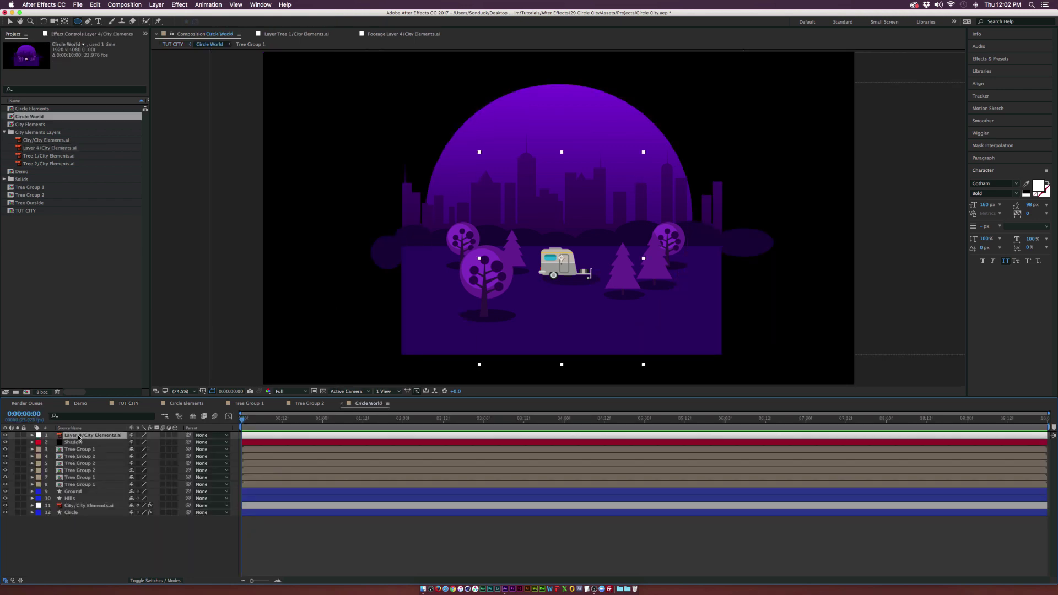
{"action": "key", "text": "s"}
{"action": "left_click_drag", "start_coordinate": [150, 442], "coordinate": [102, 469]}
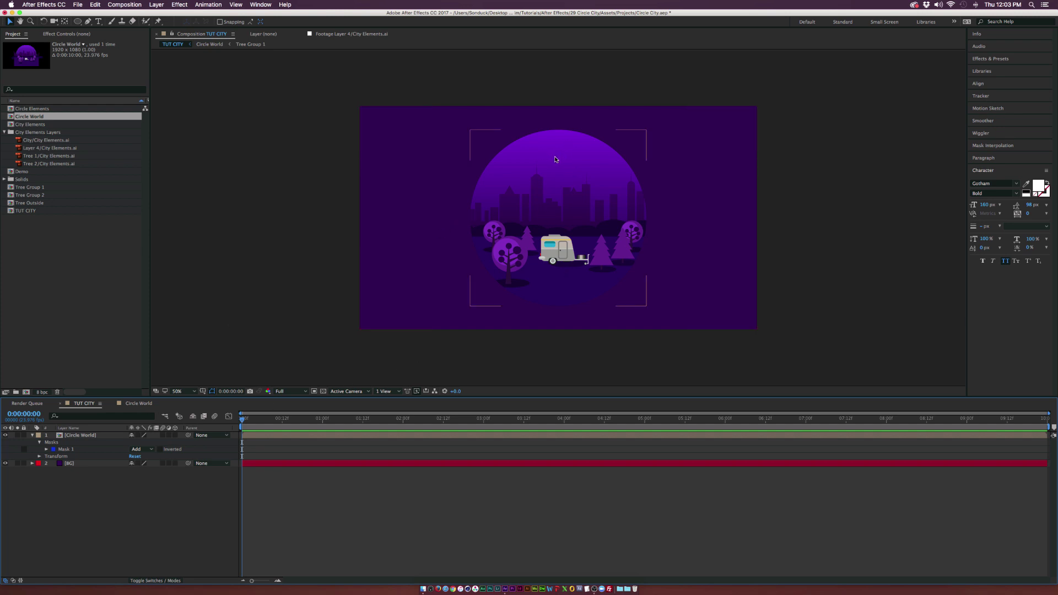
Scale the front Tree Group 1 tree in Circle World to 288%, move it down and outward, and check it in TUT CITY
{"action": "left_click", "coordinate": [135, 407]}
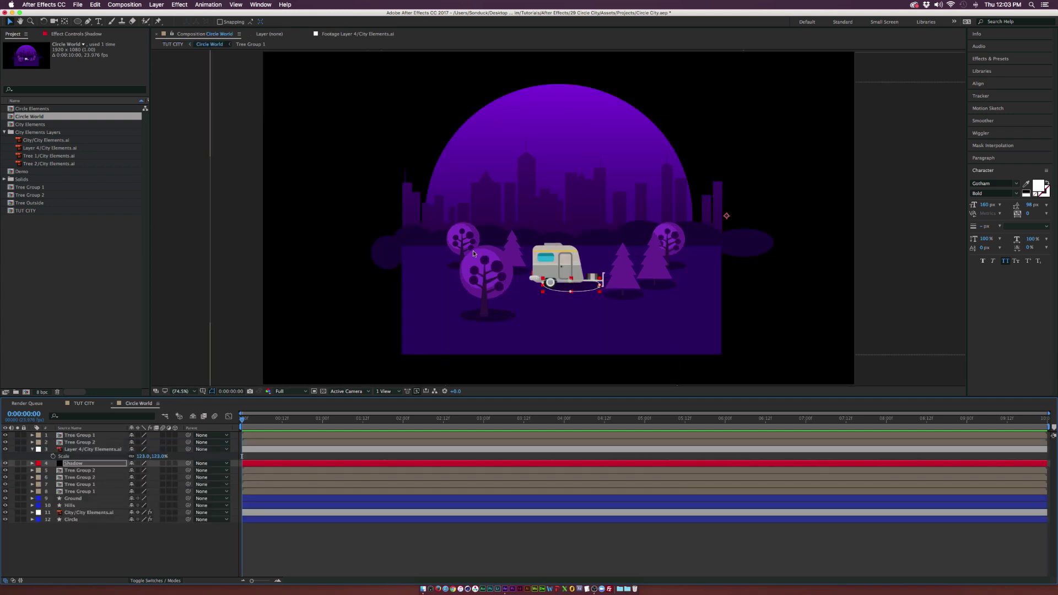
{"action": "left_click", "coordinate": [512, 255]}
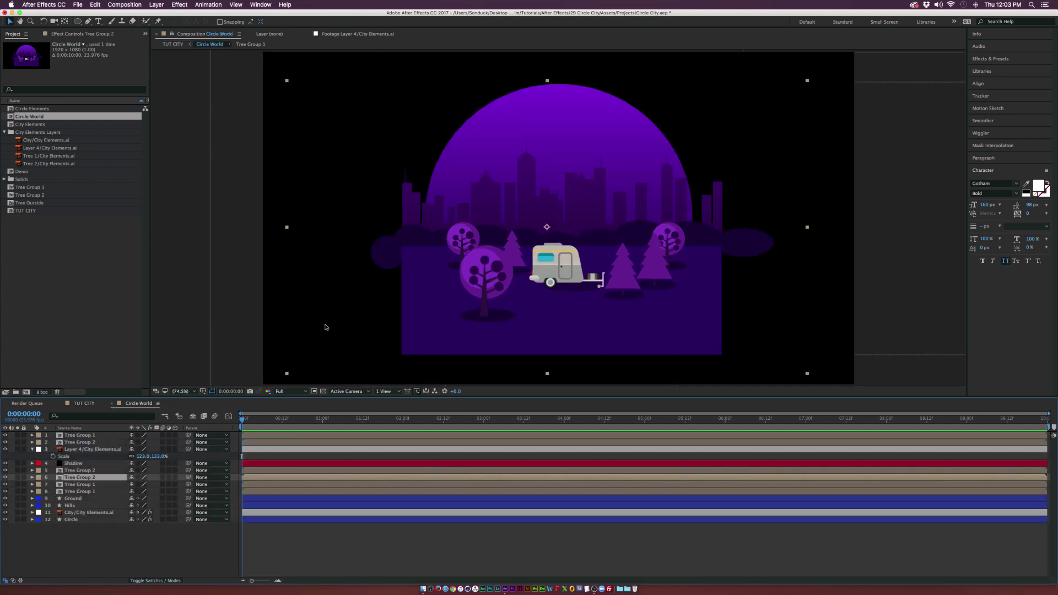
{"action": "left_click", "coordinate": [488, 280]}
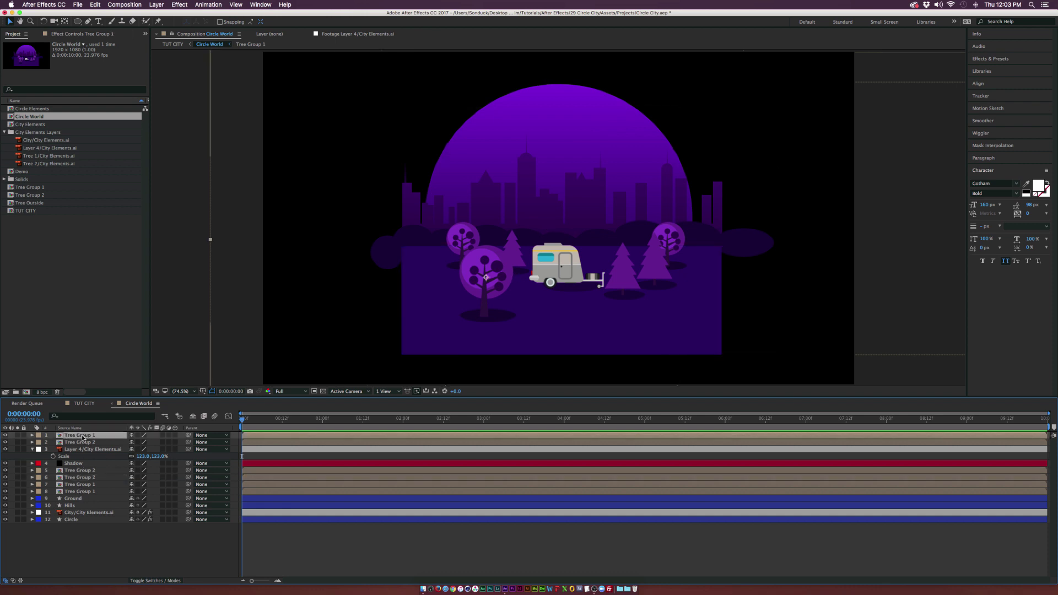
{"action": "key", "text": "s"}
{"action": "mouse_move", "coordinate": [137, 442]}
{"action": "left_mouse_down"}
{"action": "mouse_move", "coordinate": [228, 439]}
{"action": "mouse_move", "coordinate": [139, 438]}
{"action": "left_mouse_up"}
{"action": "left_click", "coordinate": [138, 436]}
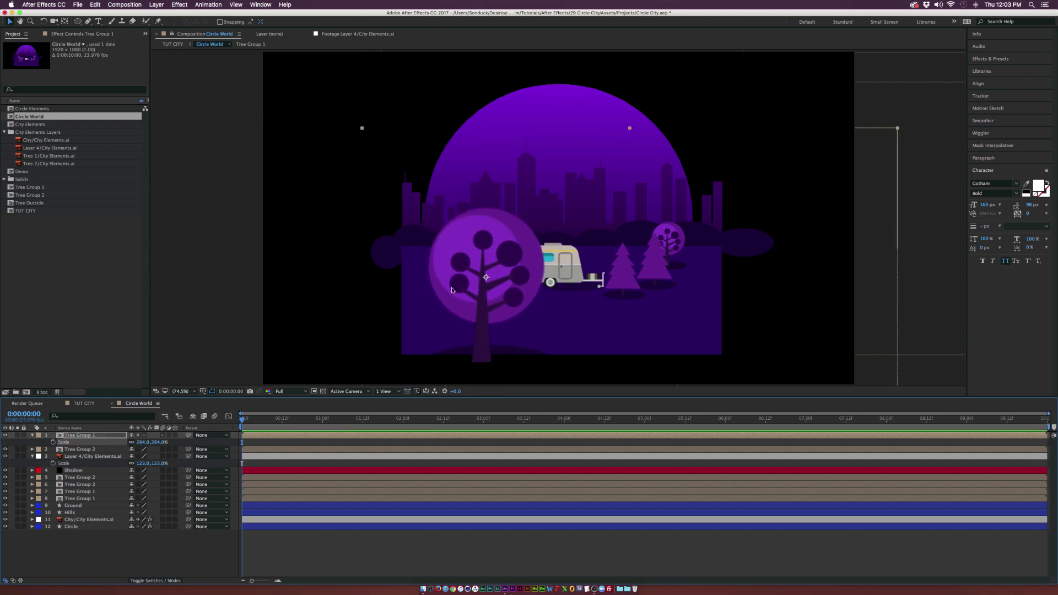
{"action": "left_click_drag", "start_coordinate": [494, 286], "coordinate": [482, 329]}
{"action": "left_click", "coordinate": [85, 403]}
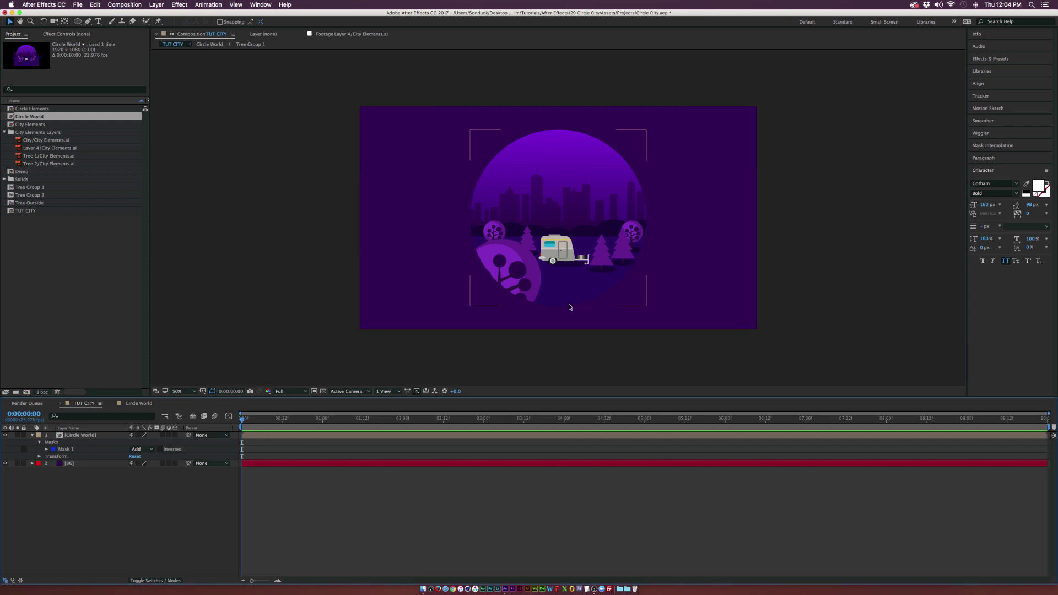
Copy a round Tree Group 1 tree from Circle World into TUT CITY, scale it to 144% and place it in front of the pine trees
{"action": "left_click", "coordinate": [136, 405]}
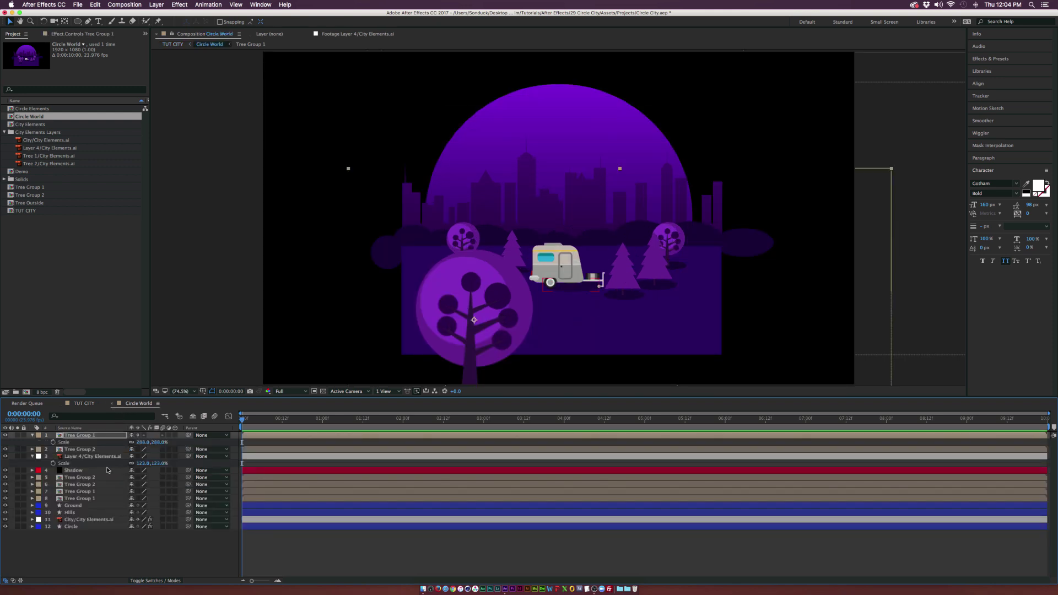
{"action": "left_click", "coordinate": [79, 492]}
{"action": "left_click", "coordinate": [83, 403]}
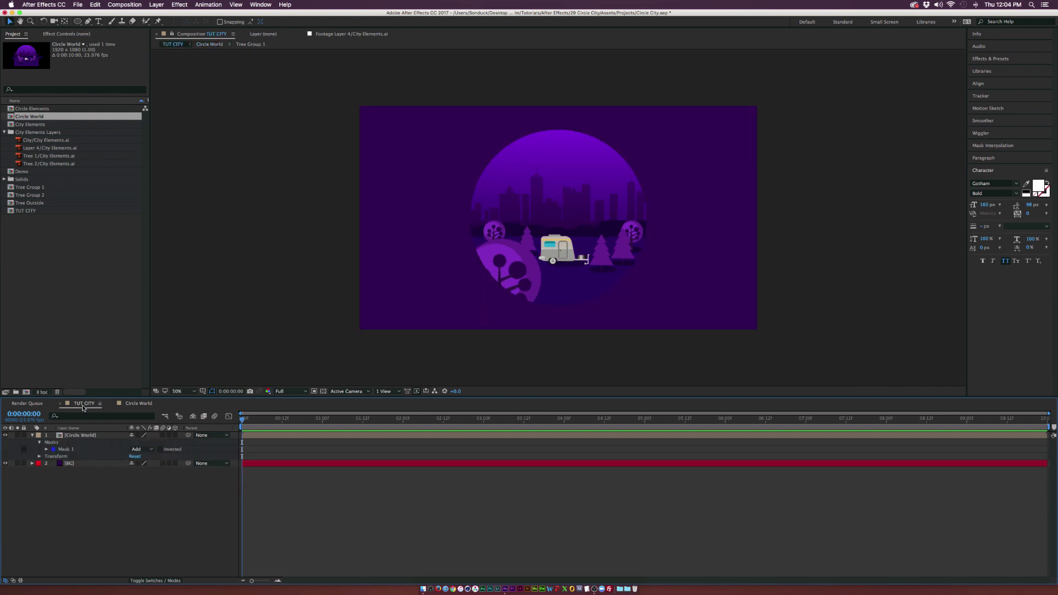
{"action": "left_click_drag", "start_coordinate": [636, 232], "coordinate": [602, 288]}
{"action": "key", "text": "s"}
{"action": "left_click_drag", "start_coordinate": [144, 442], "coordinate": [171, 444]}
{"action": "left_click_drag", "start_coordinate": [606, 296], "coordinate": [608, 276]}
{"action": "scroll", "coordinate": [609, 277], "scroll_direction": "up", "scroll_amount": 2}
{"action": "key", "text": "space"}
{"action": "left_click_drag", "start_coordinate": [700, 305], "coordinate": [571, 78]}
{"action": "left_click_drag", "start_coordinate": [579, 242], "coordinate": [568, 293]}
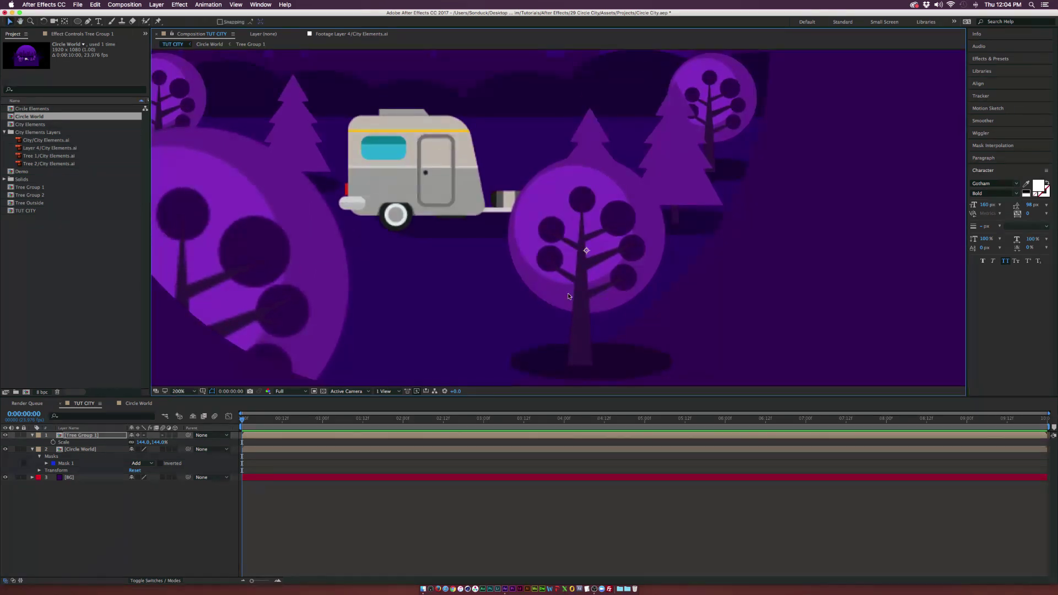
{"action": "scroll", "coordinate": [568, 292], "scroll_direction": "down", "scroll_amount": 4}
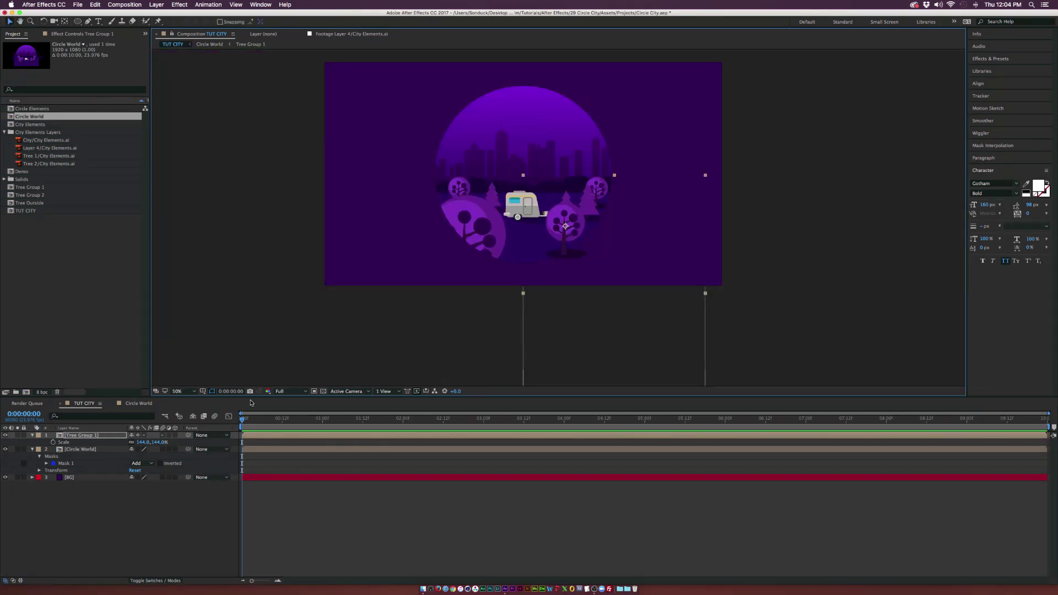
Duplicate the round foreground tree, place the copy lower at 129% scale, reduce the original to 118% and fit the composition in the viewer
{"action": "key", "text": "super+d"}
{"action": "left_click_drag", "start_coordinate": [568, 221], "coordinate": [547, 244]}
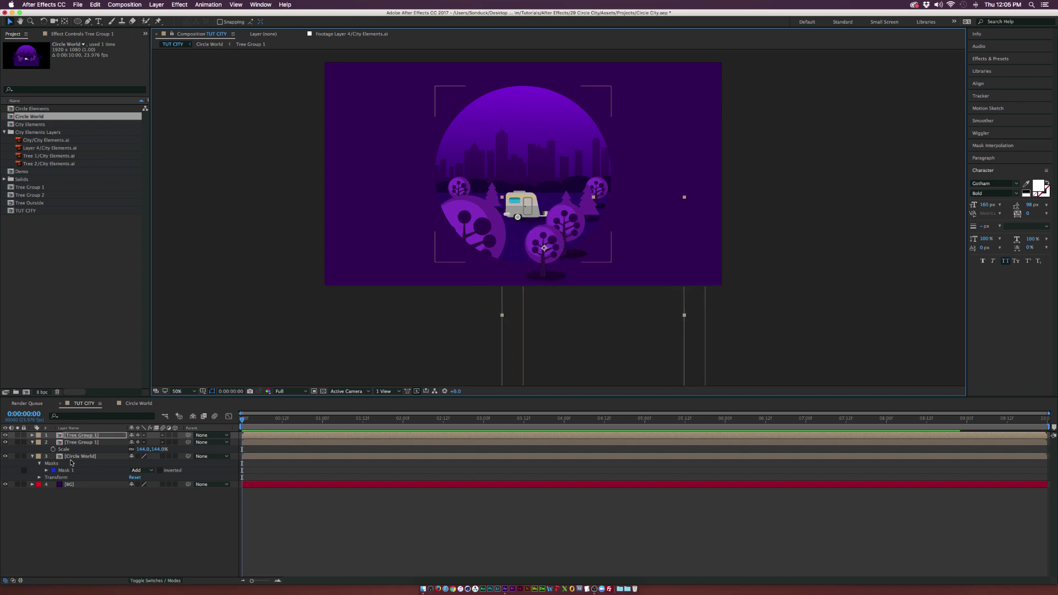
{"action": "key", "text": "s"}
{"action": "mouse_move", "coordinate": [141, 442]}
{"action": "left_mouse_down"}
{"action": "mouse_move", "coordinate": [163, 442]}
{"action": "mouse_move", "coordinate": [122, 456]}
{"action": "mouse_move", "coordinate": [131, 456]}
{"action": "left_mouse_up"}
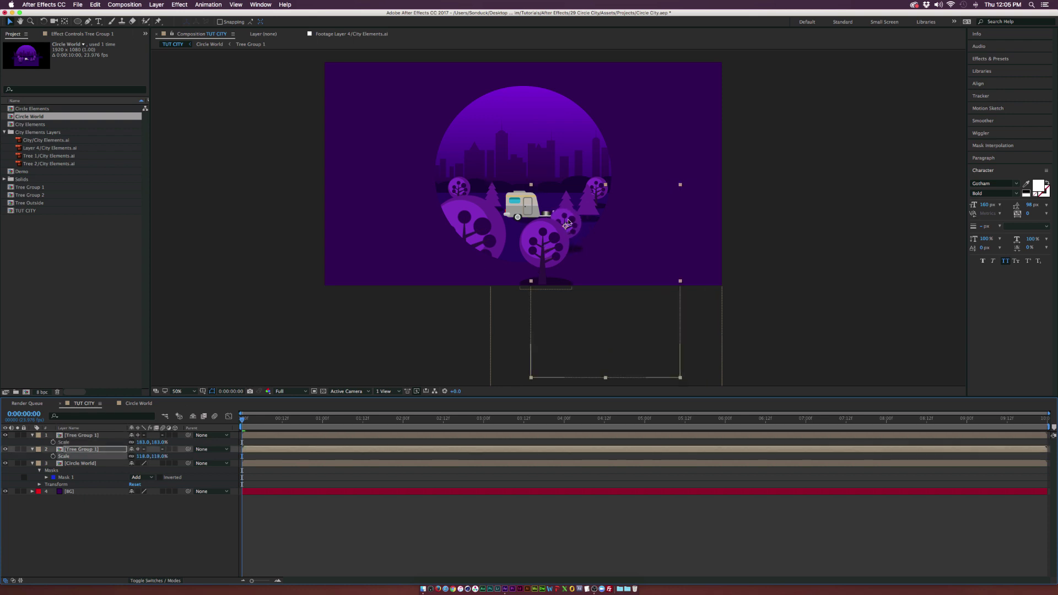
{"action": "left_click_drag", "start_coordinate": [572, 221], "coordinate": [578, 221]}
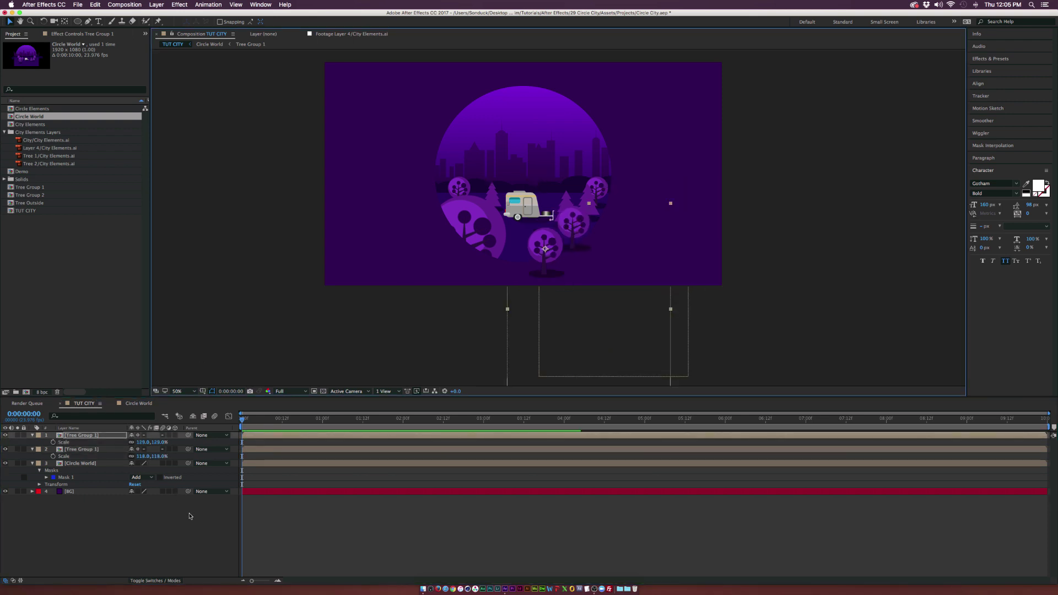
{"action": "left_click", "coordinate": [191, 514]}
{"action": "left_click", "coordinate": [194, 391]}
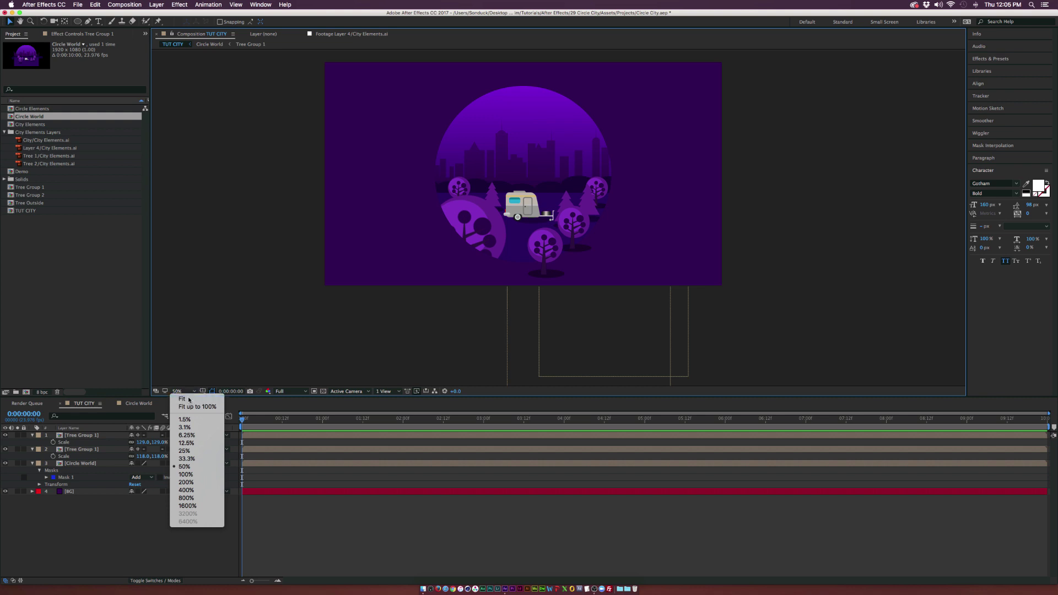
{"action": "left_click", "coordinate": [181, 405]}
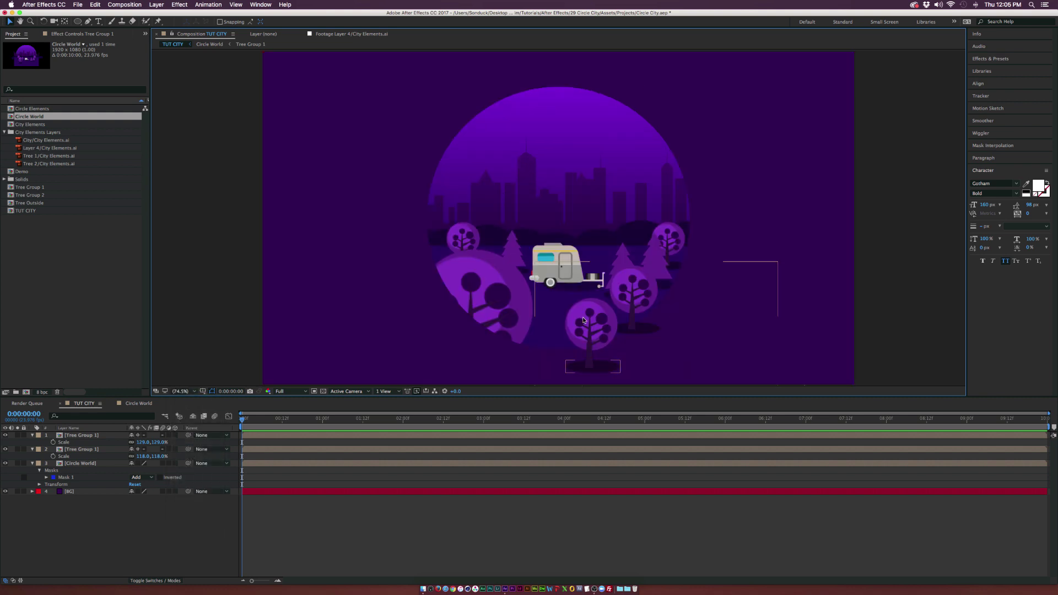
Draw a small moon circle in the sky of Circle World as a new shape layer and fill it with white (FFFFFF)
{"action": "left_click", "coordinate": [138, 404]}
{"action": "left_click", "coordinate": [107, 540]}
{"action": "left_click_drag", "start_coordinate": [79, 22], "coordinate": [111, 40]}
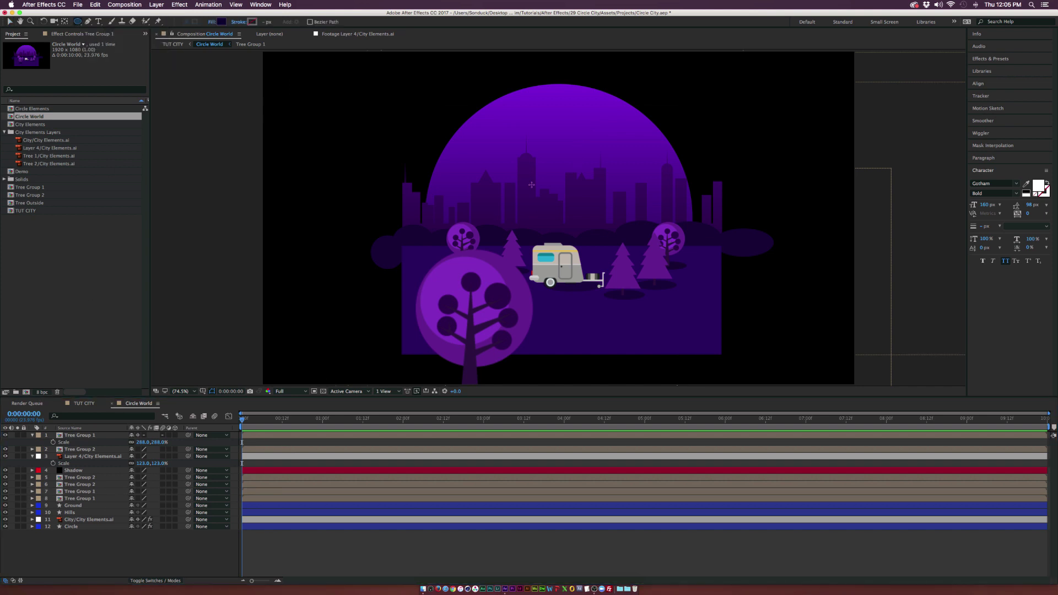
{"action": "left_click_drag", "start_coordinate": [550, 118], "coordinate": [578, 156]}
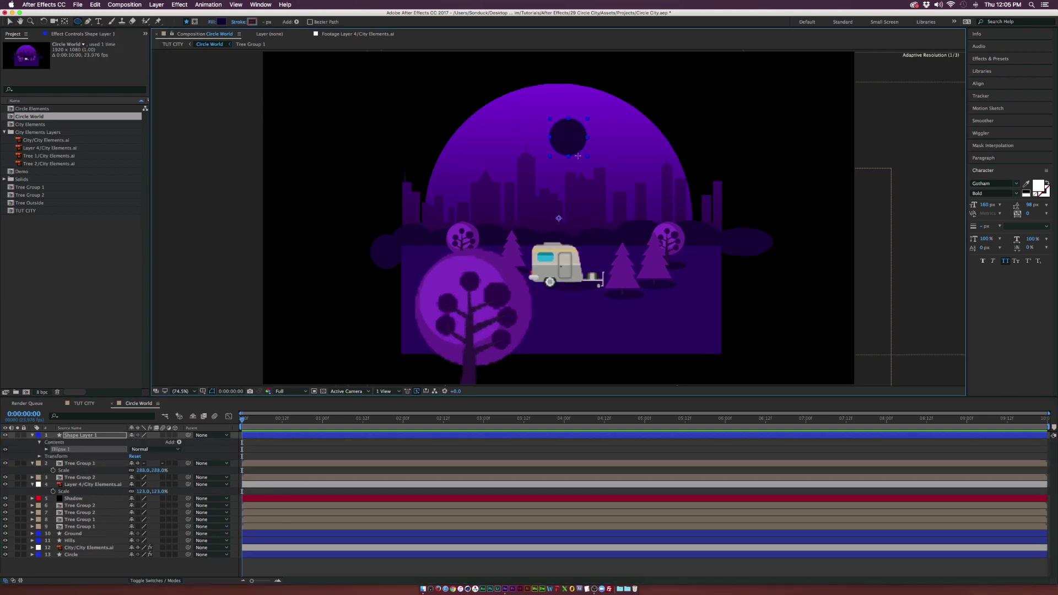
{"action": "left_click", "coordinate": [221, 24]}
{"action": "left_click_drag", "start_coordinate": [44, 91], "coordinate": [5, 62]}
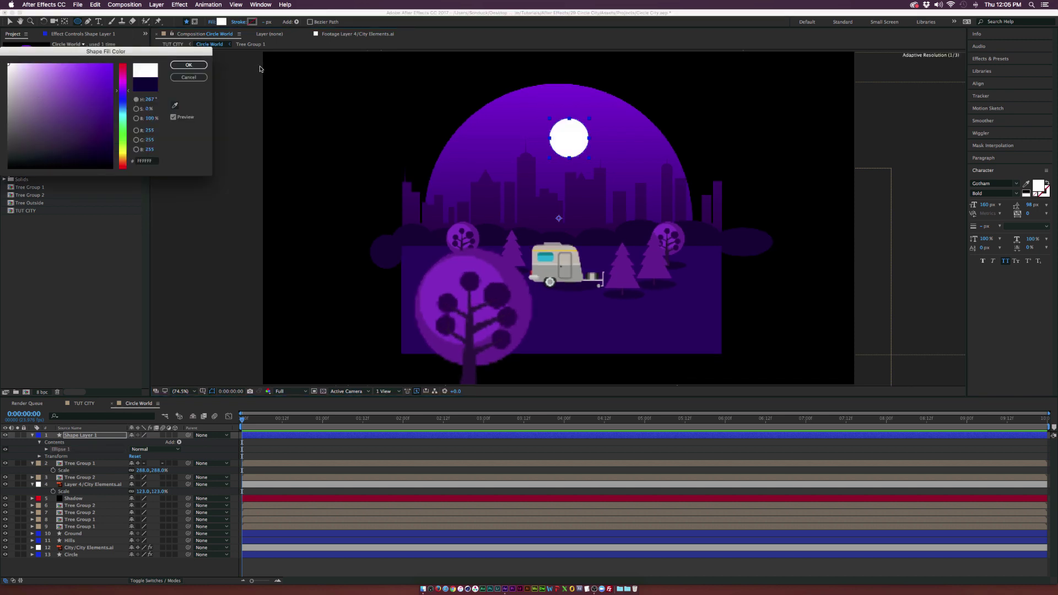
{"action": "left_click", "coordinate": [188, 65]}
Centre the white moon horizontally in the composition and move it slightly higher in the sky
{"action": "key", "text": "v"}
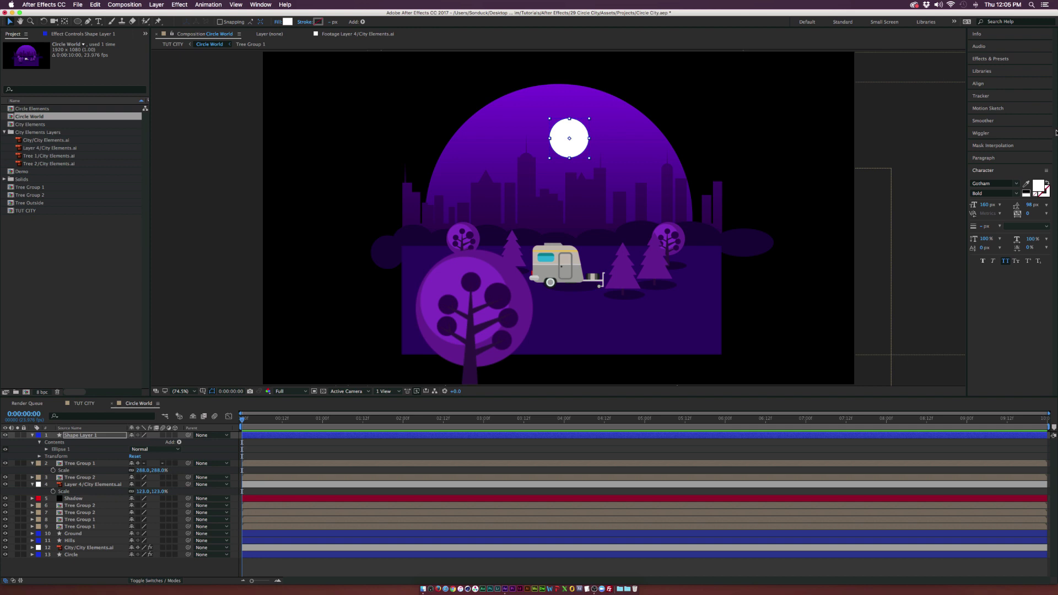
{"action": "left_click", "coordinate": [984, 84]}
{"action": "left_click", "coordinate": [990, 104]}
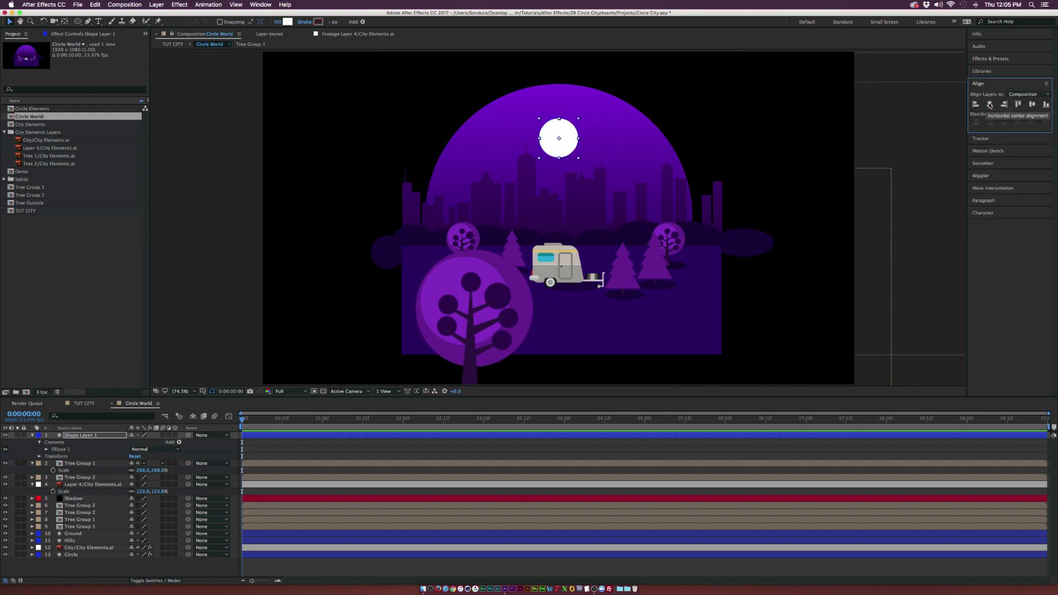
{"action": "left_click_drag", "start_coordinate": [573, 147], "coordinate": [567, 130]}
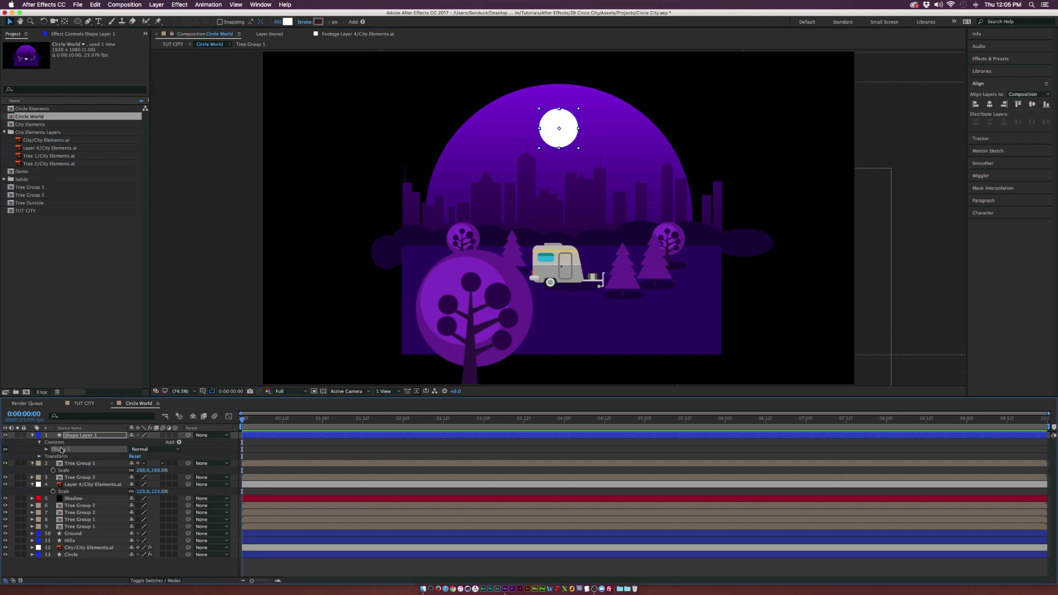
Duplicate the moon's ellipse inside the shape layer, scale Ellipse 1 to 124% and lower its opacity to form a glow ring
{"action": "key", "text": "super+d"}
{"action": "left_click", "coordinate": [95, 4]}
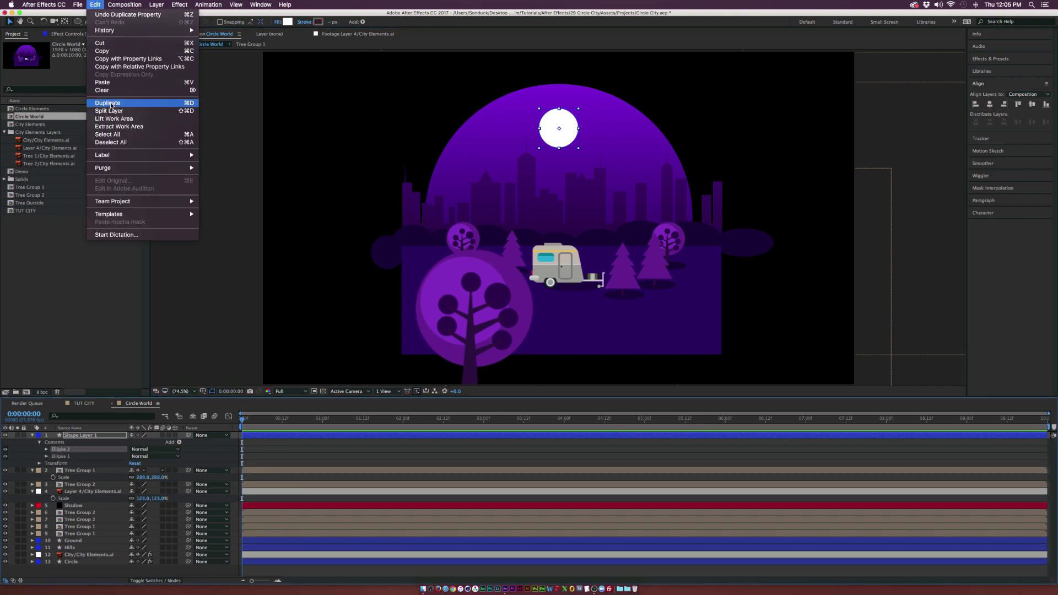
{"action": "left_click", "coordinate": [67, 339]}
{"action": "left_click", "coordinate": [57, 457]}
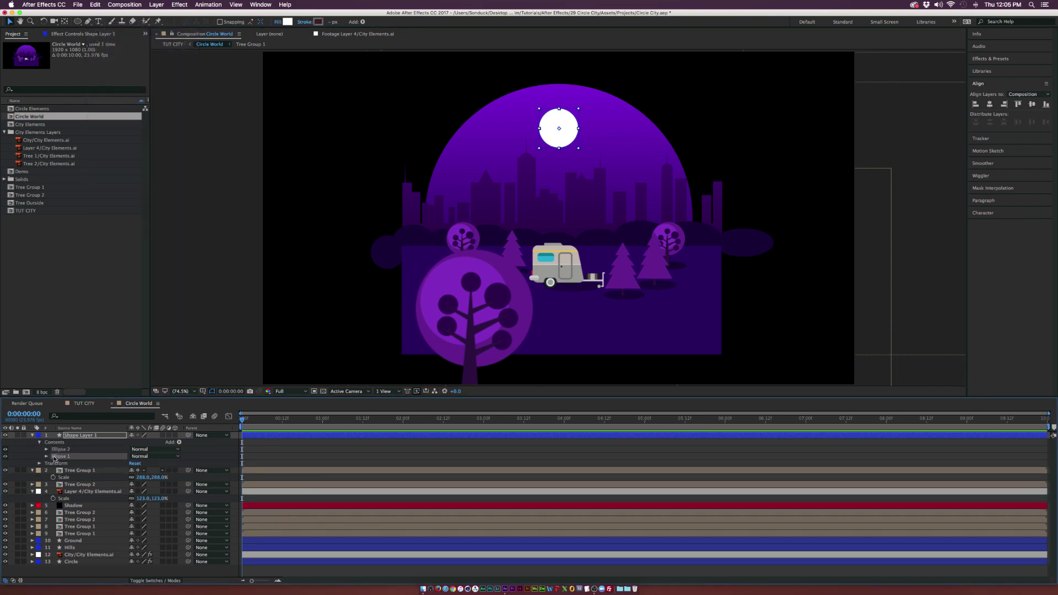
{"action": "left_click", "coordinate": [47, 456]}
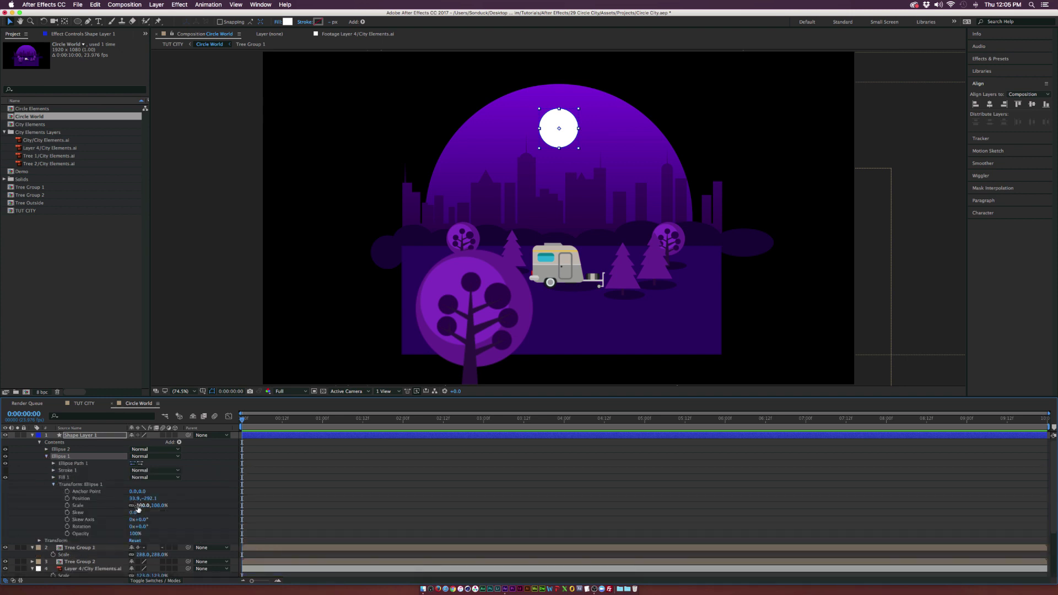
{"action": "left_click_drag", "start_coordinate": [137, 506], "coordinate": [118, 534]}
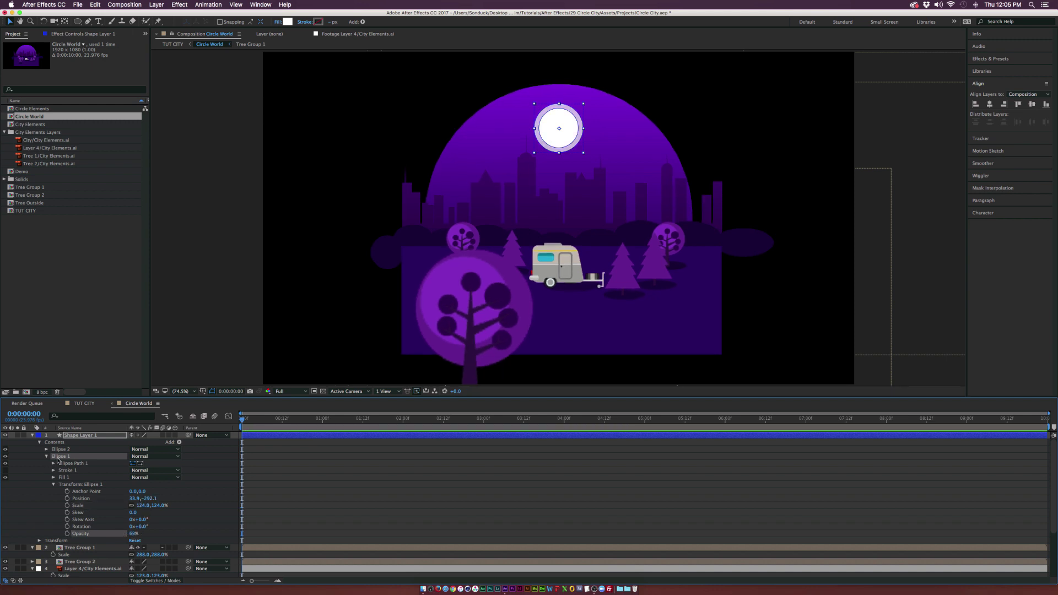
Duplicate Ellipse 1 twice to form outer glow rings, one at 147% scale and 40% opacity, one at 170% scale and 17% opacity
{"action": "key", "text": "super+d"}
{"action": "left_click_drag", "start_coordinate": [142, 512], "coordinate": [118, 541]}
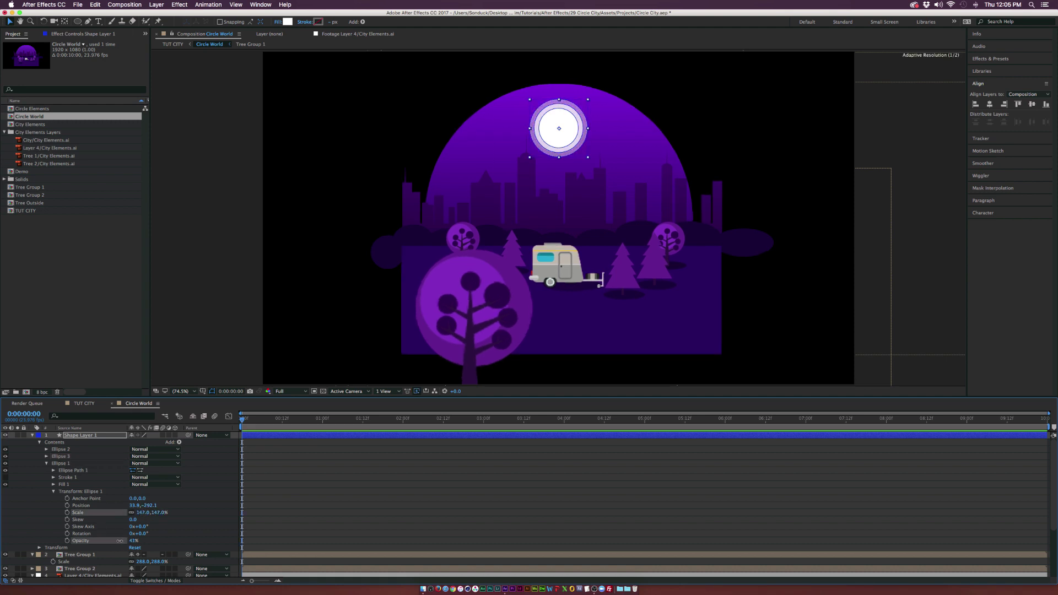
{"action": "left_click", "coordinate": [77, 464]}
{"action": "key", "text": "super+d"}
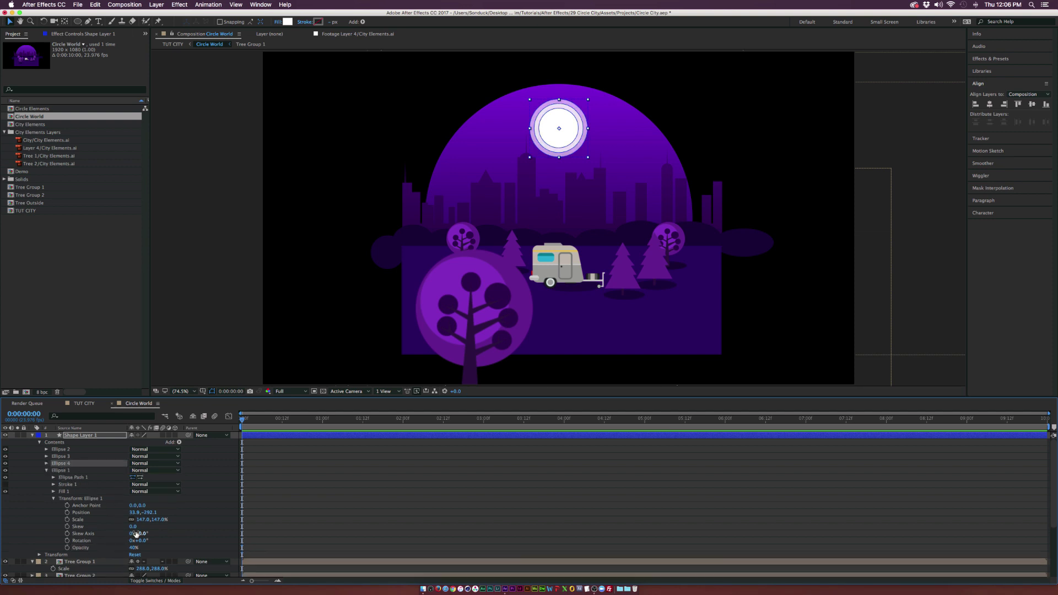
{"action": "left_click_drag", "start_coordinate": [141, 519], "coordinate": [119, 547]}
{"action": "left_click", "coordinate": [264, 480]}
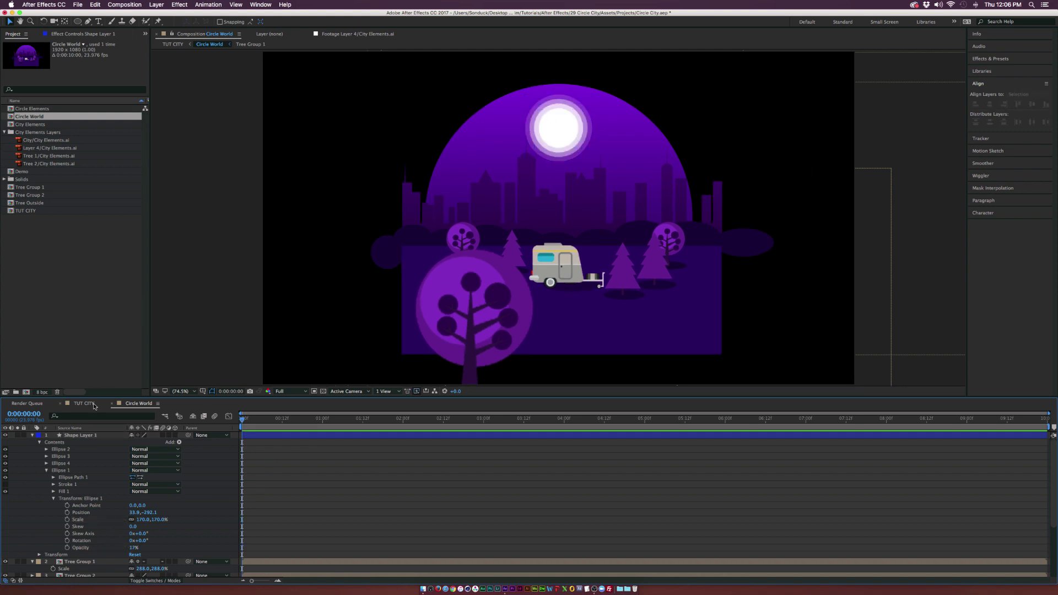
Scale the moon's Shape Layer 1 down to 72% and move it back up above the skyline
{"action": "left_click", "coordinate": [91, 436]}
{"action": "key", "text": "s"}
{"action": "left_click_drag", "start_coordinate": [147, 444], "coordinate": [147, 422]}
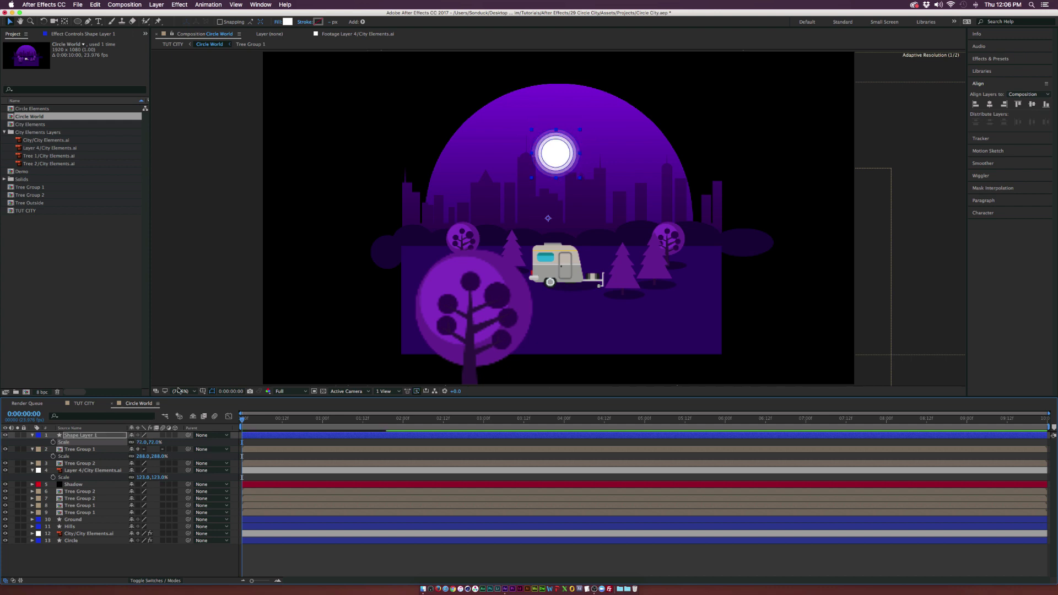
{"action": "left_click_drag", "start_coordinate": [557, 147], "coordinate": [556, 119]}
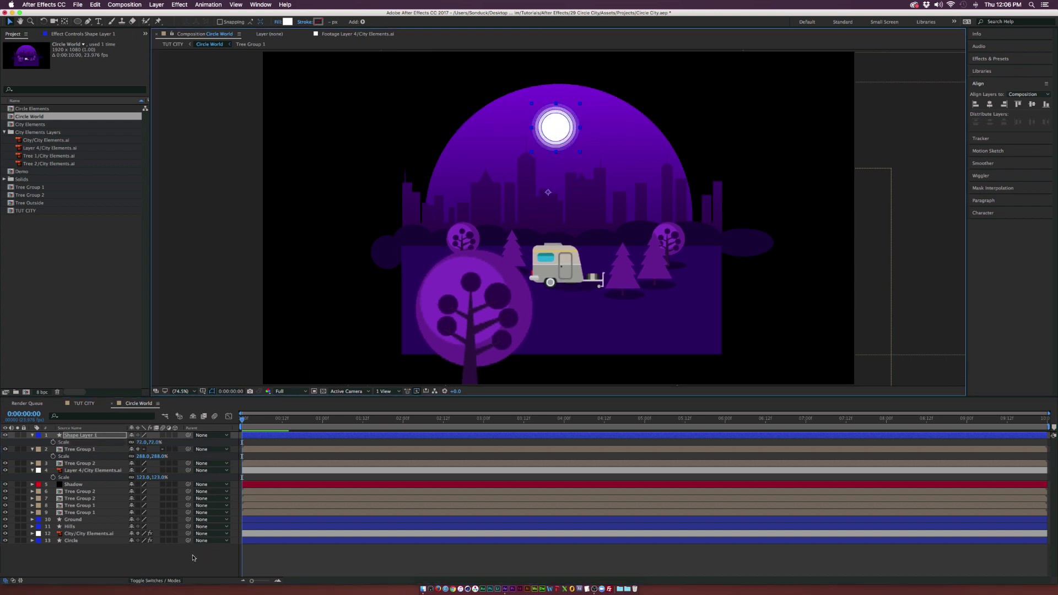
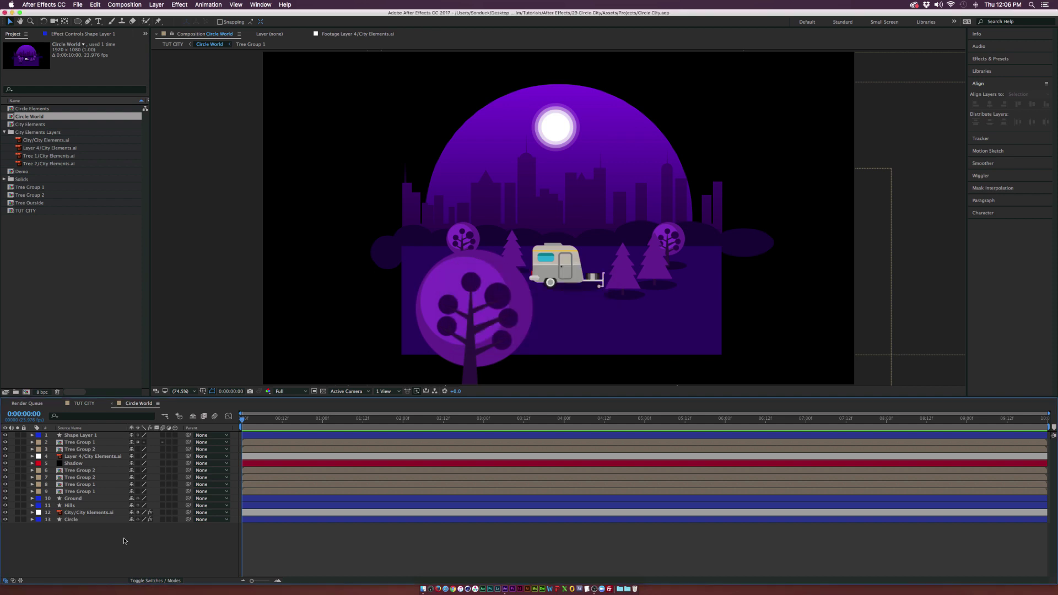
Create a new comp-size solid named Particles in the Circle World composition
{"action": "left_click", "coordinate": [157, 4]}
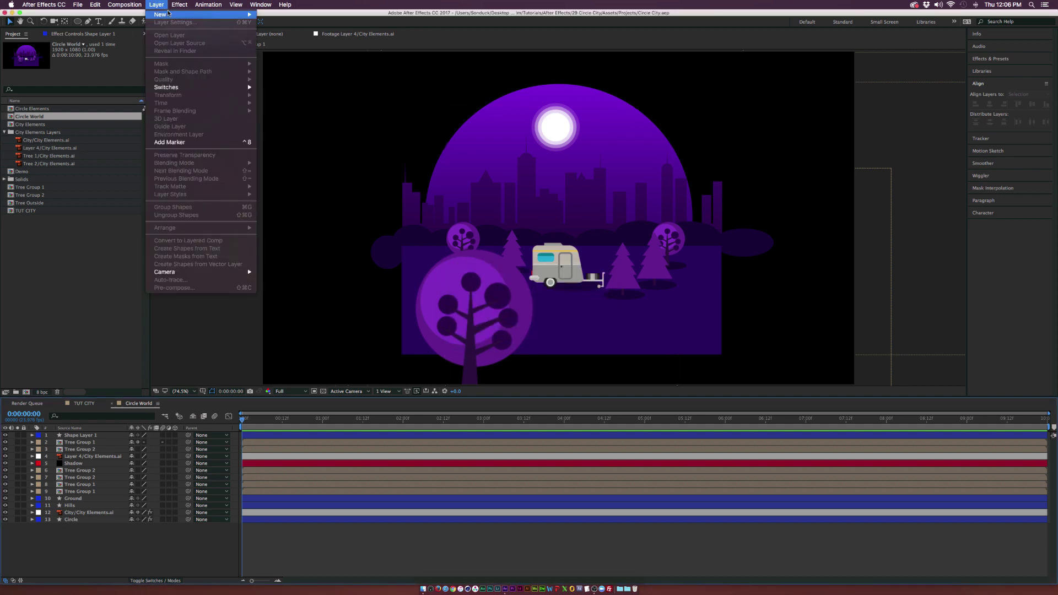
{"action": "mouse_move", "coordinate": [160, 15]}
{"action": "left_click", "coordinate": [292, 25]}
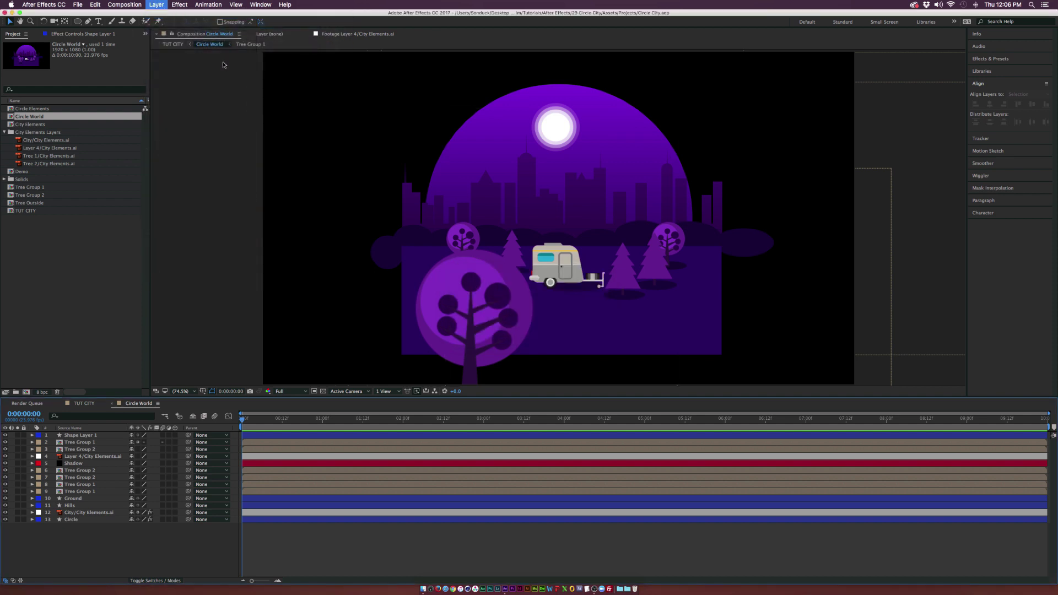
{"action": "type", "text": "Partic"}
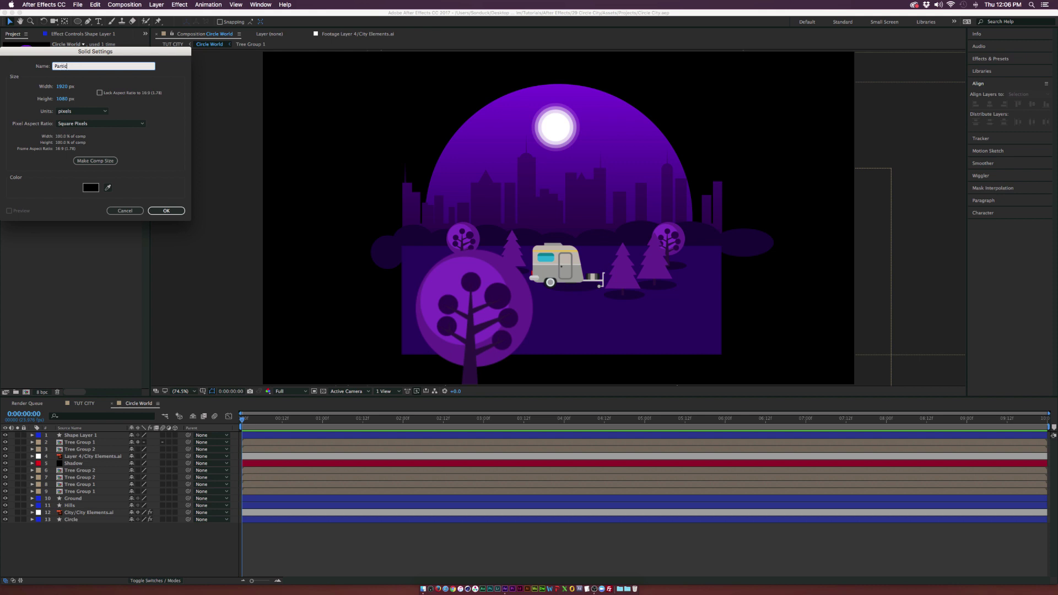
{"action": "type", "text": "les"}
{"action": "key", "text": "Return"}
Apply the CC Particle World effect to the Particles solid
{"action": "left_click", "coordinate": [180, 4]}
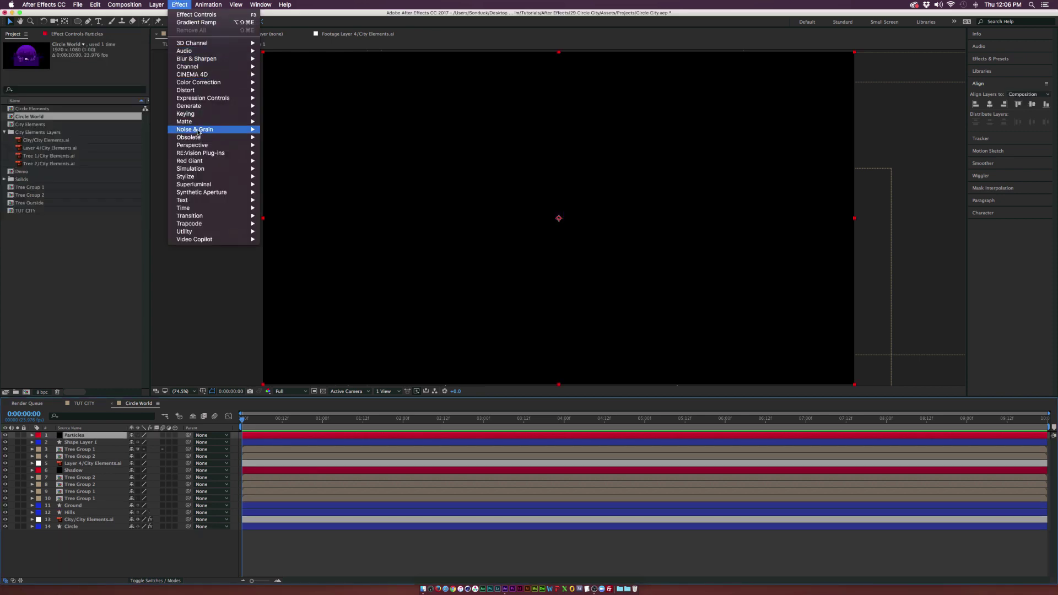
{"action": "mouse_move", "coordinate": [197, 147]}
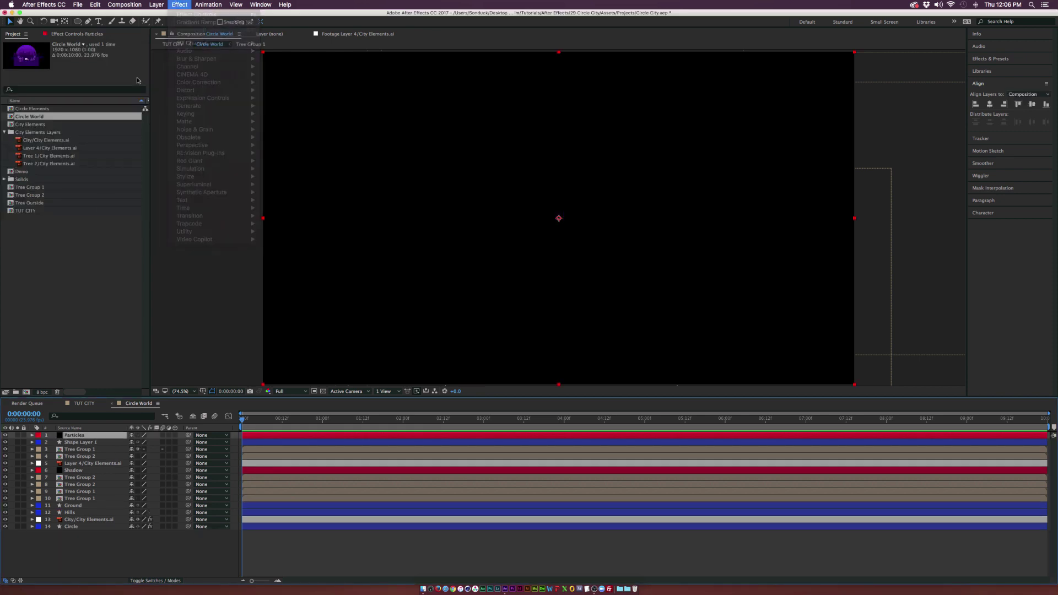
{"action": "mouse_move", "coordinate": [220, 169]}
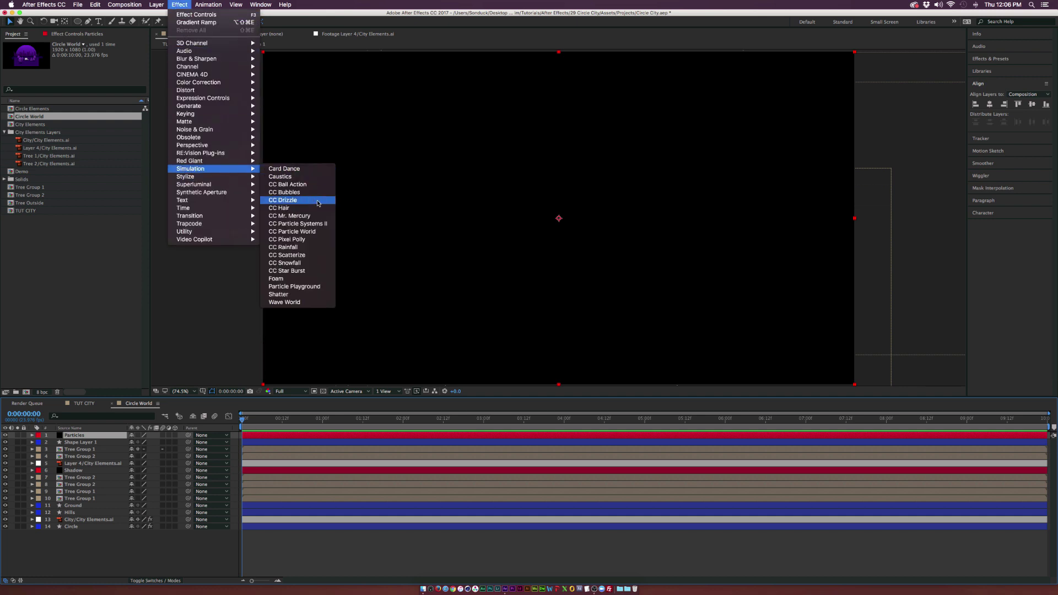
{"action": "left_click", "coordinate": [288, 232]}
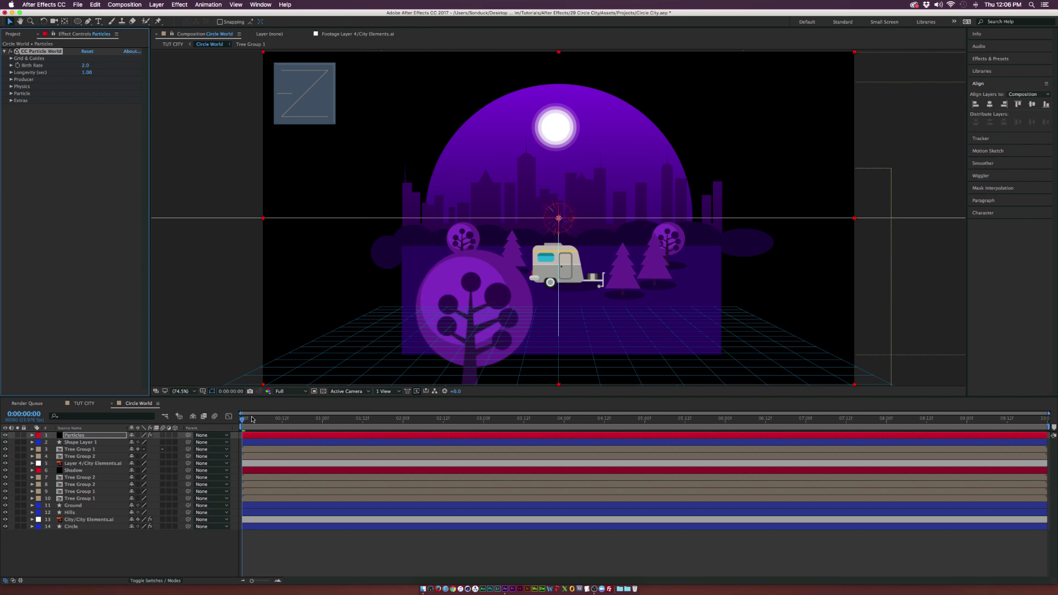
Keyframe the particles' Birth Rate at about 6.5 on the first frame and 0 at frame 10
{"action": "left_click", "coordinate": [11, 66]}
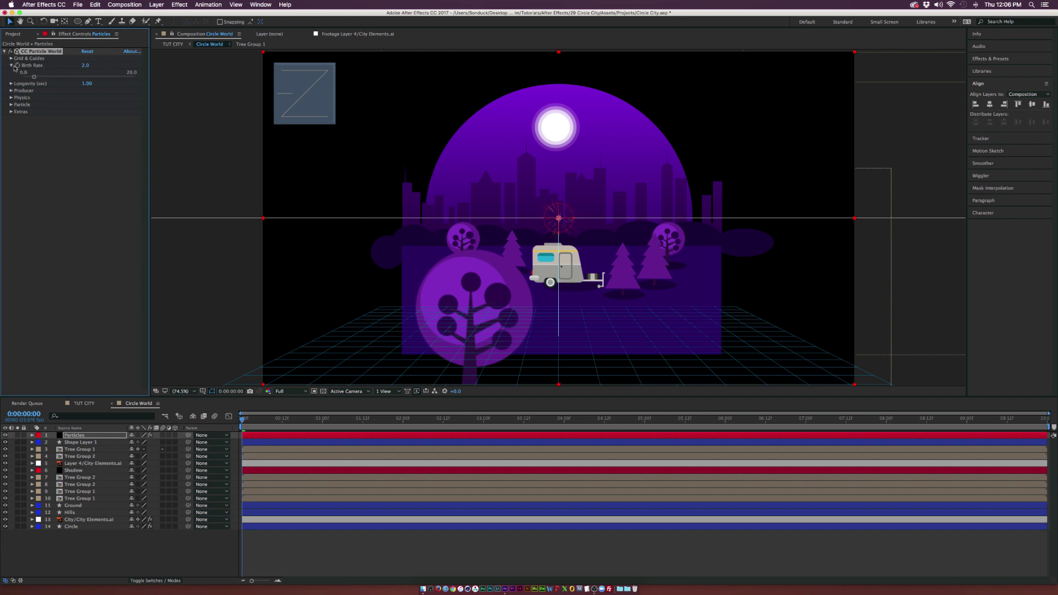
{"action": "left_click", "coordinate": [17, 65]}
{"action": "key", "text": "u"}
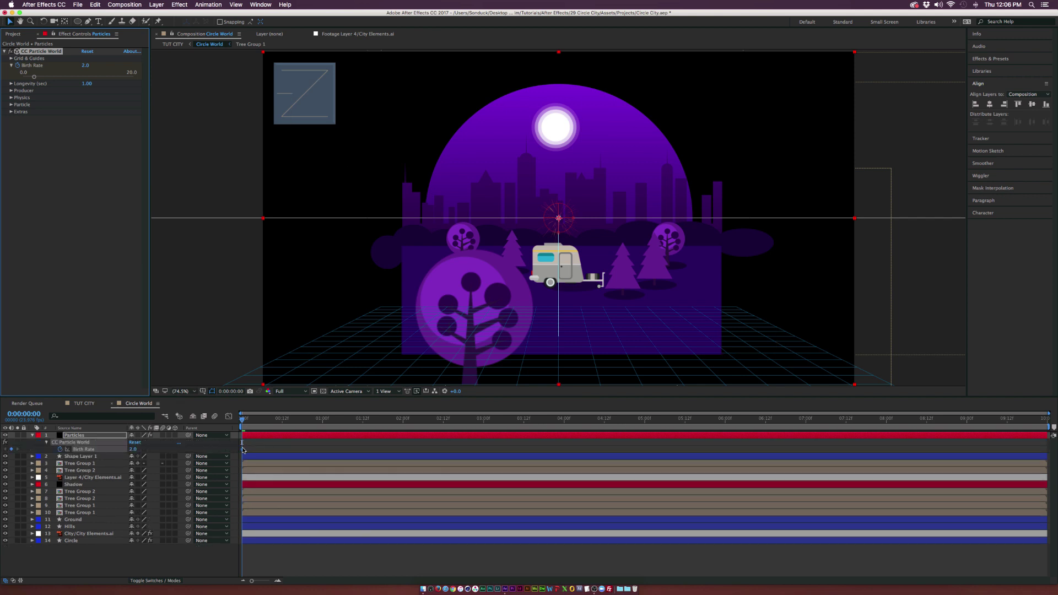
{"action": "left_click_drag", "start_coordinate": [91, 68], "coordinate": [111, 70]}
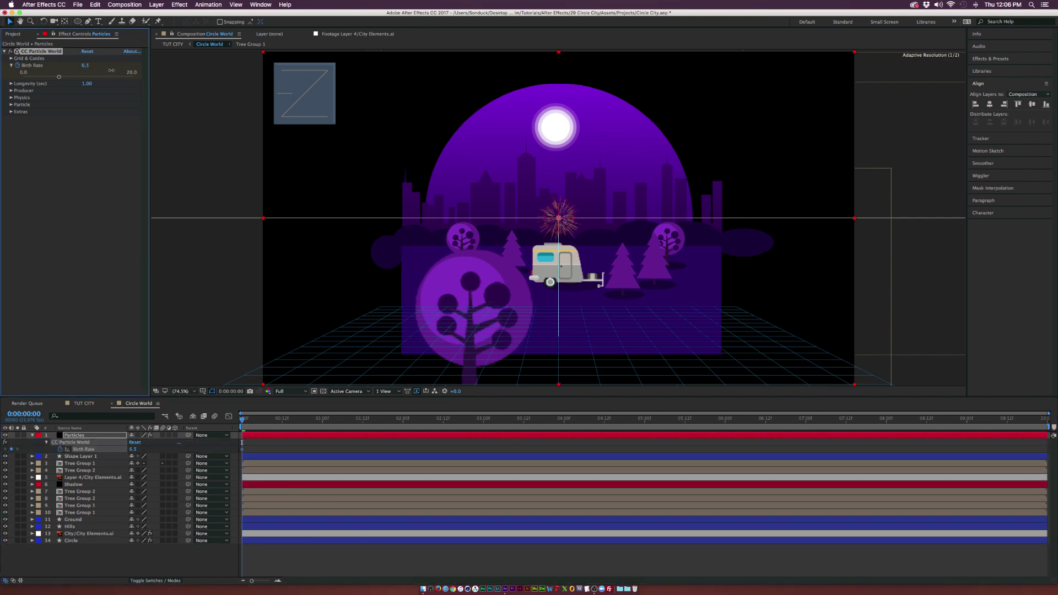
{"action": "left_click_drag", "start_coordinate": [253, 422], "coordinate": [276, 423]}
{"action": "left_click", "coordinate": [89, 67]}
{"action": "type", "text": "0"}
{"action": "key", "text": "Return"}
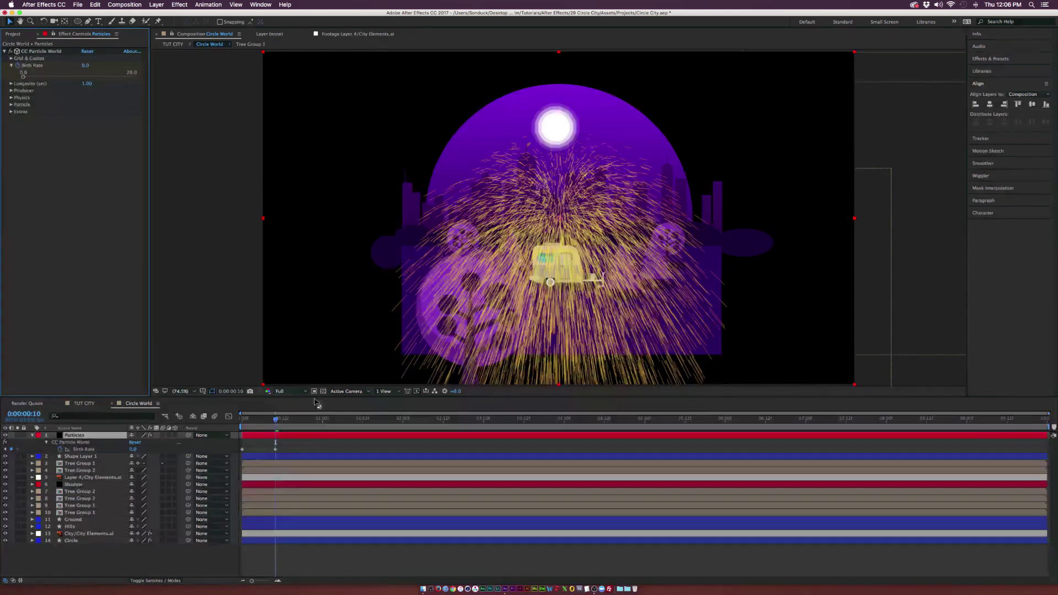
Set the particles' Longevity to 10.58 seconds and the Particle Type to Faded Sphere
{"action": "left_click_drag", "start_coordinate": [87, 83], "coordinate": [501, 109]}
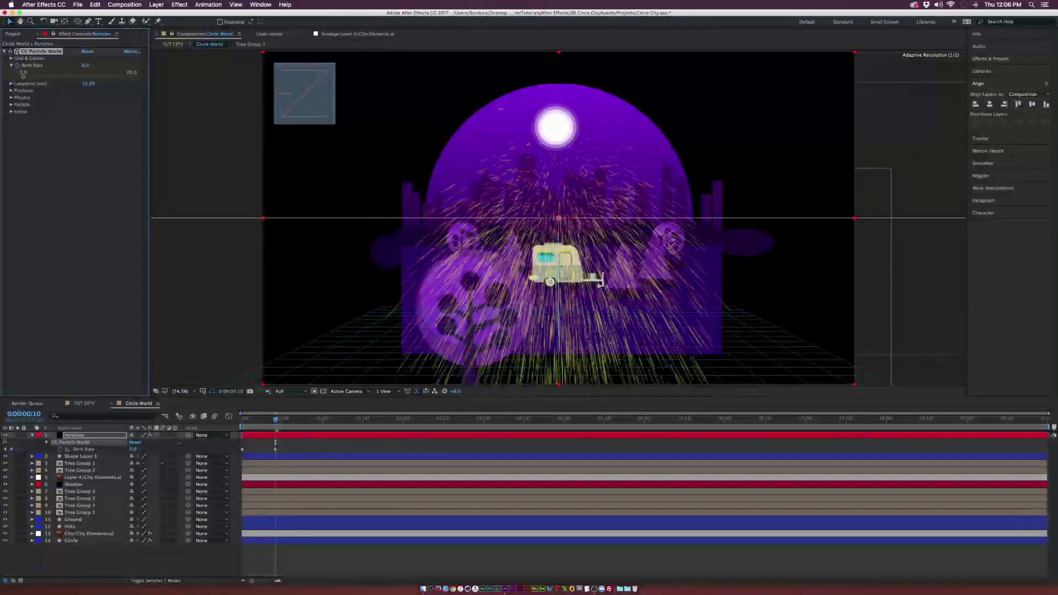
{"action": "left_click_drag", "start_coordinate": [92, 83], "coordinate": [102, 83]}
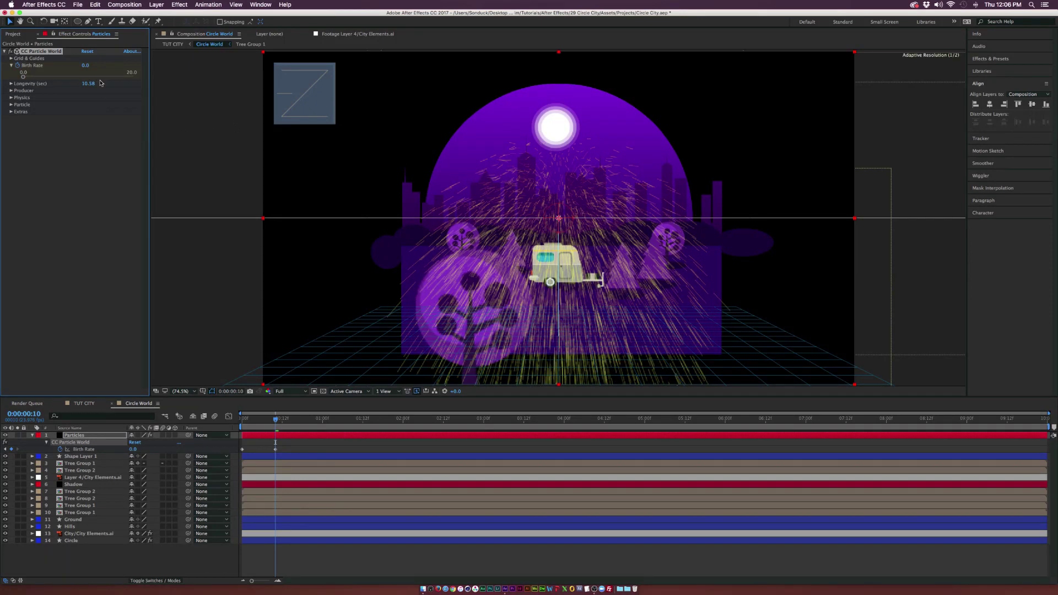
{"action": "left_click", "coordinate": [11, 105]}
{"action": "left_click", "coordinate": [105, 112]}
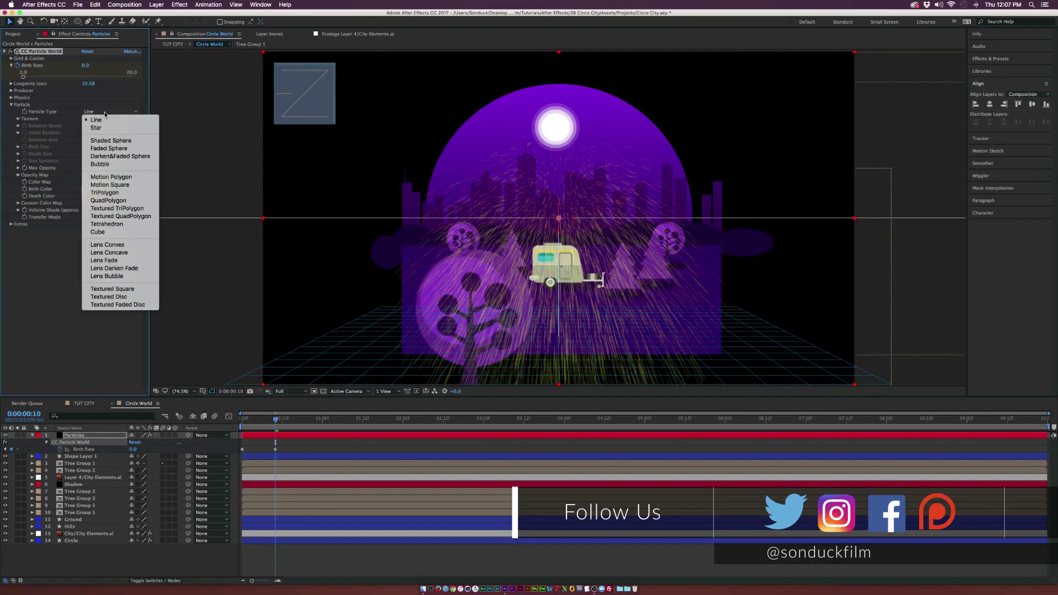
{"action": "left_click", "coordinate": [110, 152]}
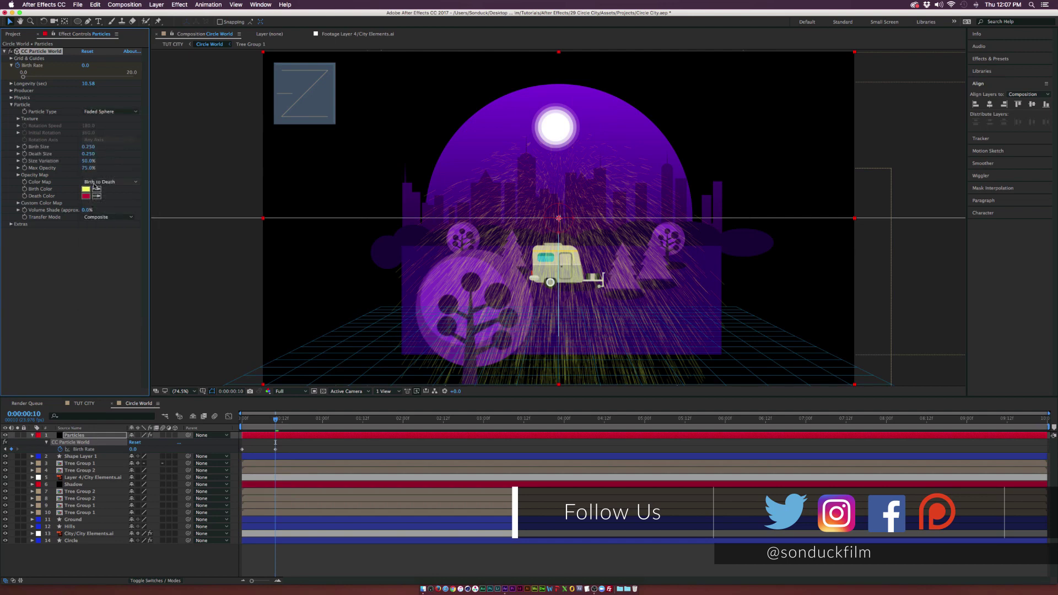
Set both the Birth Color and the Death Color of the particles to white (FFFFFF)
{"action": "left_click", "coordinate": [86, 189]}
{"action": "left_click", "coordinate": [46, 83]}
{"action": "left_click_drag", "start_coordinate": [46, 83], "coordinate": [3, 34]}
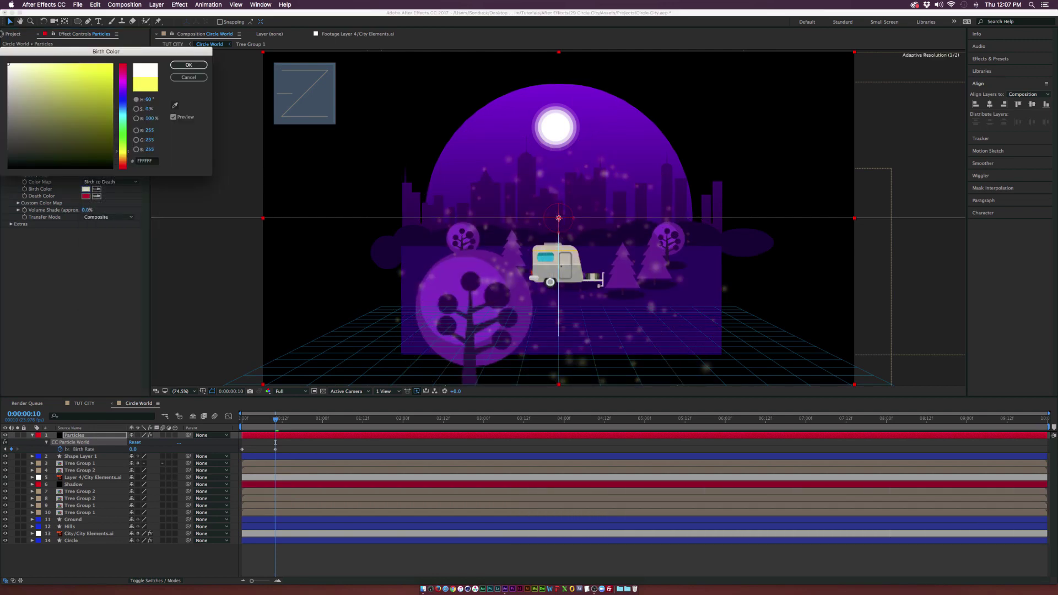
{"action": "left_click", "coordinate": [189, 65]}
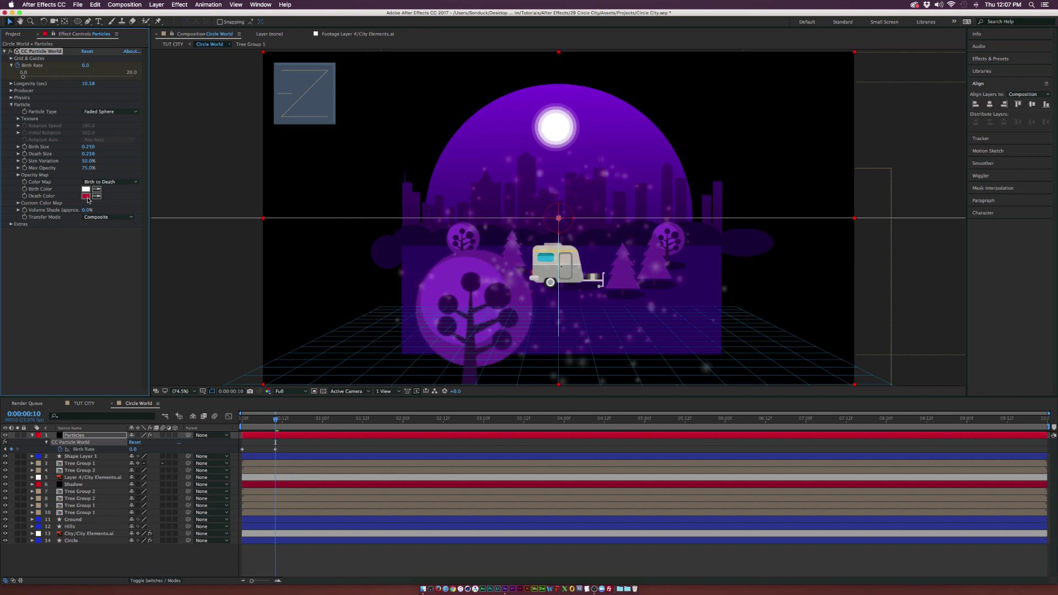
{"action": "left_click", "coordinate": [86, 197]}
{"action": "left_click_drag", "start_coordinate": [18, 95], "coordinate": [8, 63]}
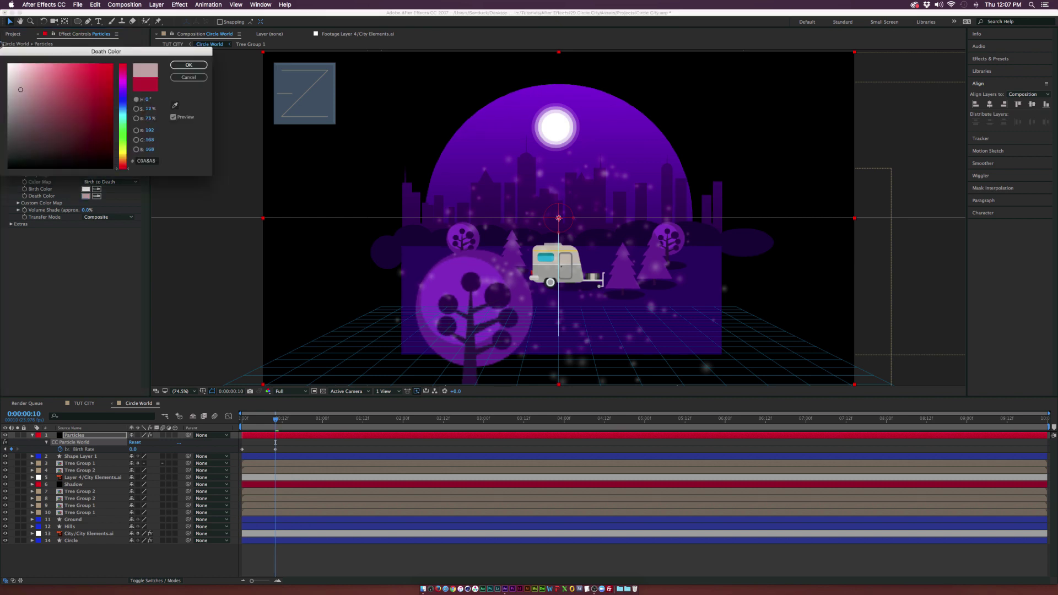
{"action": "left_click", "coordinate": [189, 65]}
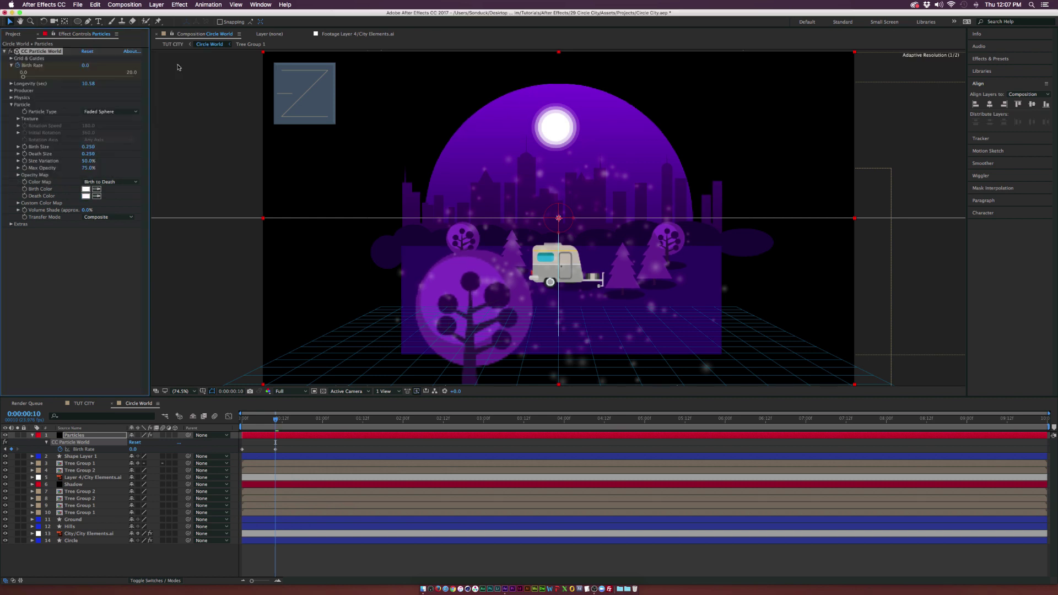
Set the particles' Birth Size and Death Size to 0.04, with Size Variation and Max Opacity at 100%
{"action": "left_click", "coordinate": [86, 147]}
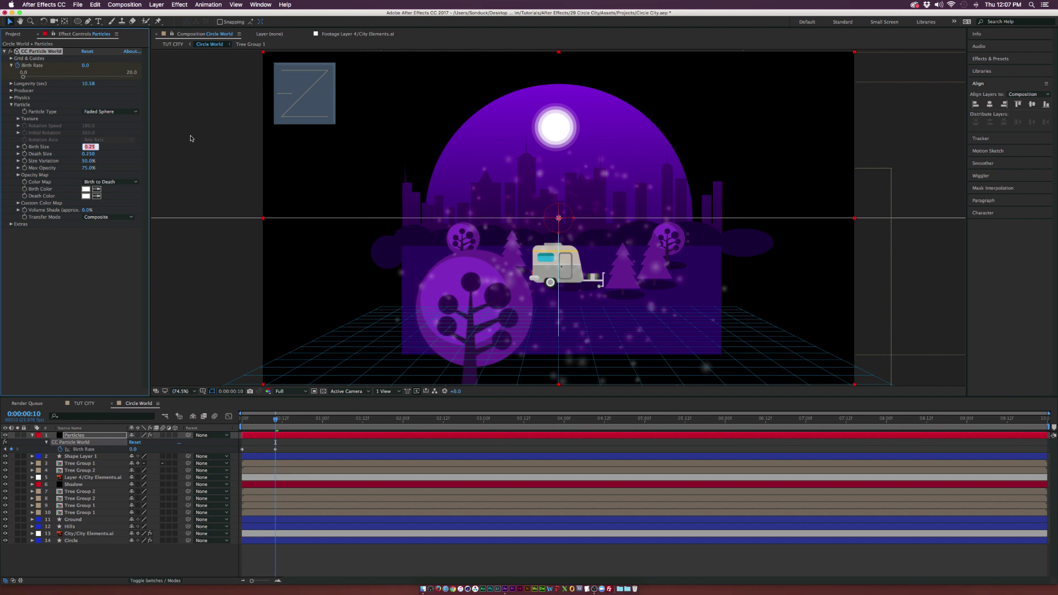
{"action": "type", "text": ".04"}
{"action": "key", "text": "Tab"}
{"action": "type", "text": ".04"}
{"action": "left_click", "coordinate": [61, 304]}
{"action": "left_click_drag", "start_coordinate": [86, 168], "coordinate": [211, 169]}
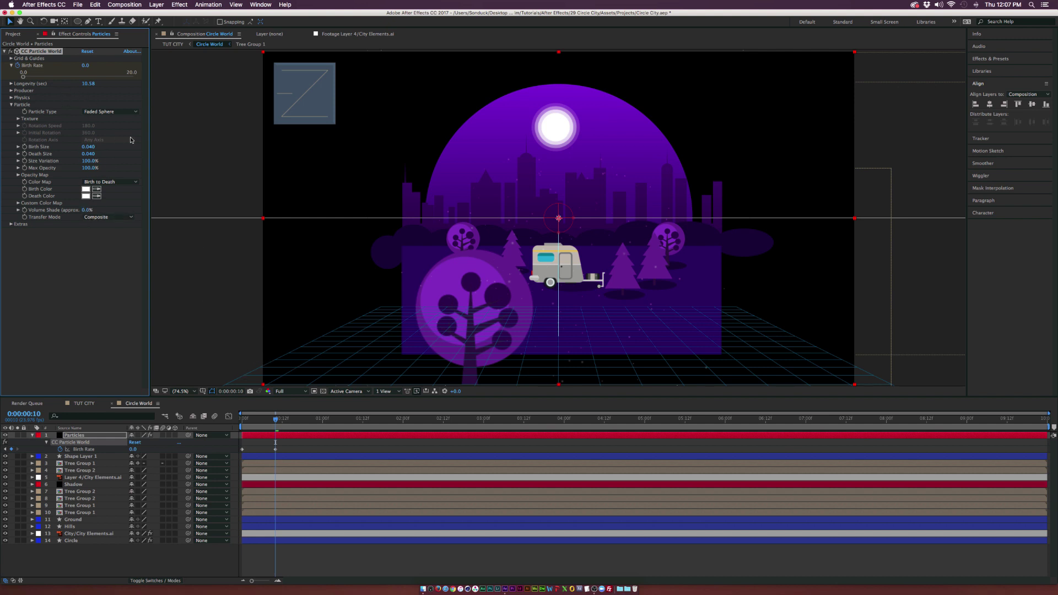
Set the particles' Velocity and Gravity to 0 in the physics settings and preview the result
{"action": "left_click", "coordinate": [11, 97]}
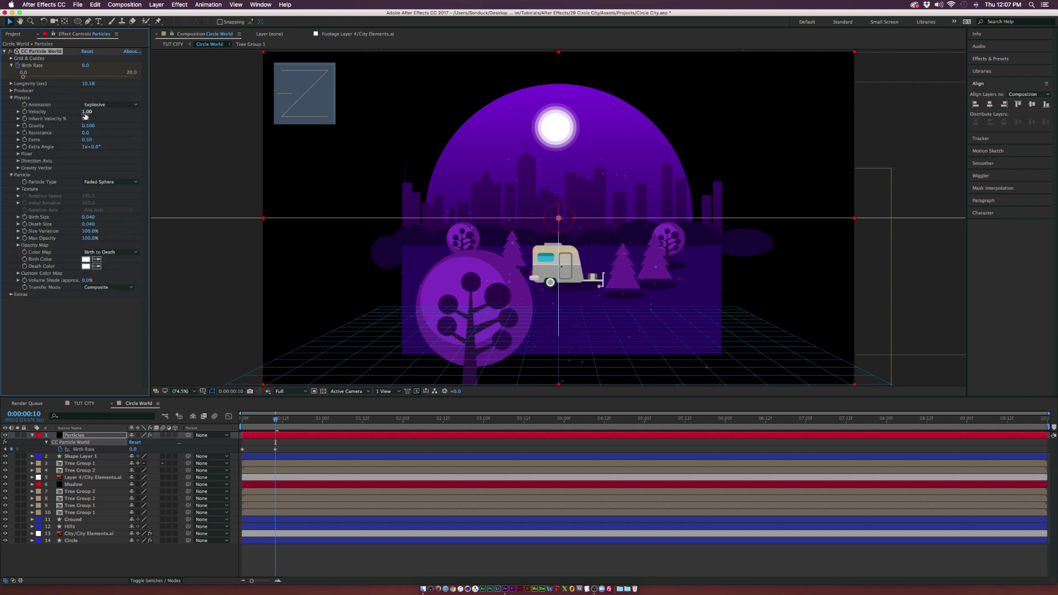
{"action": "left_click", "coordinate": [87, 112]}
{"action": "type", "text": "0"}
{"action": "key", "text": "Return"}
{"action": "left_click", "coordinate": [91, 126]}
{"action": "type", "text": "0"}
{"action": "key", "text": "Return"}
{"action": "key", "text": "space"}
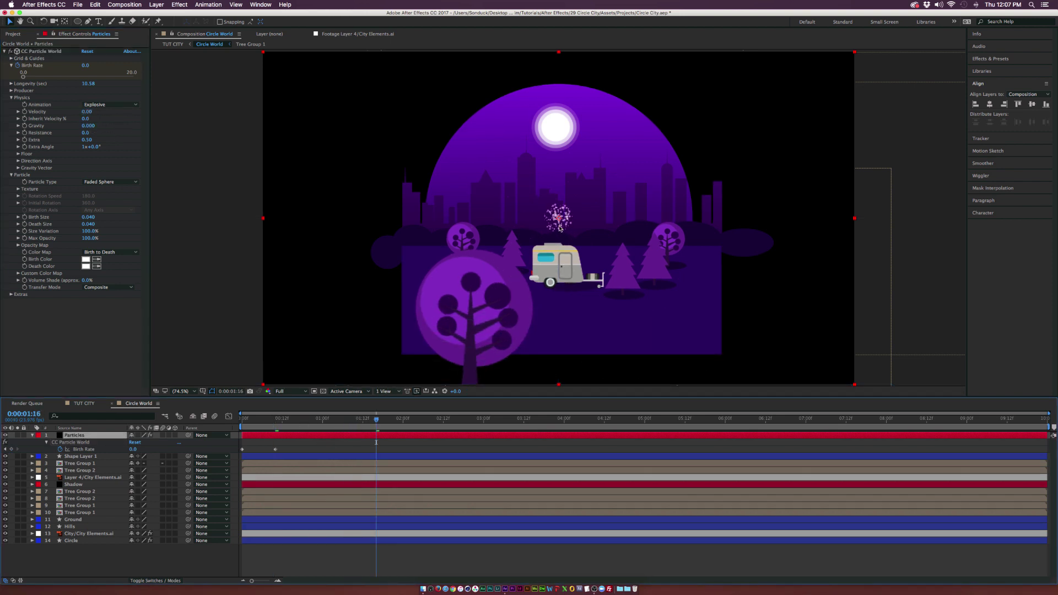
Shift the Particles layer earlier than the composition start and extend its out point to the composition's end
{"action": "scroll", "coordinate": [559, 227], "scroll_direction": "up", "scroll_amount": 5}
{"action": "left_click_drag", "start_coordinate": [356, 435], "coordinate": [202, 436]}
{"action": "left_click_drag", "start_coordinate": [319, 436], "coordinate": [253, 436]}
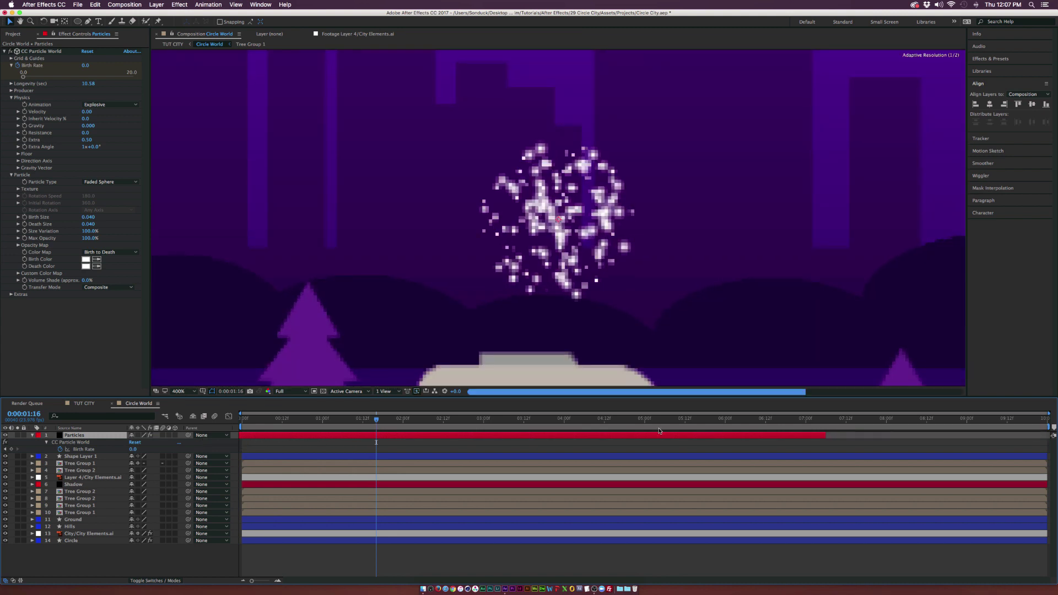
{"action": "left_click_drag", "start_coordinate": [825, 437], "coordinate": [1048, 437]}
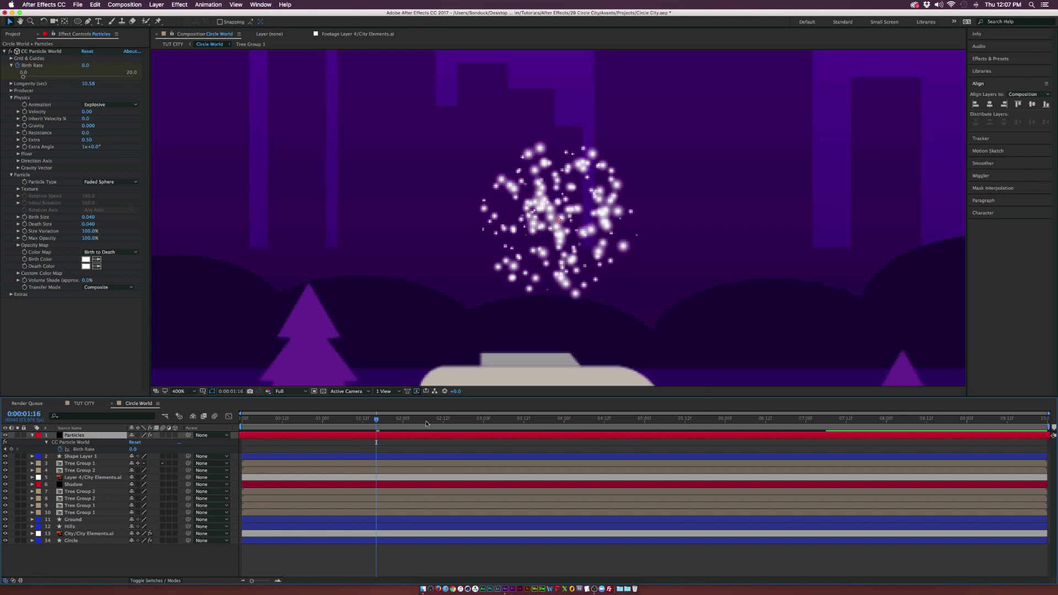
{"action": "scroll", "coordinate": [440, 230], "scroll_direction": "down", "scroll_amount": 2}
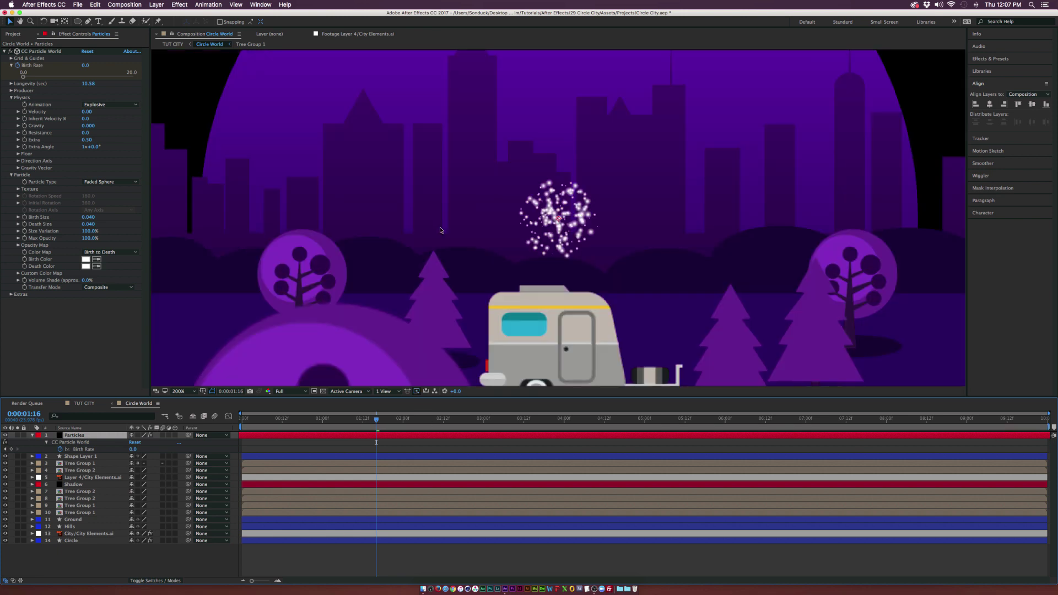
Spread the particles across the whole frame with a producer Radius Y of 0.895 and Radius X of about 0.5
{"action": "left_click", "coordinate": [10, 89]}
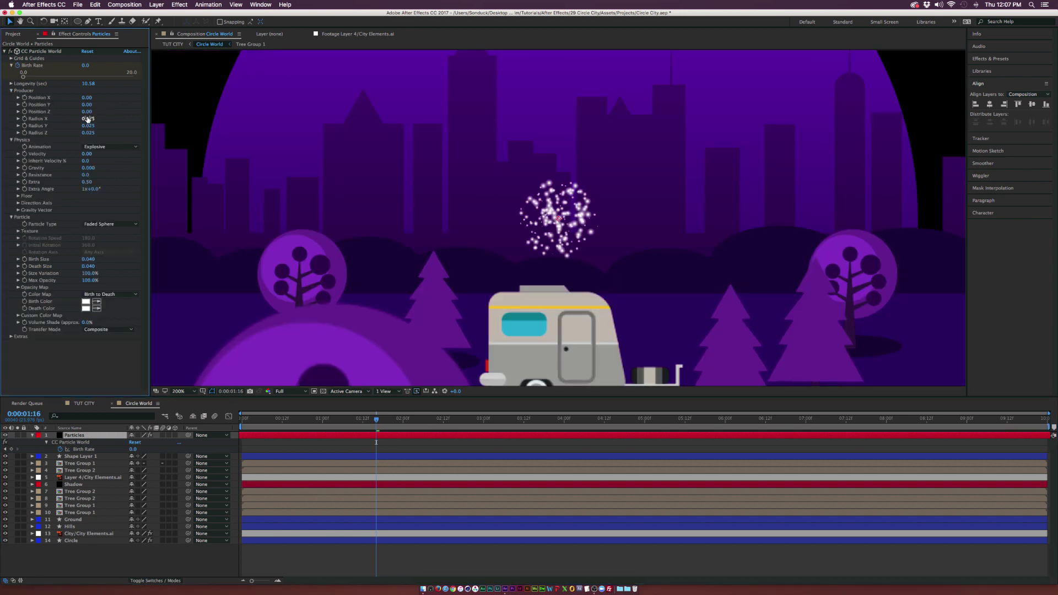
{"action": "left_click_drag", "start_coordinate": [86, 105], "coordinate": [128, 108]}
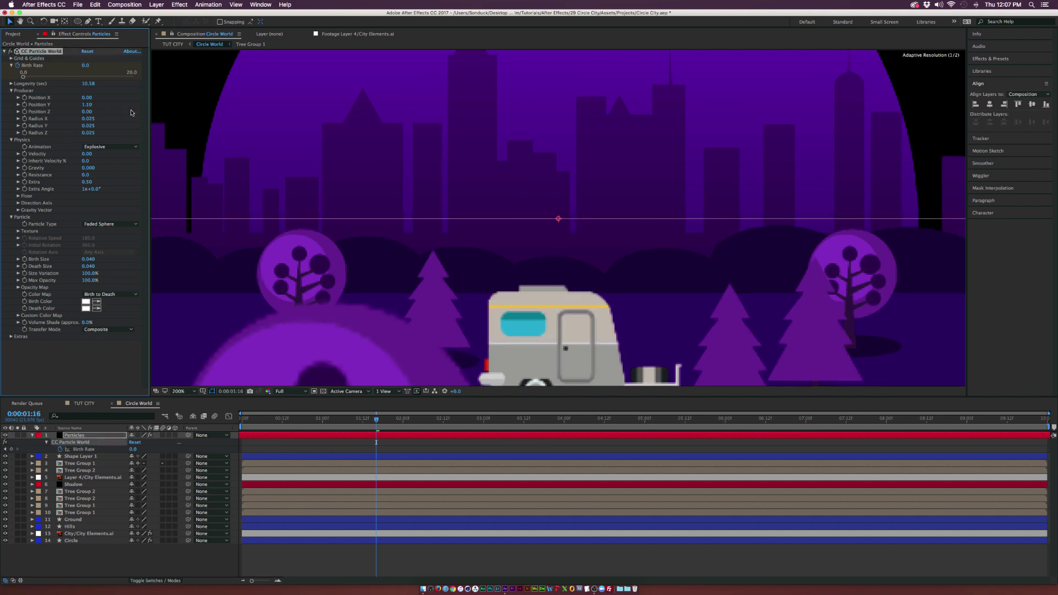
{"action": "key", "text": "super+z"}
{"action": "left_click_drag", "start_coordinate": [110, 129], "coordinate": [129, 130]}
{"action": "scroll", "coordinate": [362, 198], "scroll_direction": "down", "scroll_amount": 2}
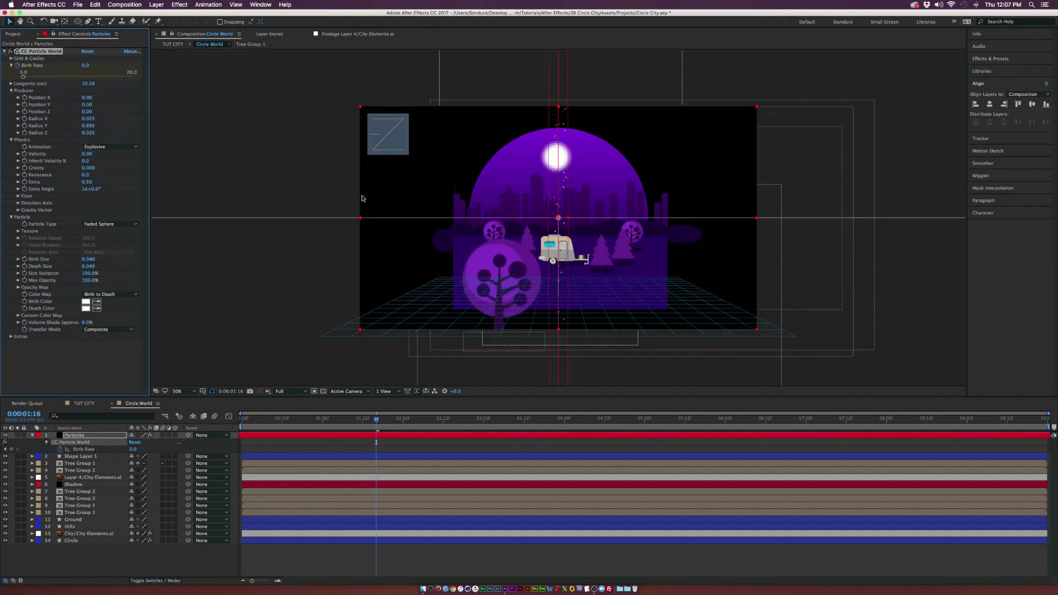
{"action": "key", "text": "period"}
{"action": "key", "text": "period"}
{"action": "key", "text": "period"}
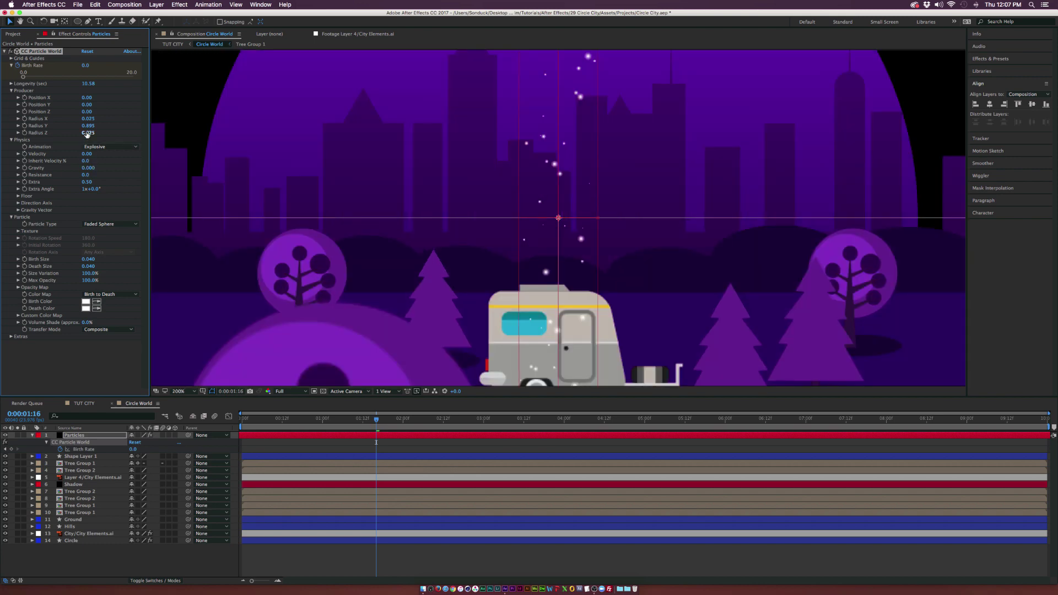
{"action": "left_click_drag", "start_coordinate": [87, 122], "coordinate": [494, 130]}
{"action": "key", "text": "comma"}
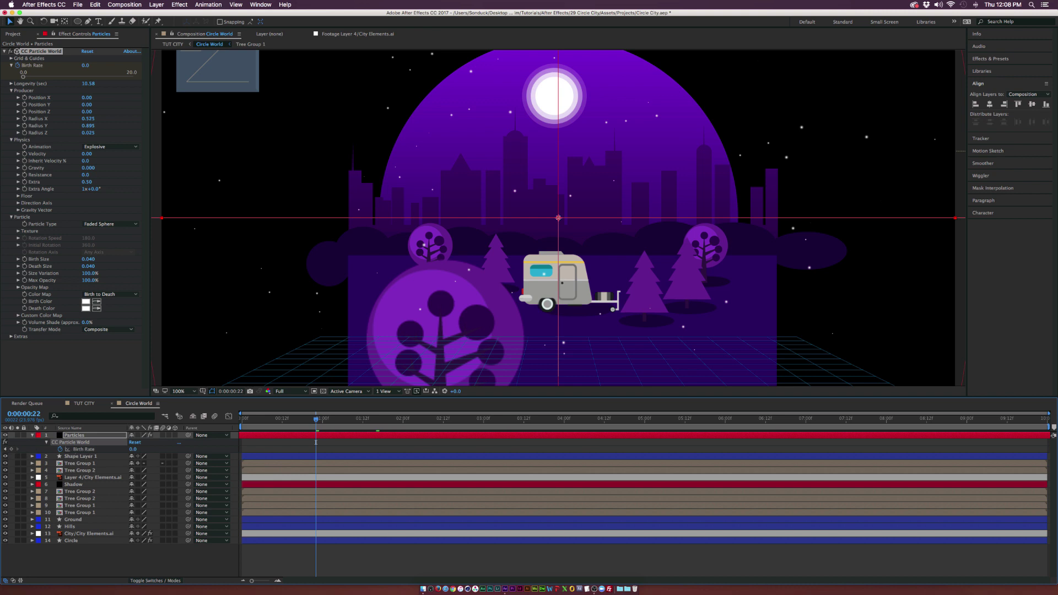
Raise the Birth Rate at the Particles layer's first keyframe to add more stars, and return to about 0:00:01:22
{"action": "left_click", "coordinate": [5, 450]}
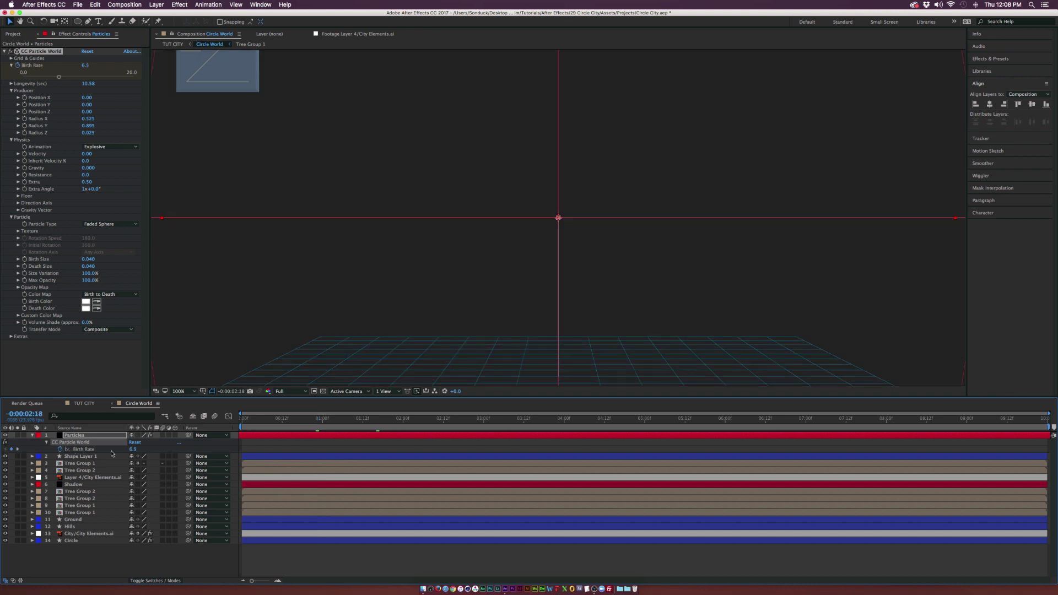
{"action": "left_click_drag", "start_coordinate": [133, 449], "coordinate": [180, 451]}
{"action": "left_click", "coordinate": [394, 422]}
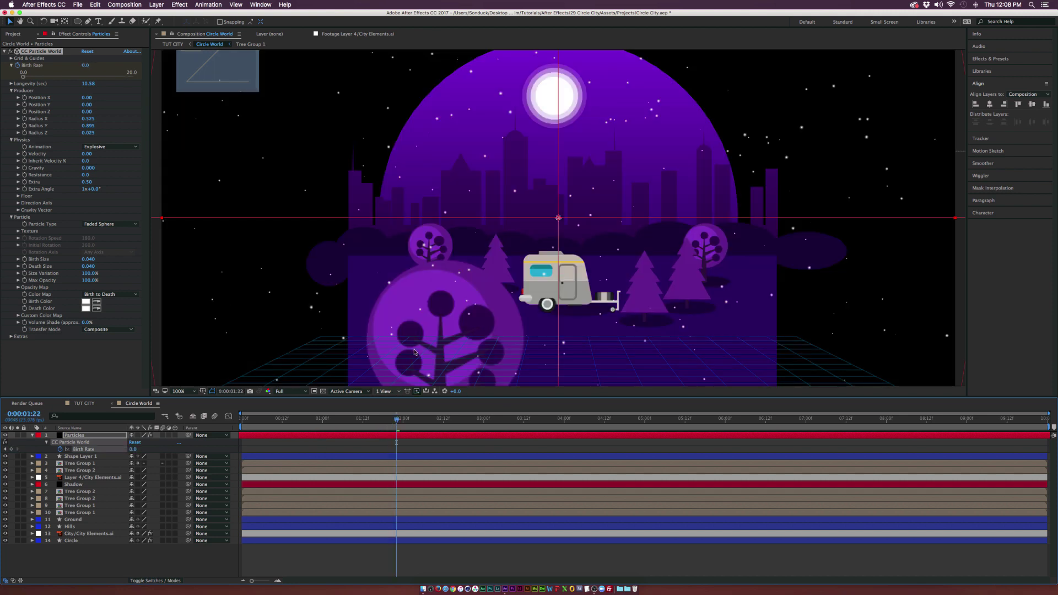
Place the Particles layer between the city and Circle layers, show the blending mode column, and open the TUT CITY composition
{"action": "left_click_drag", "start_coordinate": [80, 437], "coordinate": [88, 539]}
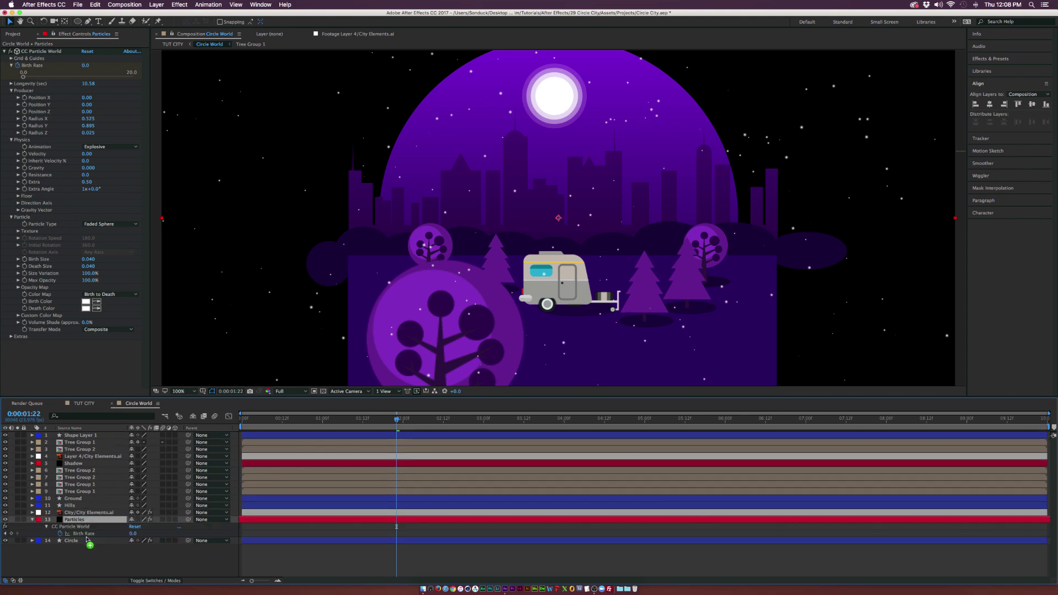
{"action": "left_click", "coordinate": [173, 581]}
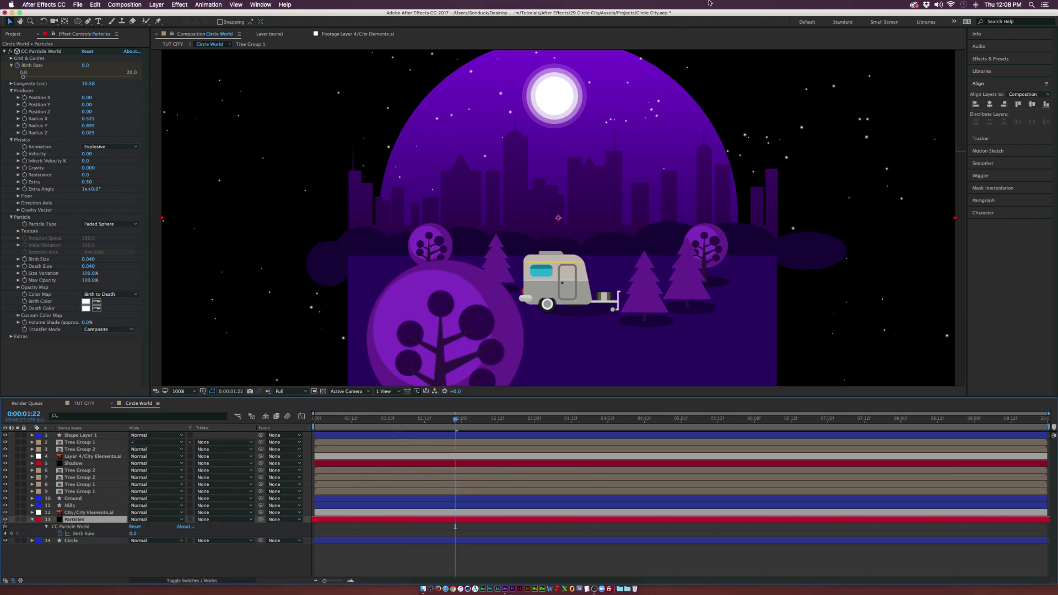
{"action": "left_click", "coordinate": [85, 408]}
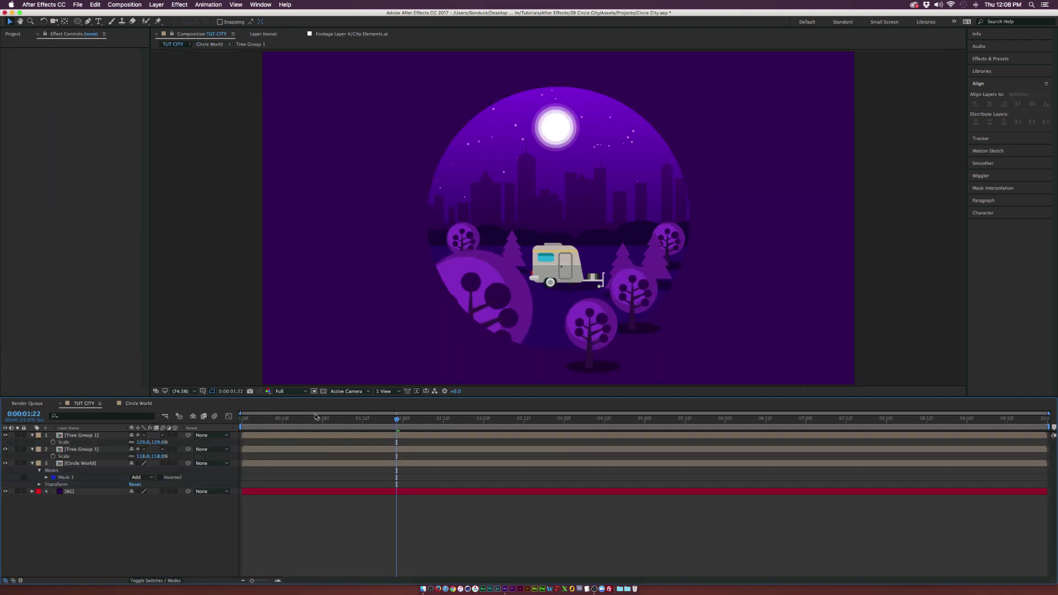
Increase the particles' producer Radius X in the Circle World composition, and collapse the expanded layer properties there
{"action": "left_click", "coordinate": [137, 405]}
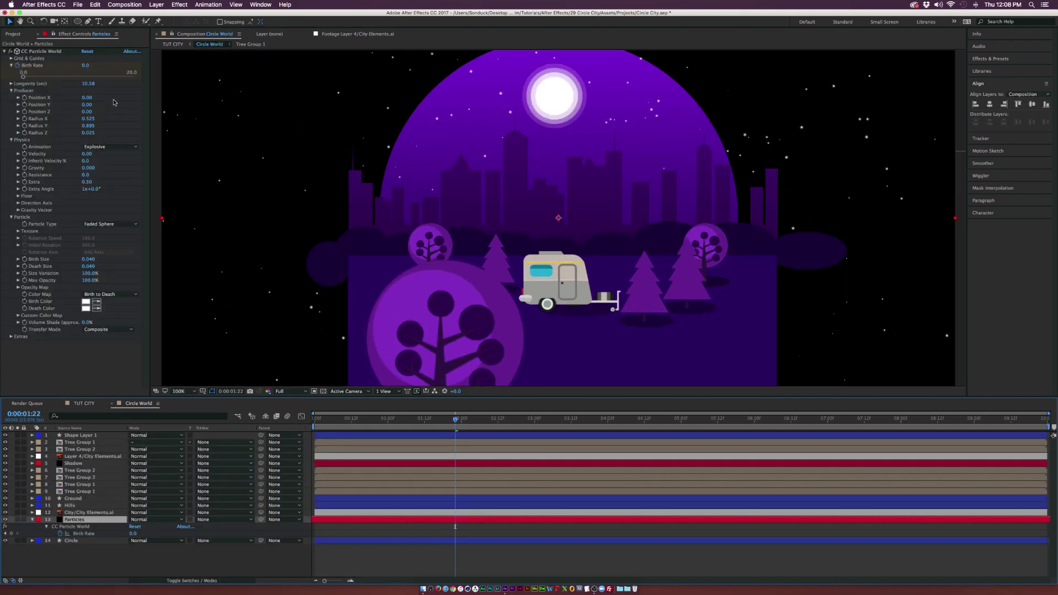
{"action": "left_click_drag", "start_coordinate": [88, 119], "coordinate": [105, 120]}
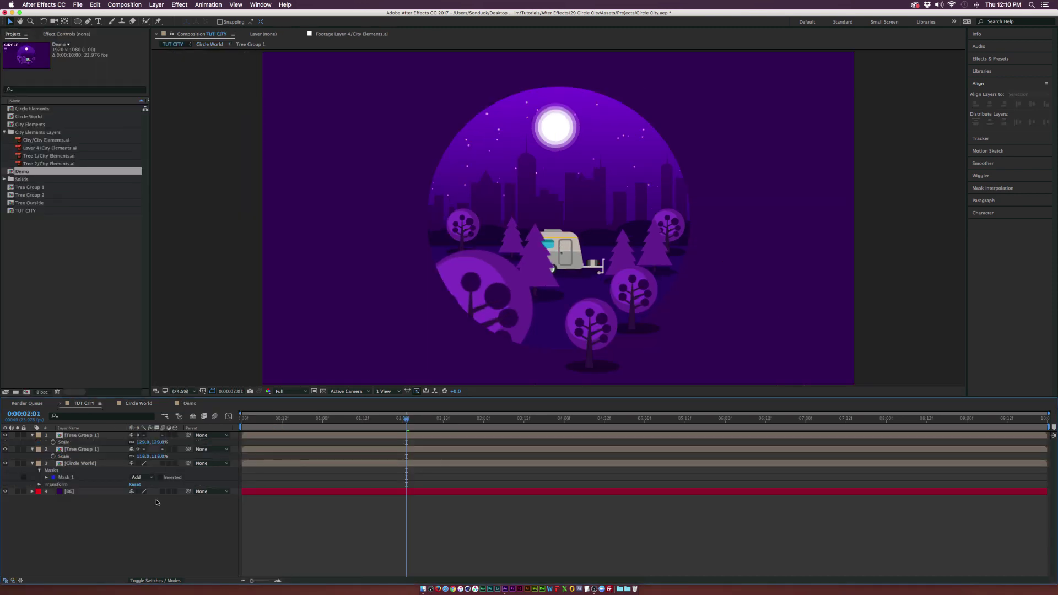
{"action": "left_click", "coordinate": [138, 407]}
{"action": "left_click", "coordinate": [91, 406]}
{"action": "left_click", "coordinate": [133, 408]}
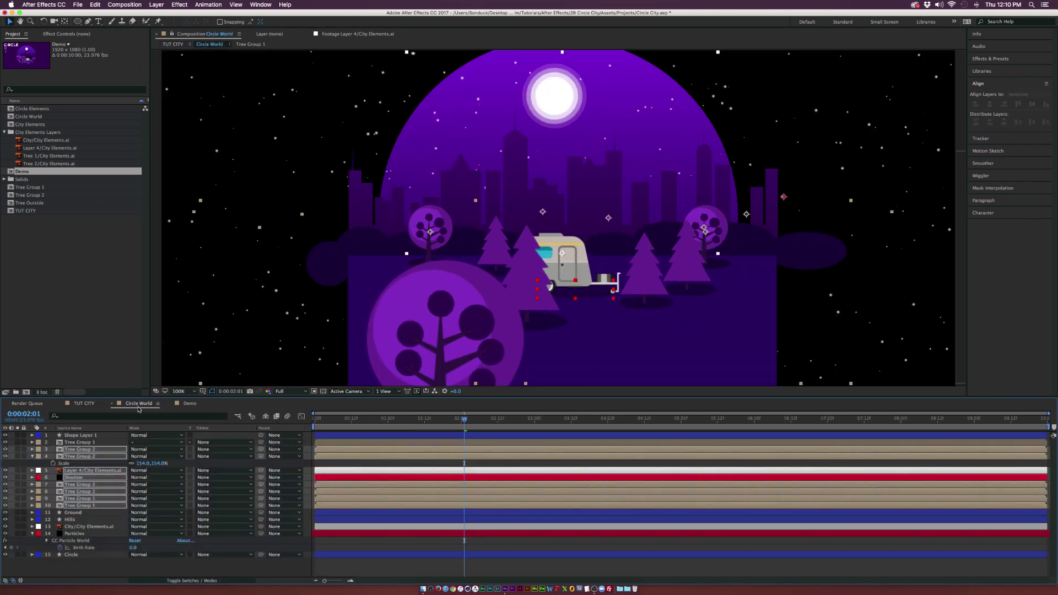
{"action": "key", "text": "u"}
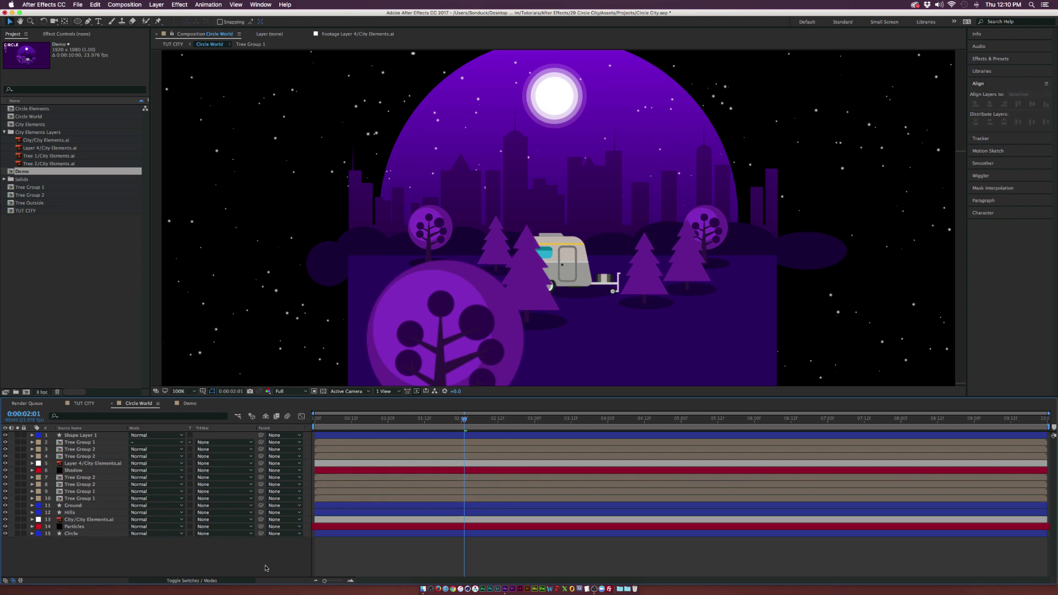
Rename Shape Layer 1 in Circle World as Moon
{"action": "scroll", "coordinate": [456, 228], "scroll_direction": "up", "scroll_amount": 1}
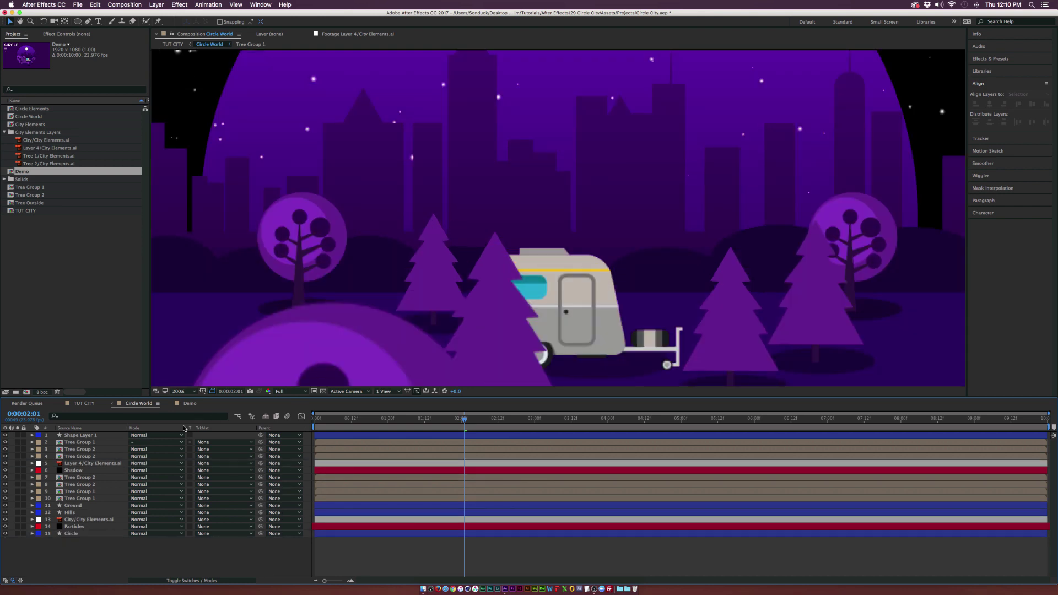
{"action": "left_click", "coordinate": [83, 435]}
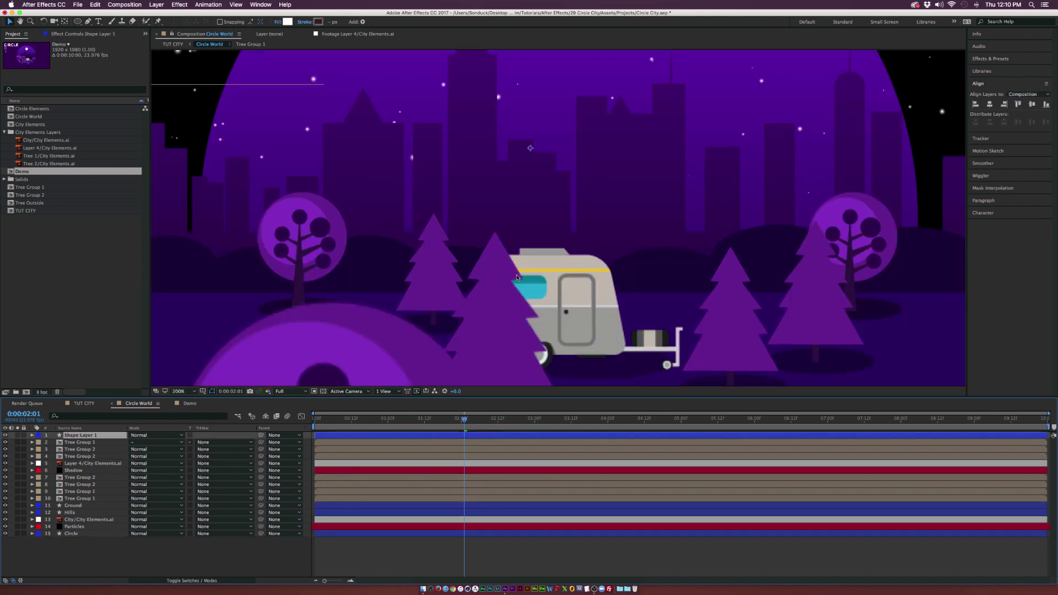
{"action": "key", "text": "comma"}
{"action": "key", "text": "Return"}
{"action": "type", "text": "Moon"}
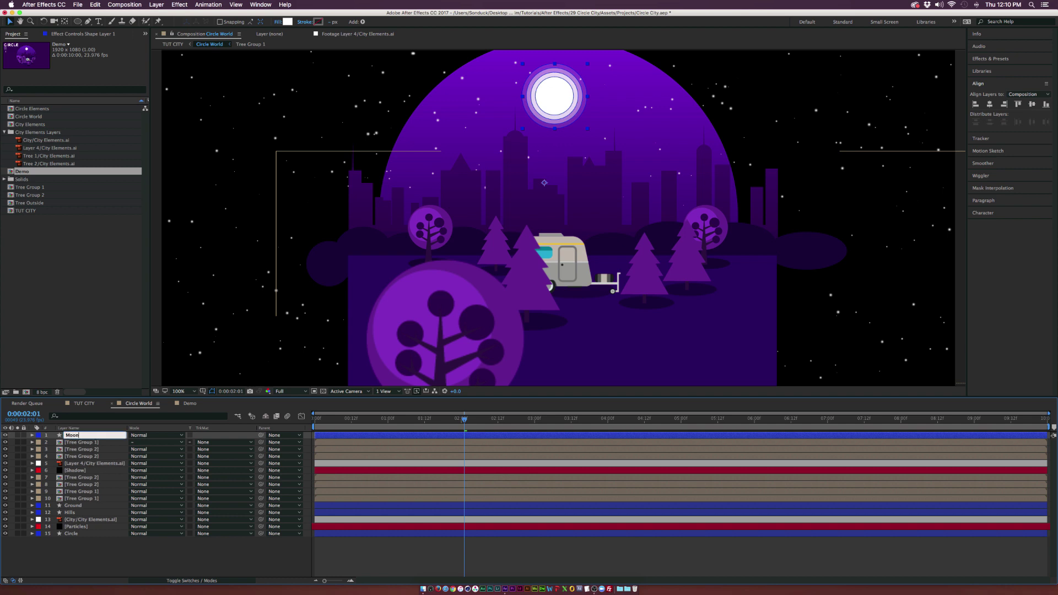
{"action": "key", "text": "Return"}
Keyframe the Moon's Position to rise from a lower point at the composition start to its existing spot at 0:00:05:01, and preview it
{"action": "key", "text": "Home"}
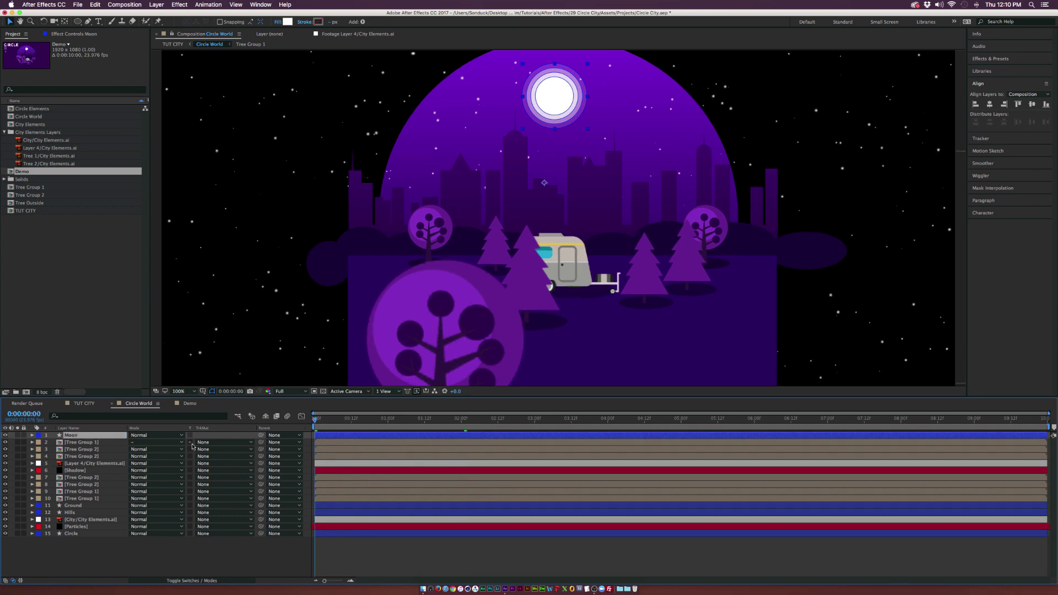
{"action": "key", "text": "p"}
{"action": "left_click", "coordinate": [53, 443]}
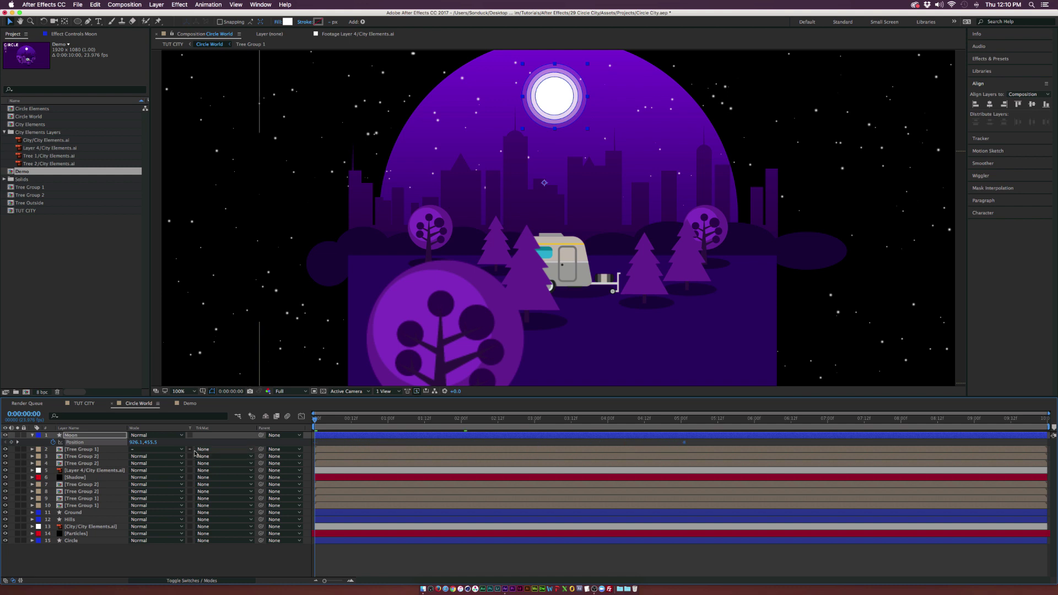
{"action": "left_click_drag", "start_coordinate": [150, 443], "coordinate": [201, 445]}
{"action": "left_click", "coordinate": [267, 563]}
{"action": "key", "text": "space"}
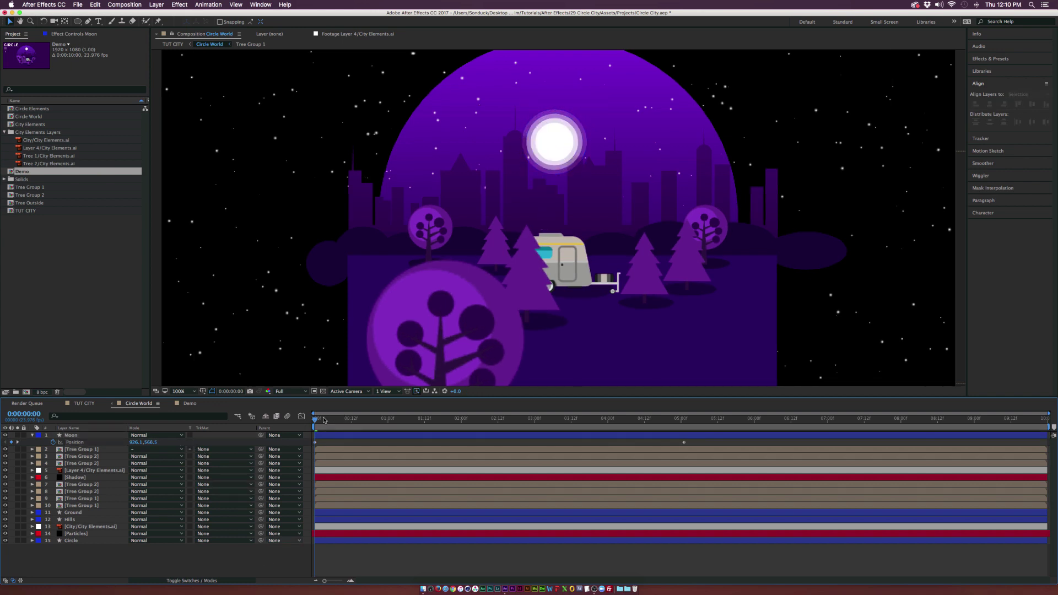
Move the Moon layer between the city and Particles layers, and check its rise behind the skyline
{"action": "left_click", "coordinate": [83, 436]}
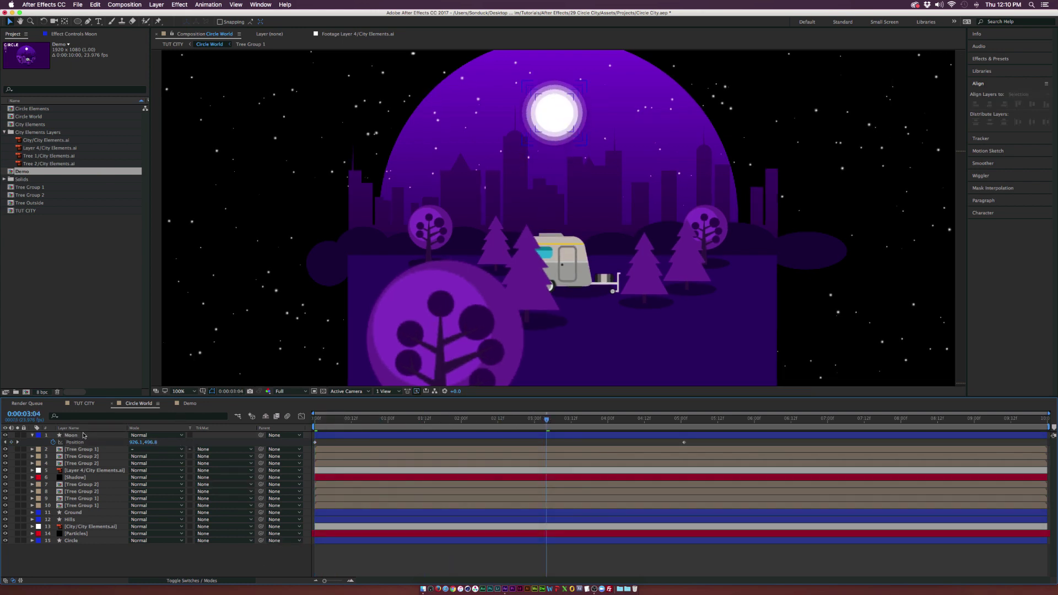
{"action": "left_click_drag", "start_coordinate": [70, 437], "coordinate": [92, 528]}
{"action": "left_click_drag", "start_coordinate": [361, 423], "coordinate": [677, 430]}
{"action": "left_click", "coordinate": [168, 554]}
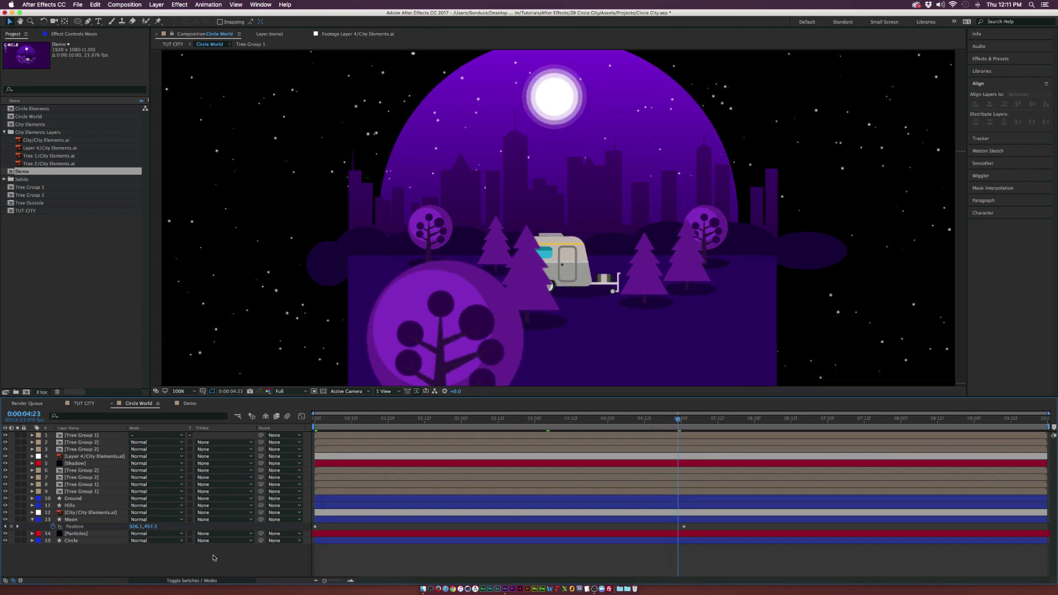
Animate the Particles layer's Rotation from 0° at the composition start to 32° at 0:00:05:01, and preview the turning stars
{"action": "left_click", "coordinate": [72, 541]}
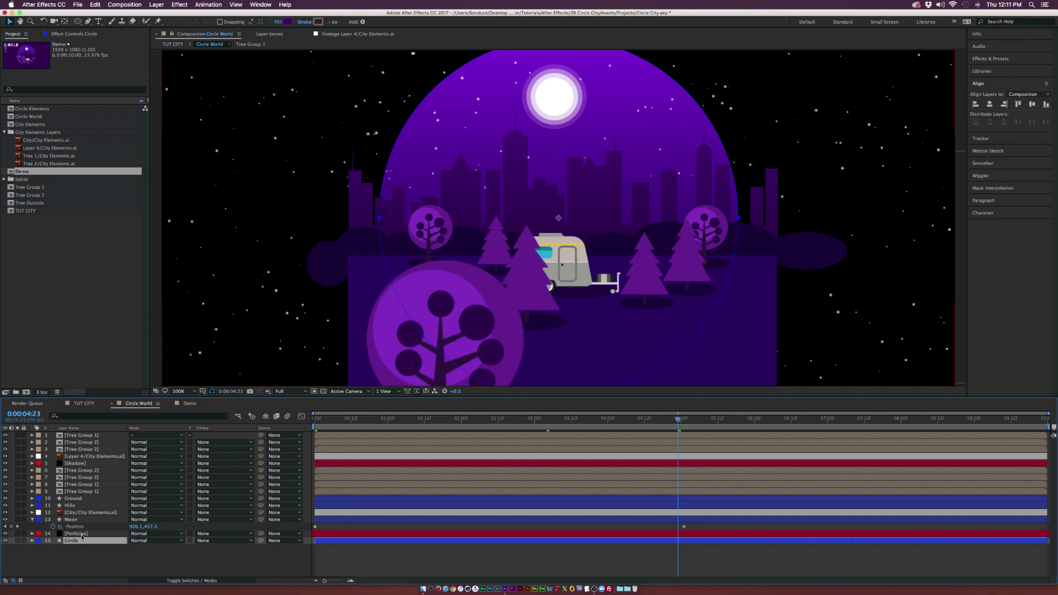
{"action": "key", "text": "Home"}
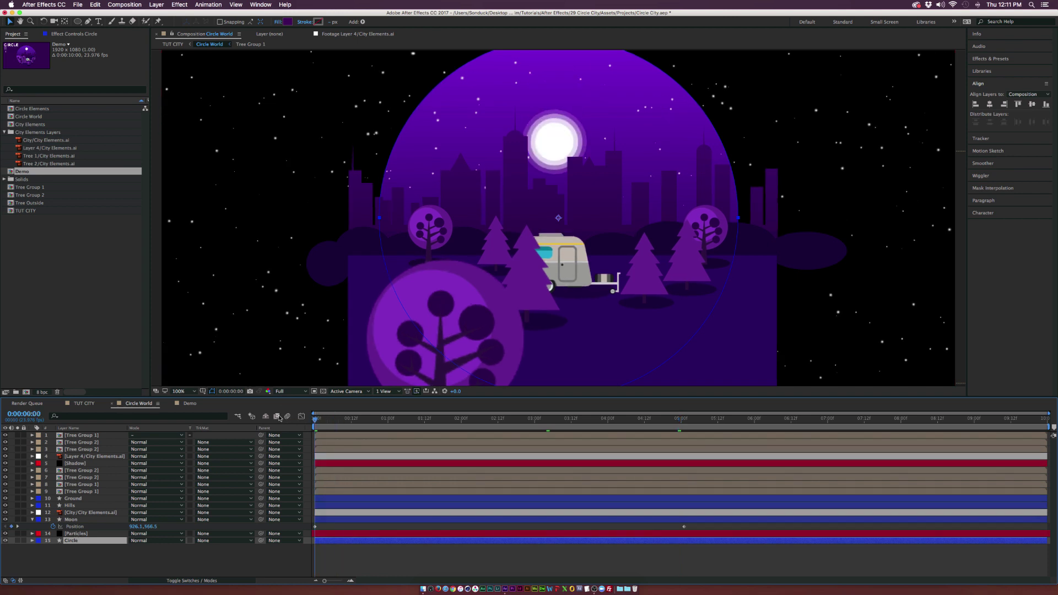
{"action": "key", "text": "r"}
{"action": "left_click", "coordinate": [77, 534]}
{"action": "key", "text": "r"}
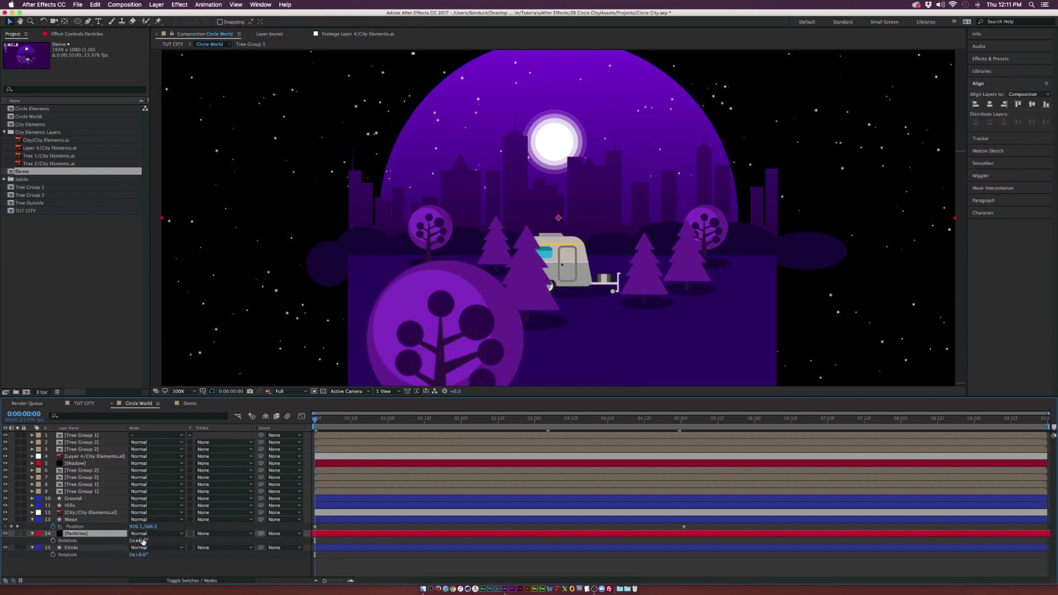
{"action": "left_click", "coordinate": [54, 541]}
{"action": "left_click_drag", "start_coordinate": [674, 420], "coordinate": [683, 423]}
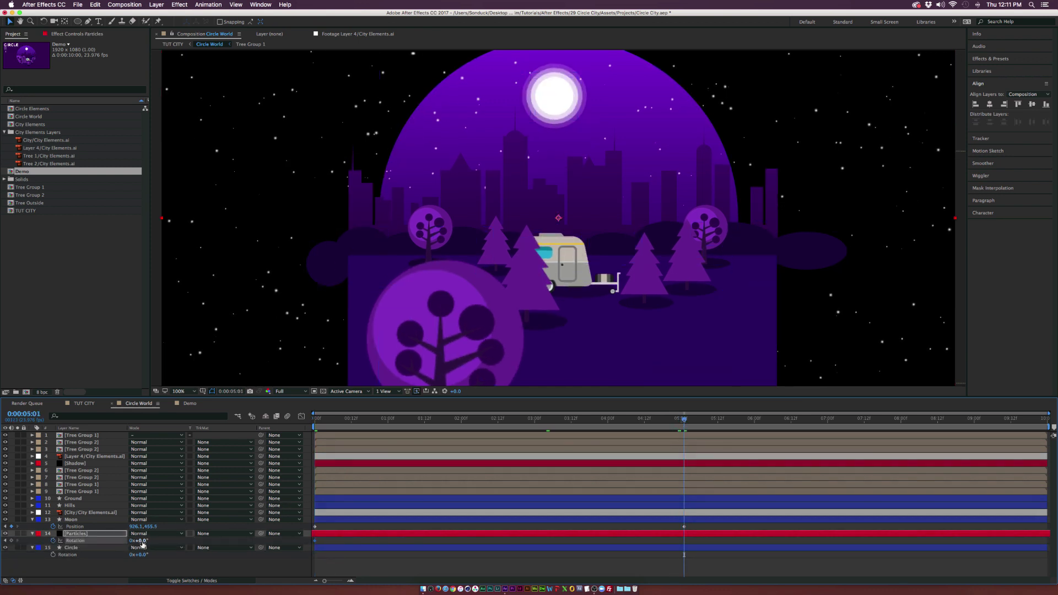
{"action": "left_click_drag", "start_coordinate": [148, 540], "coordinate": [155, 542]}
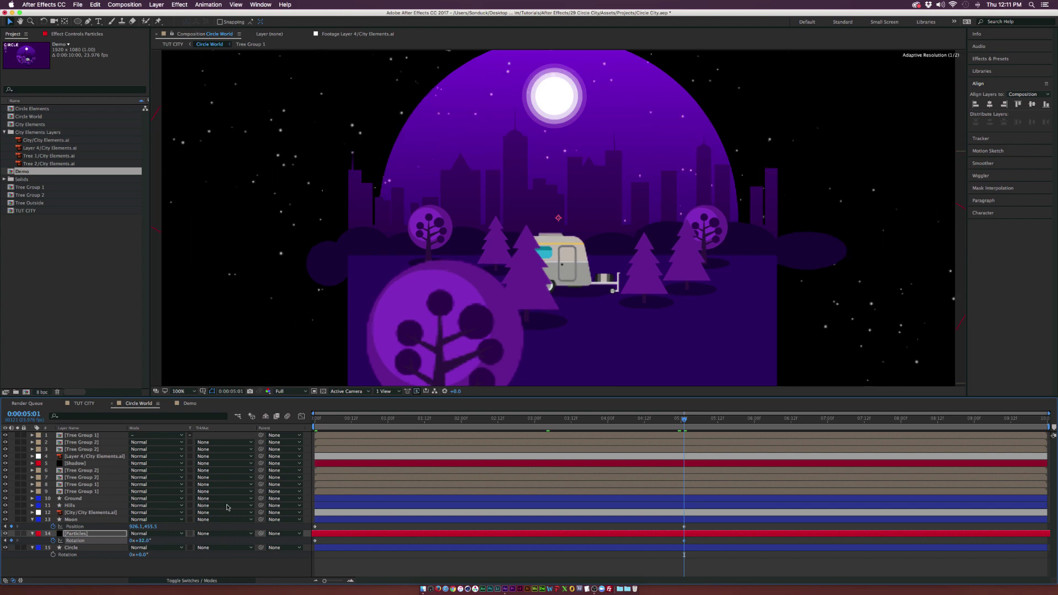
{"action": "left_click_drag", "start_coordinate": [327, 422], "coordinate": [585, 433]}
{"action": "key", "text": "space"}
Set the Moon's X position at the composition start to about 837 for a diagonal rise, and scrub through the movement
{"action": "key", "text": "Home"}
{"action": "left_click", "coordinate": [118, 520]}
{"action": "left_click_drag", "start_coordinate": [131, 528], "coordinate": [98, 527]}
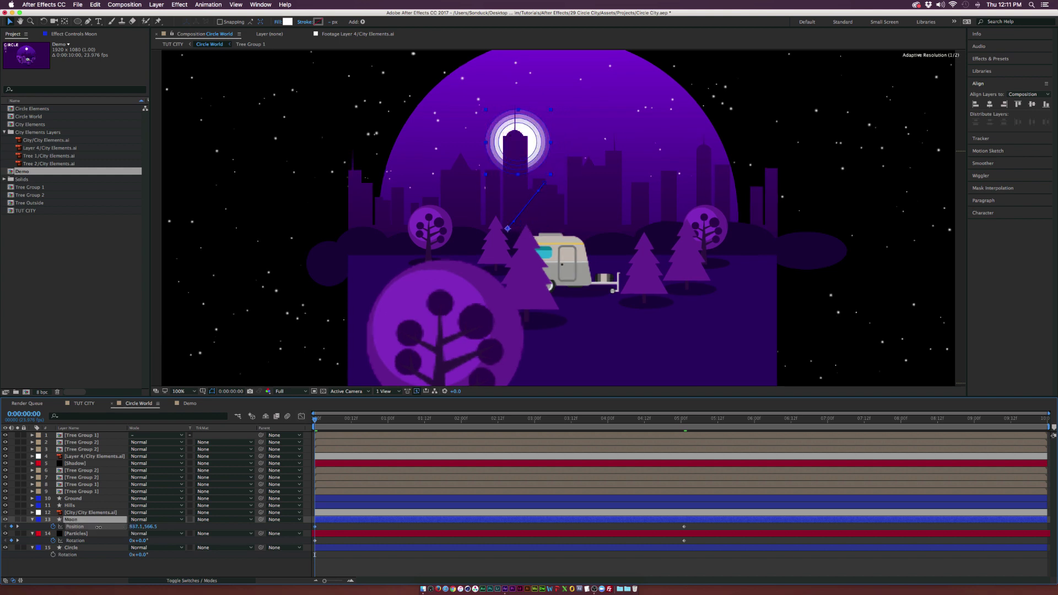
{"action": "left_click_drag", "start_coordinate": [315, 419], "coordinate": [691, 446]}
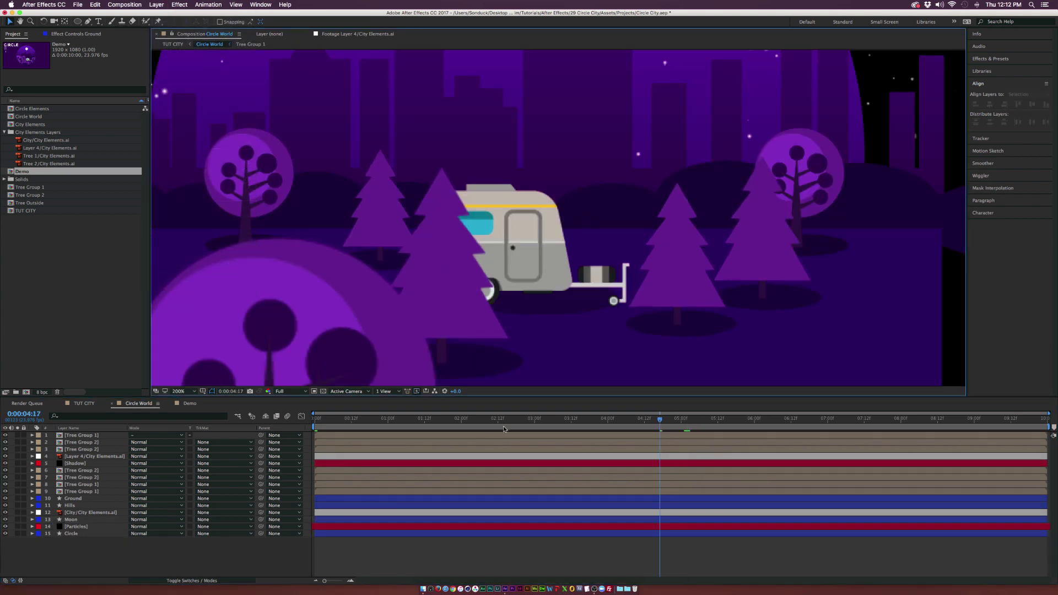
Draw a closed, jagged flame shape with the Pen tool just above the barrel on the camper's hitch
{"action": "left_click", "coordinate": [88, 22]}
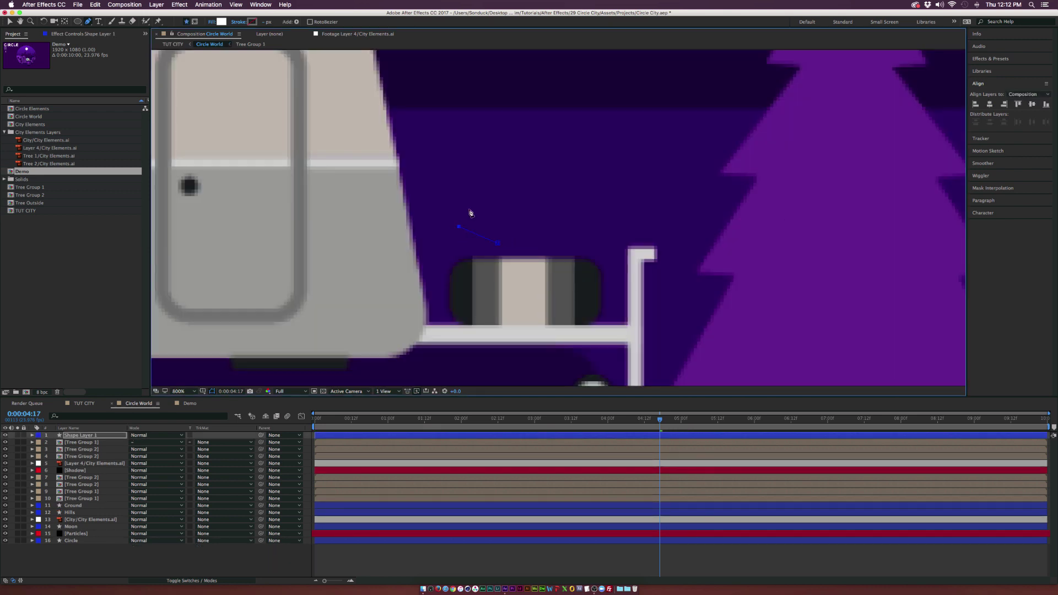
{"action": "left_click", "coordinate": [505, 196]}
{"action": "left_click", "coordinate": [514, 155]}
{"action": "left_click", "coordinate": [591, 226]}
{"action": "left_click", "coordinate": [497, 243]}
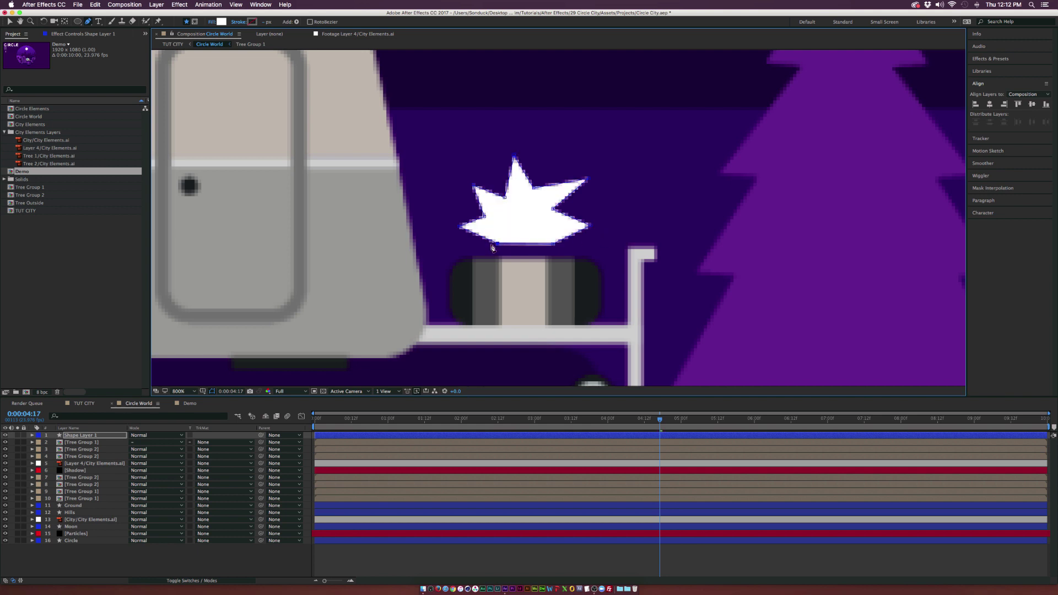
Change the flame shape's fill color to orange-red
{"action": "left_click", "coordinate": [216, 22]}
{"action": "left_click_drag", "start_coordinate": [123, 162], "coordinate": [123, 163]}
{"action": "left_click_drag", "start_coordinate": [85, 67], "coordinate": [113, 64]}
{"action": "left_click", "coordinate": [188, 65]}
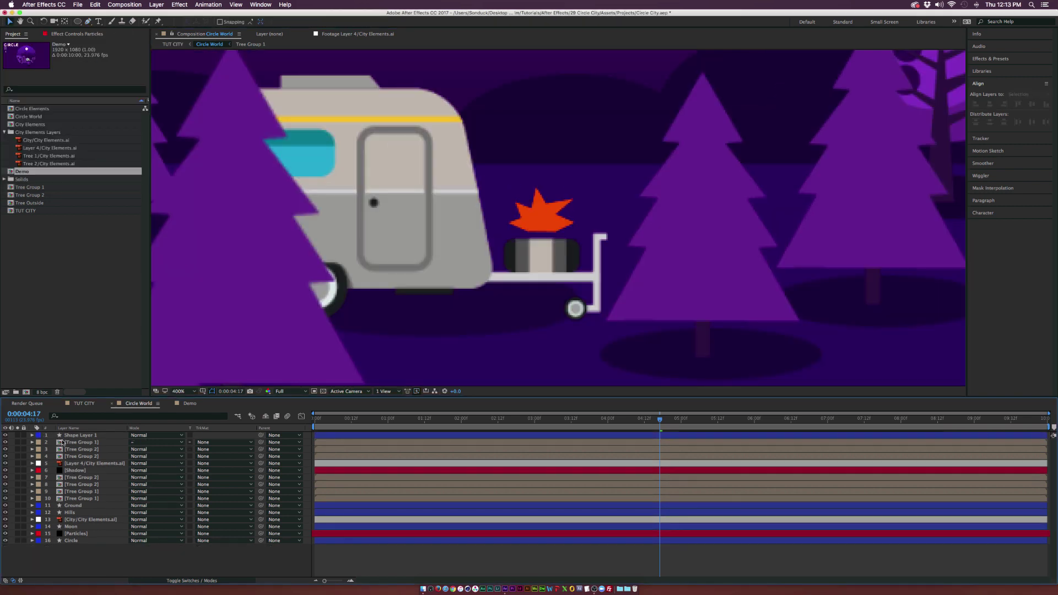
Duplicate Shape 1 inside the contents of the flame's shape layer
{"action": "left_click", "coordinate": [60, 435]}
{"action": "left_click", "coordinate": [32, 435]}
{"action": "left_click", "coordinate": [39, 443]}
{"action": "left_click", "coordinate": [49, 451]}
{"action": "key", "text": "super+d"}
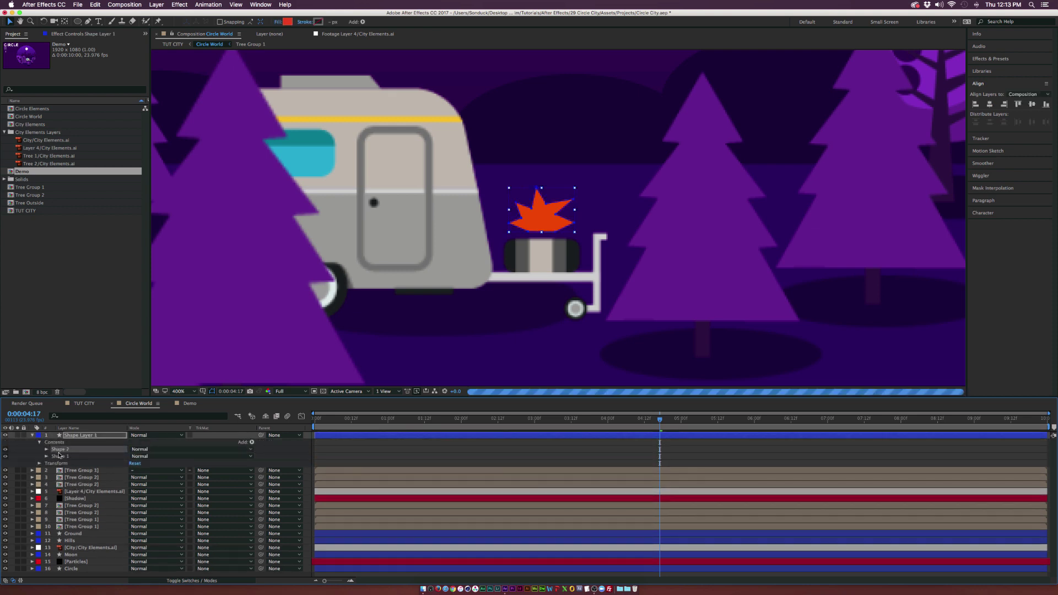
Scale the duplicated flame, Shape 2, to 83% and position it inside the base of the original flame
{"action": "left_click", "coordinate": [47, 456]}
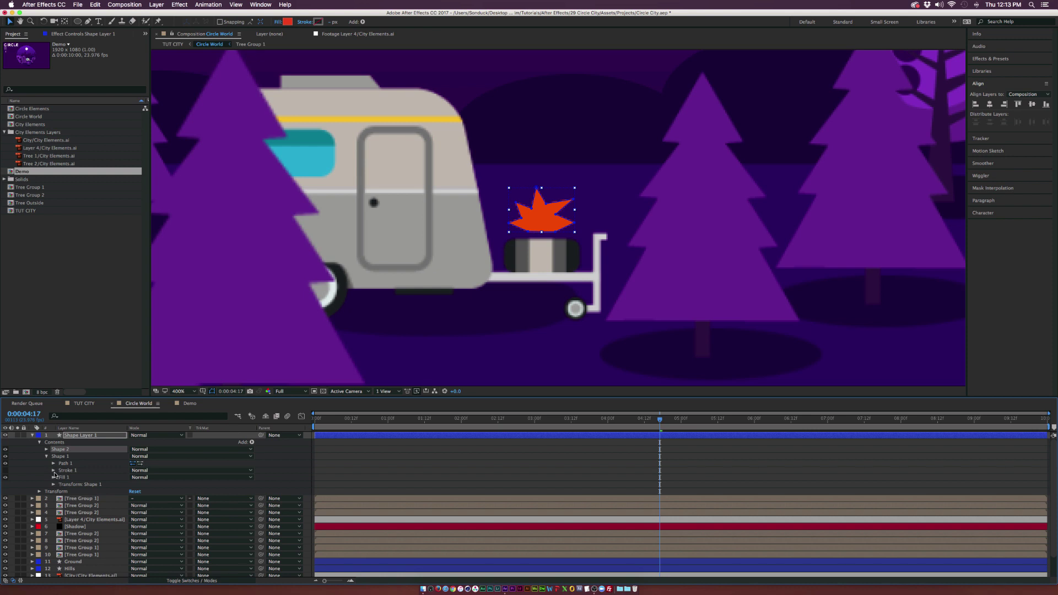
{"action": "left_click", "coordinate": [46, 456]}
{"action": "left_click", "coordinate": [46, 449]}
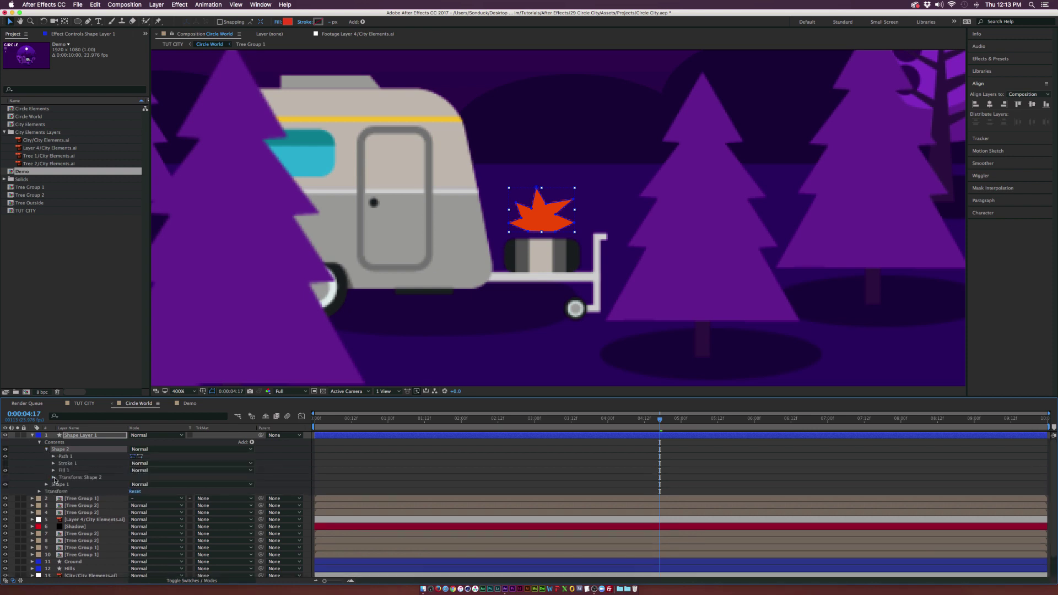
{"action": "left_click", "coordinate": [54, 478]}
{"action": "left_click_drag", "start_coordinate": [142, 498], "coordinate": [580, 186]}
{"action": "left_click_drag", "start_coordinate": [510, 193], "coordinate": [540, 229]}
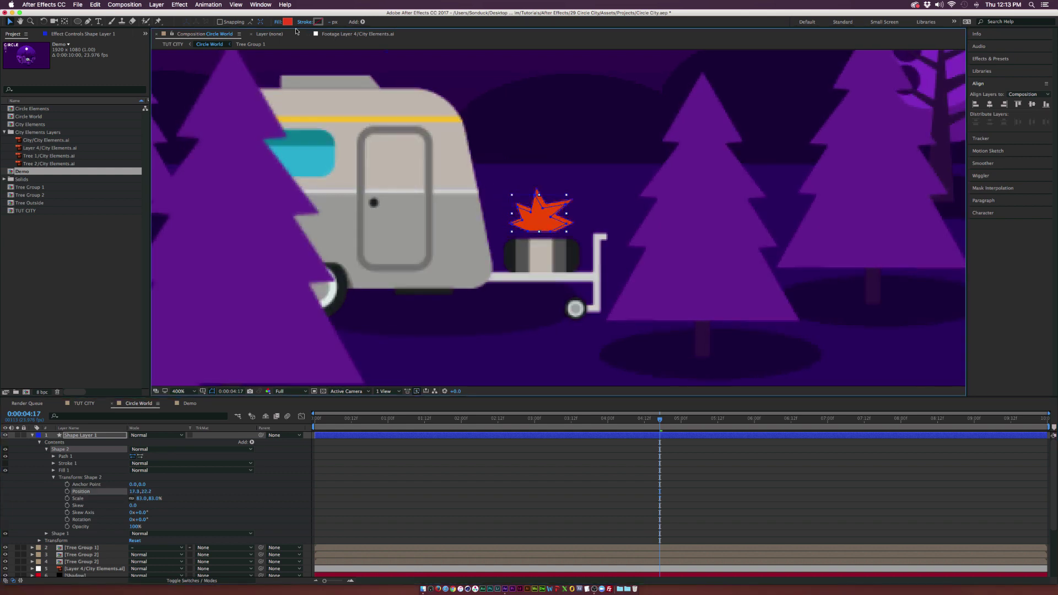
Change the fill color of the smaller inner flame to red
{"action": "left_click", "coordinate": [287, 22]}
{"action": "left_click_drag", "start_coordinate": [122, 169], "coordinate": [122, 169]}
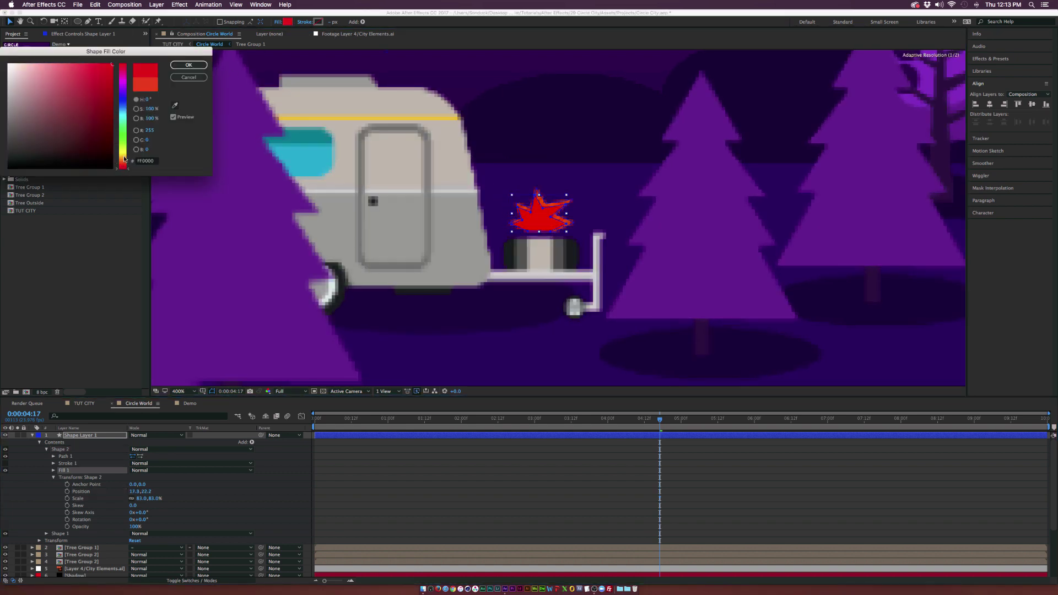
{"action": "left_click", "coordinate": [188, 64]}
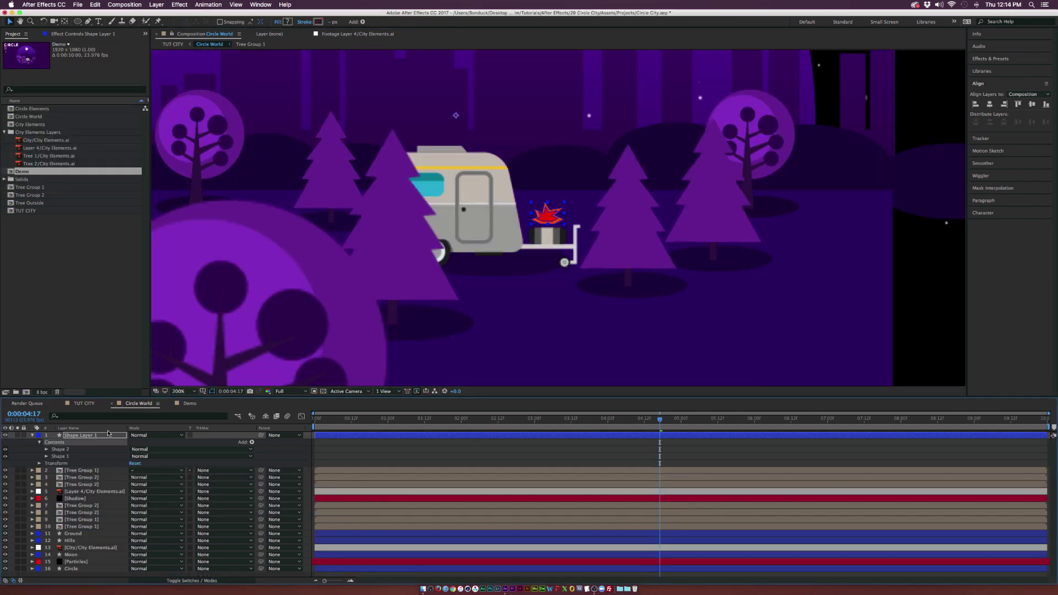
Add Wiggle Paths to the contents of the flame's shape layer
{"action": "left_click", "coordinate": [250, 443]}
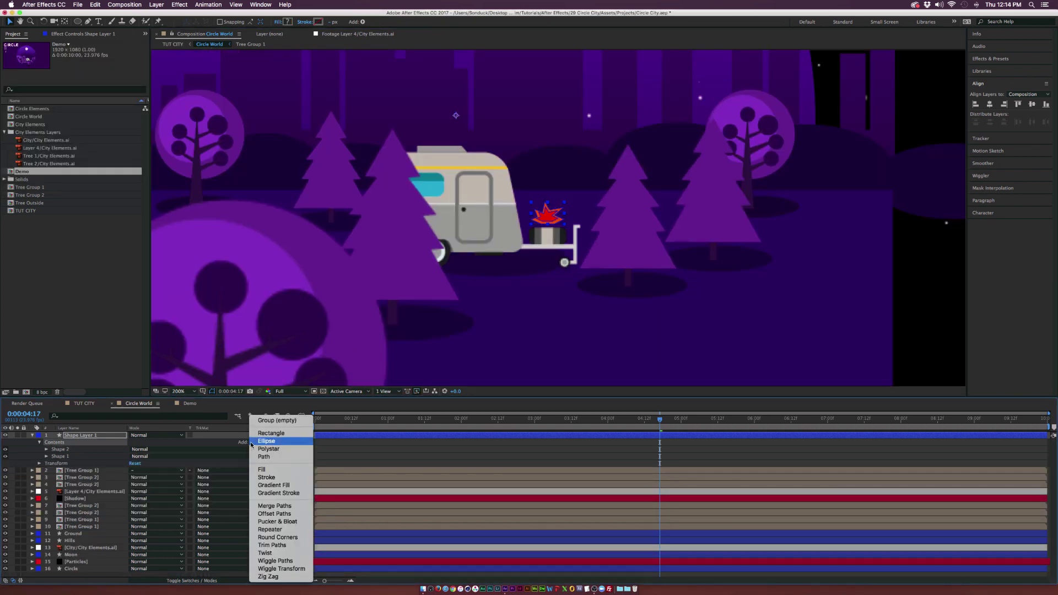
{"action": "left_click", "coordinate": [278, 561]}
{"action": "left_click", "coordinate": [286, 451]}
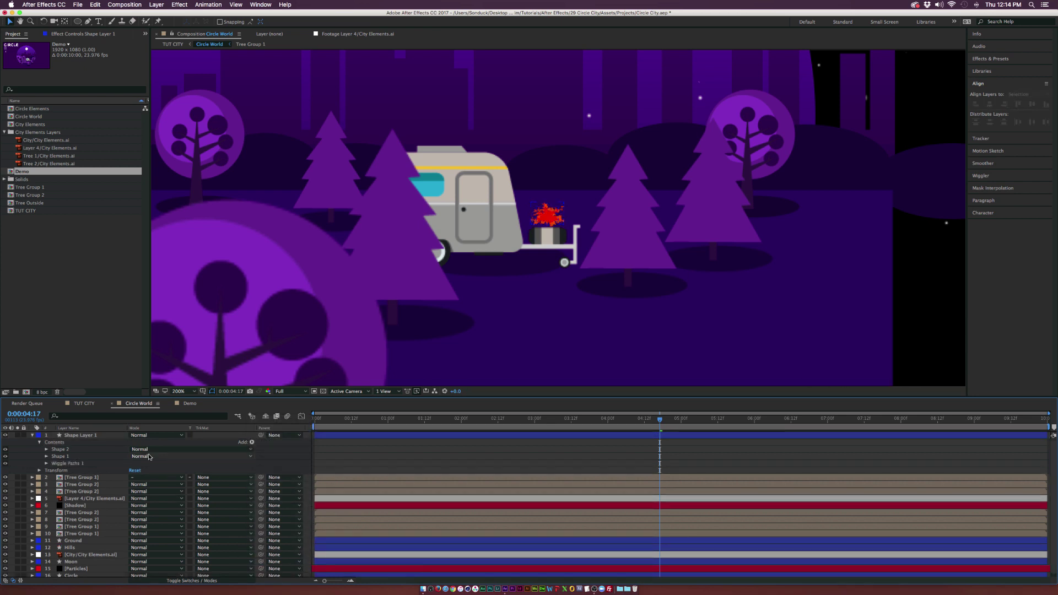
Set the Wiggle Paths Size and Detail to 2 each, and preview the flickering flame
{"action": "left_click", "coordinate": [46, 464]}
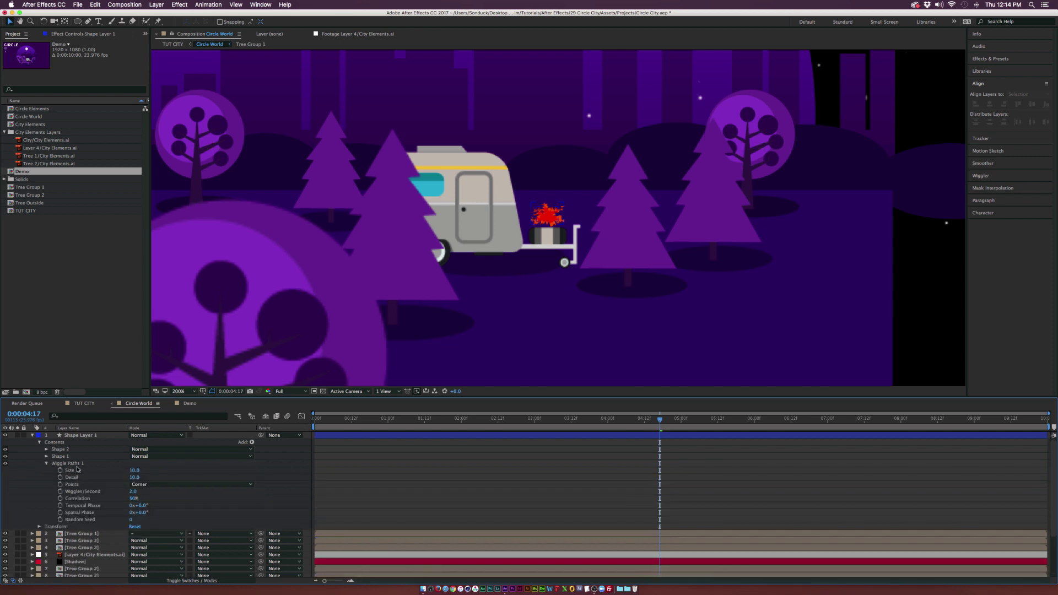
{"action": "left_click", "coordinate": [133, 470]}
{"action": "type", "text": "2"}
{"action": "left_click", "coordinate": [169, 472]}
{"action": "left_click", "coordinate": [138, 478]}
{"action": "type", "text": "2"}
{"action": "key", "text": "Return"}
{"action": "left_click_drag", "start_coordinate": [348, 425], "coordinate": [424, 422]}
{"action": "key", "text": "space"}
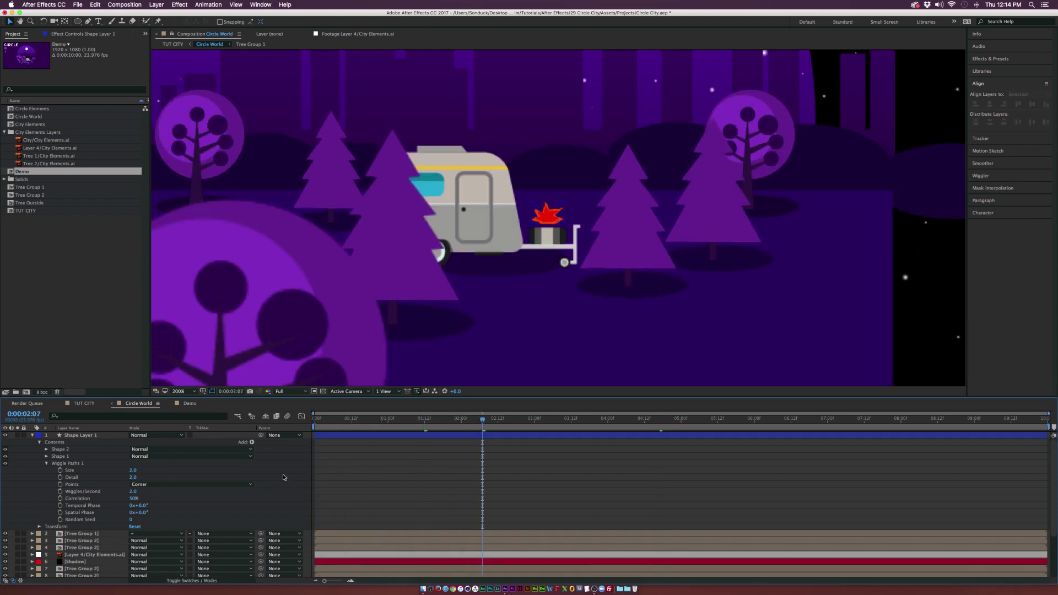
Collapse the flame's shape layer and rename it Fire
{"action": "left_click", "coordinate": [32, 435]}
{"action": "left_click", "coordinate": [83, 436]}
{"action": "key", "text": "Return"}
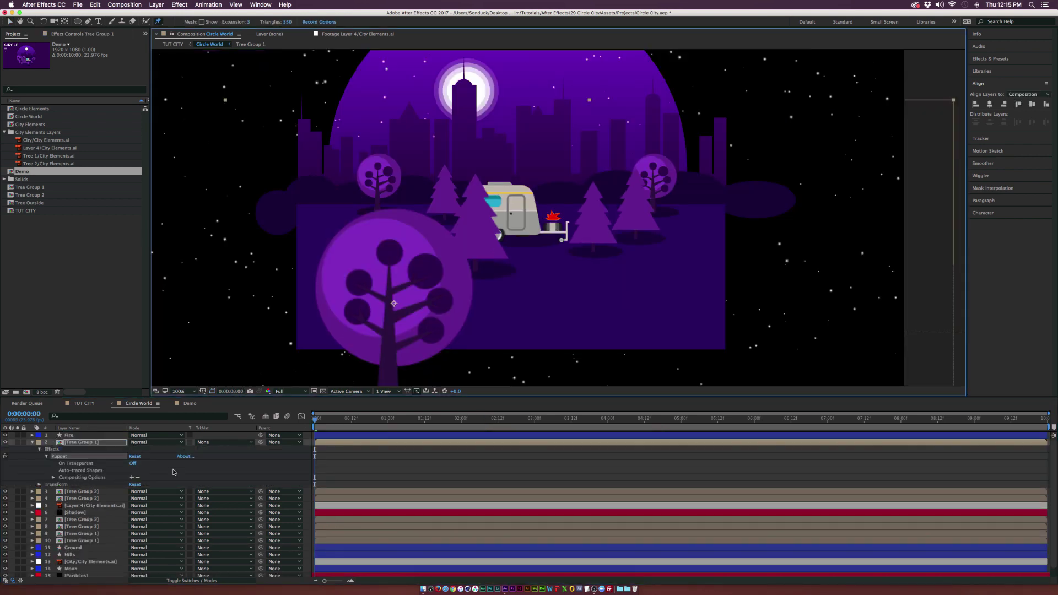
Place puppet pins on the large foreground tree at the trunk, both sides of the lower canopy, and the canopy's top
{"action": "left_click", "coordinate": [389, 374]}
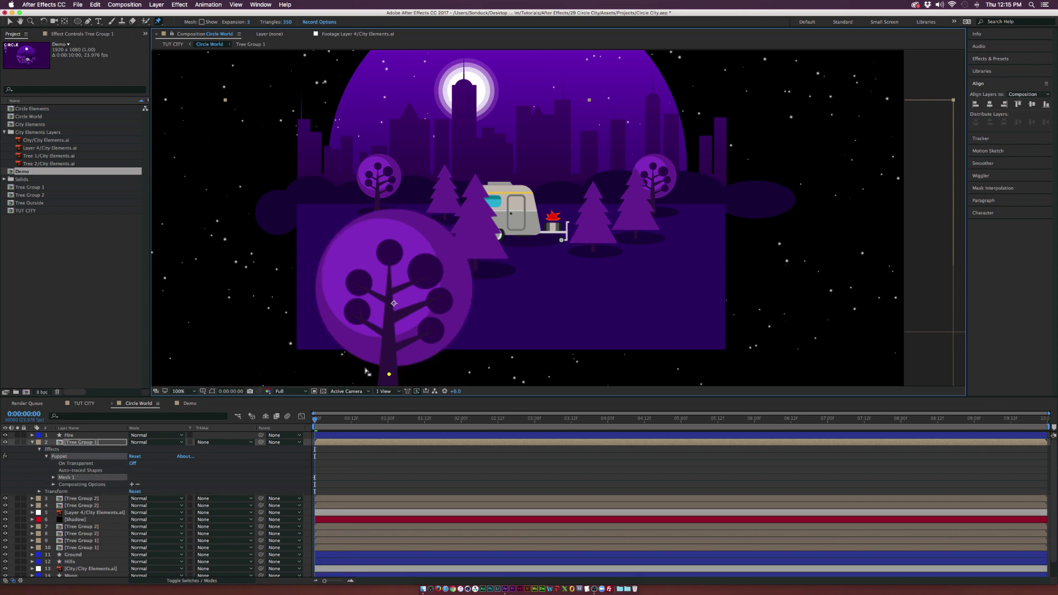
{"action": "left_click", "coordinate": [367, 370]}
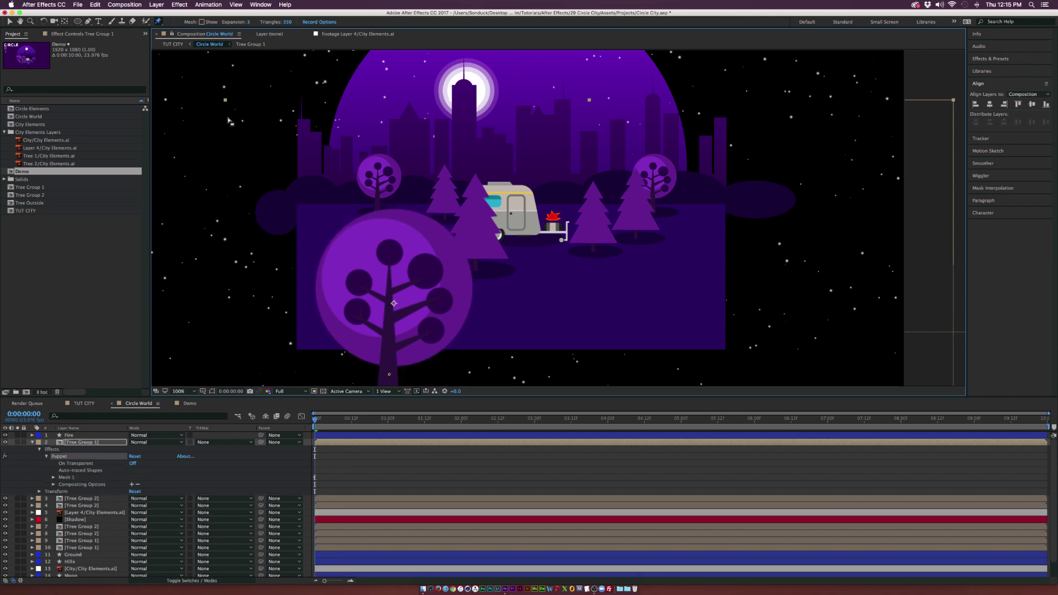
{"action": "left_click", "coordinate": [369, 359]}
{"action": "left_click", "coordinate": [414, 359]}
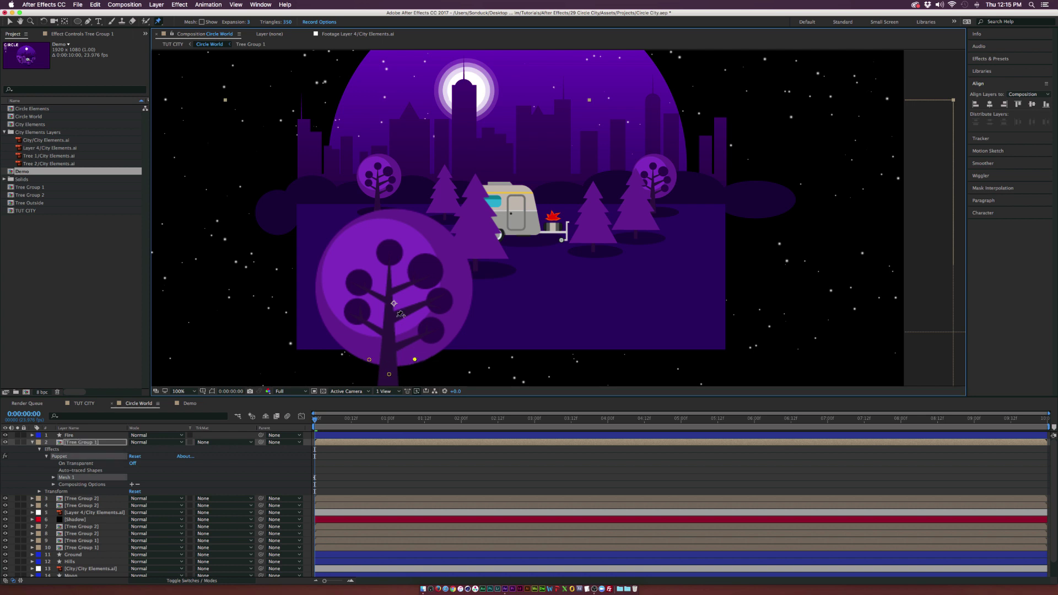
{"action": "left_click", "coordinate": [396, 225]}
{"action": "mouse_move", "coordinate": [396, 224]}
{"action": "left_mouse_down"}
{"action": "mouse_move", "coordinate": [410, 230]}
{"action": "mouse_move", "coordinate": [379, 228]}
{"action": "left_mouse_up"}
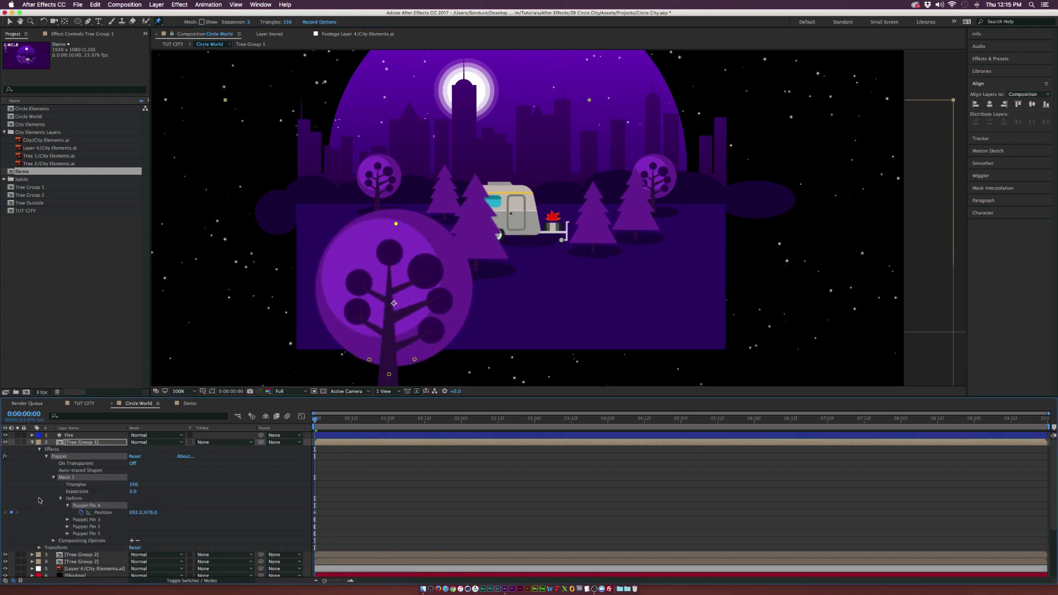
Animate the large tree's top puppet pin to bend left at about 2 seconds and right at 0:00:04:01
{"action": "left_click", "coordinate": [33, 443]}
{"action": "left_click_drag", "start_coordinate": [315, 420], "coordinate": [462, 424]}
{"action": "left_click_drag", "start_coordinate": [398, 225], "coordinate": [363, 228]}
{"action": "left_click_drag", "start_coordinate": [462, 420], "coordinate": [611, 424]}
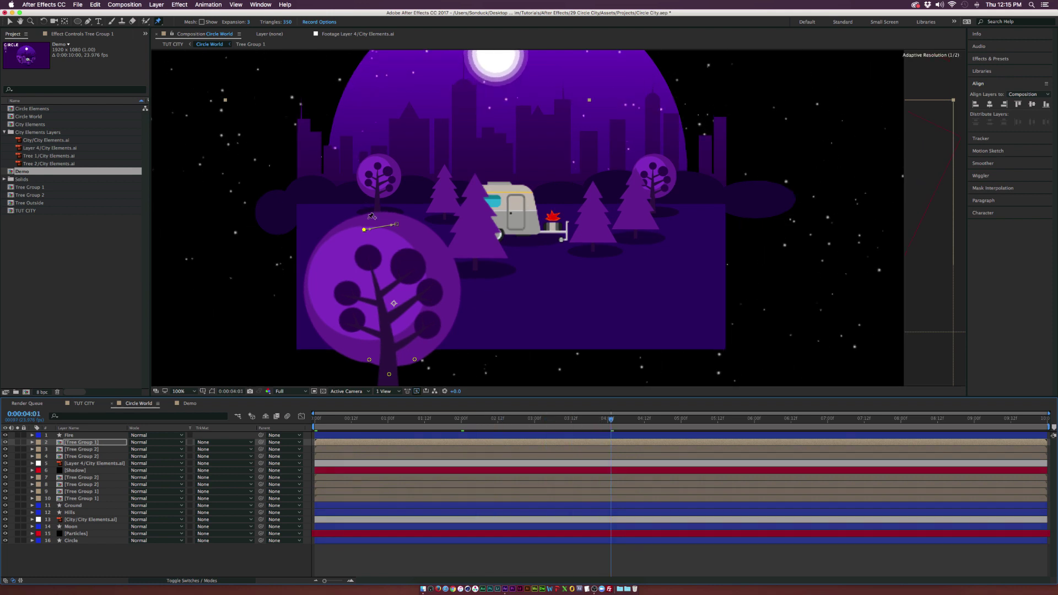
{"action": "left_click_drag", "start_coordinate": [365, 230], "coordinate": [416, 232]}
Keyframe the large tree's top pin back near the middle at about 6 seconds and preview the sway
{"action": "key", "text": "space"}
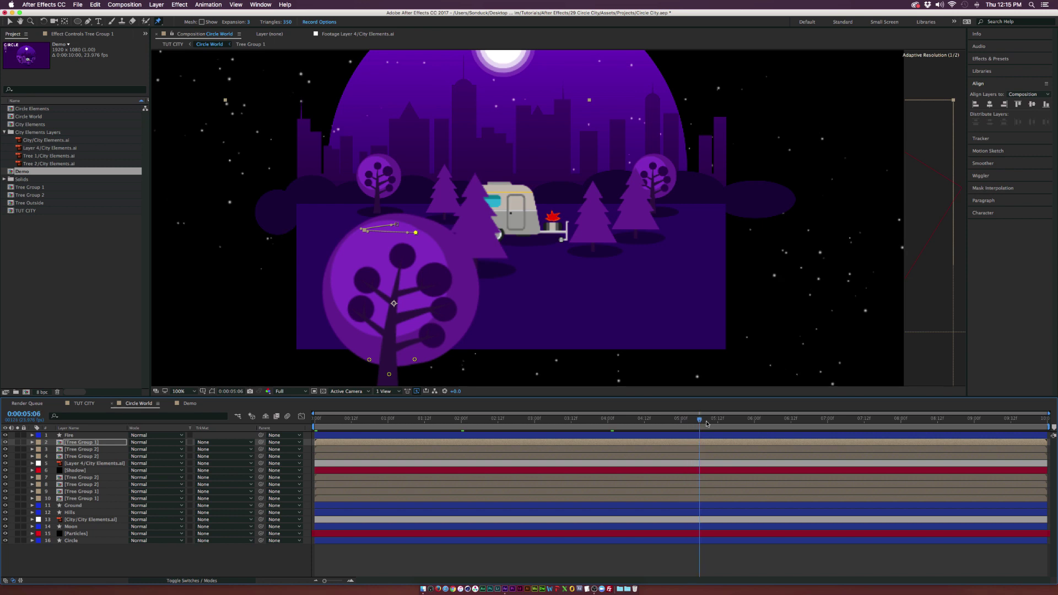
{"action": "left_click_drag", "start_coordinate": [416, 234], "coordinate": [383, 232]}
{"action": "key", "text": "space"}
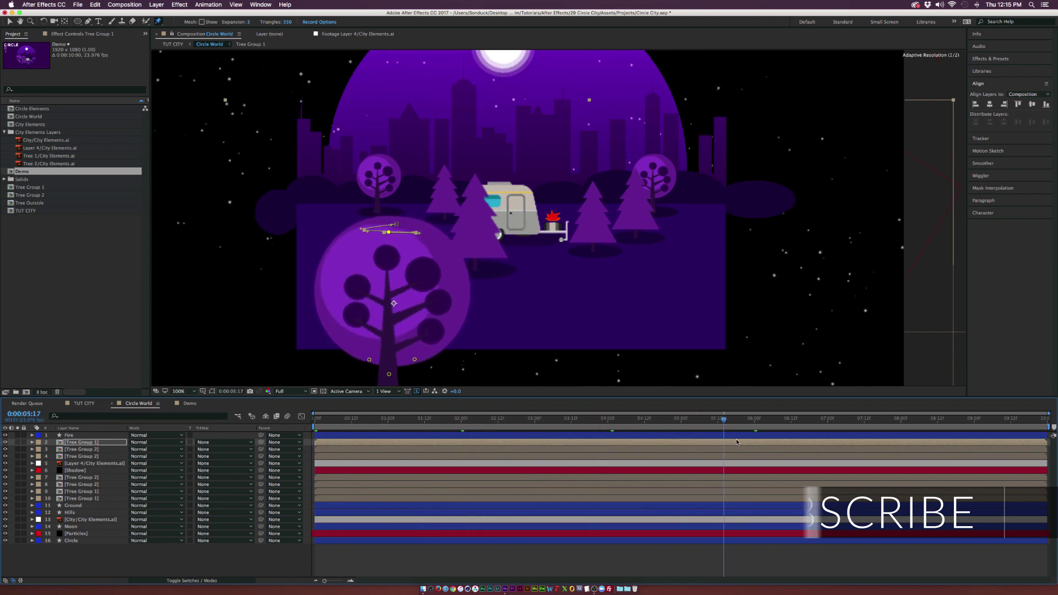
{"action": "left_click", "coordinate": [92, 444]}
{"action": "left_click", "coordinate": [82, 454]}
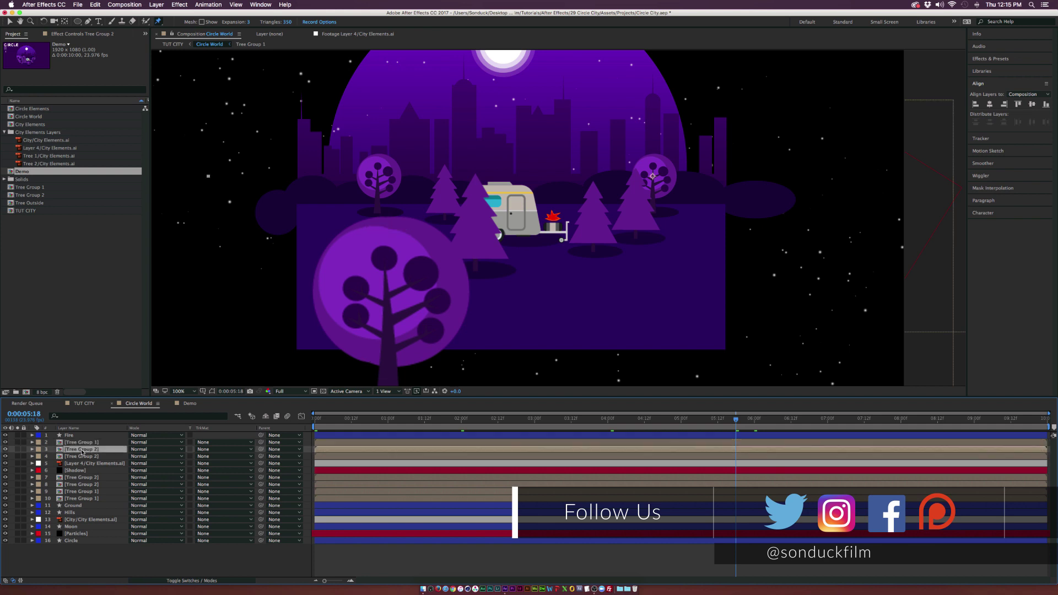
{"action": "left_click", "coordinate": [84, 444]}
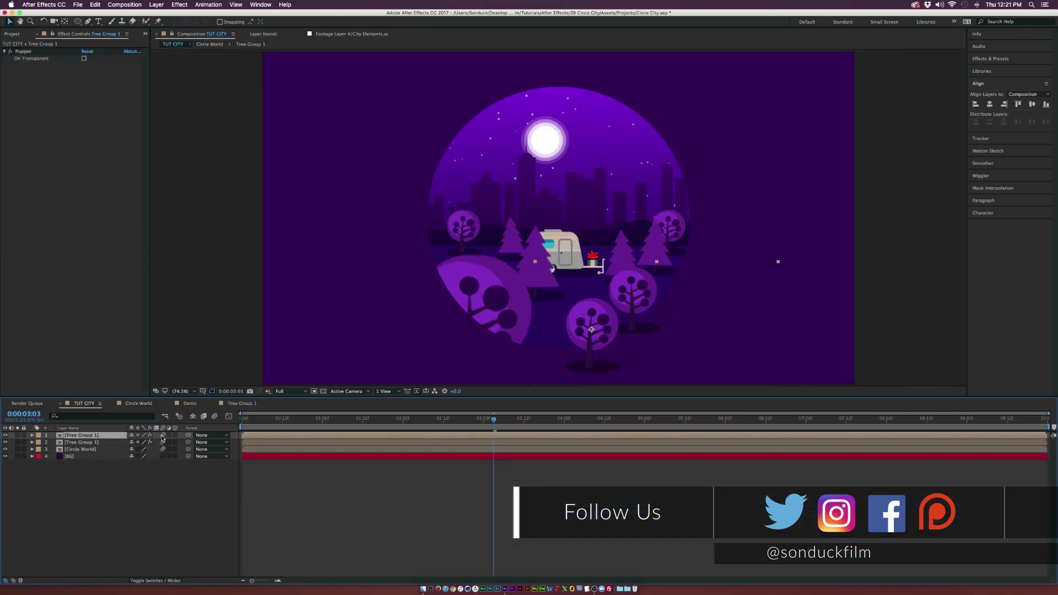
Enable motion blur for the two Tree Group 1 layers and the Circle World layer in TUT CITY
{"action": "left_click_drag", "start_coordinate": [162, 436], "coordinate": [162, 450]}
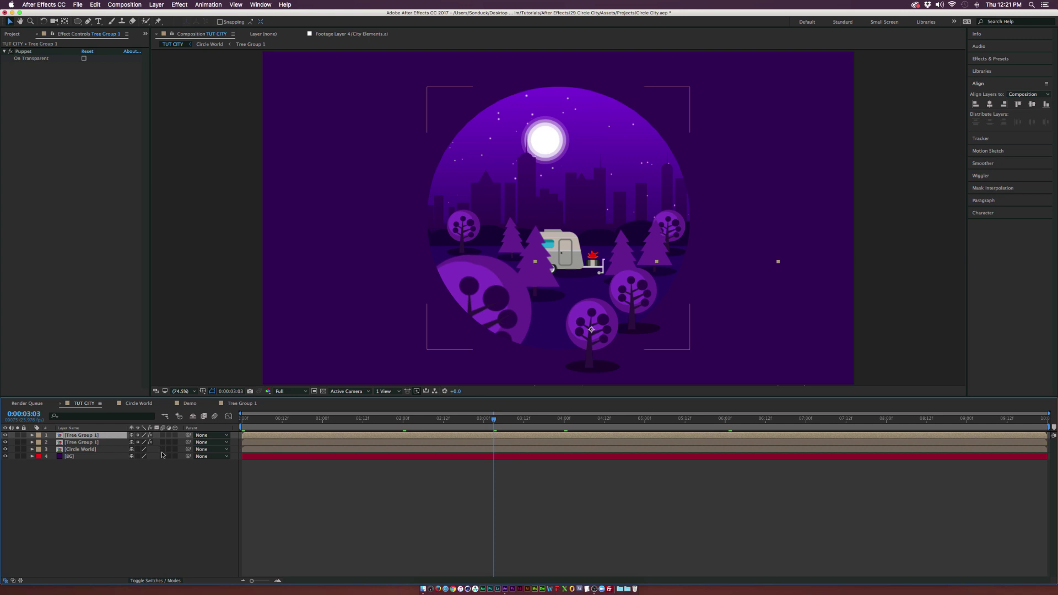
{"action": "left_click", "coordinate": [163, 450]}
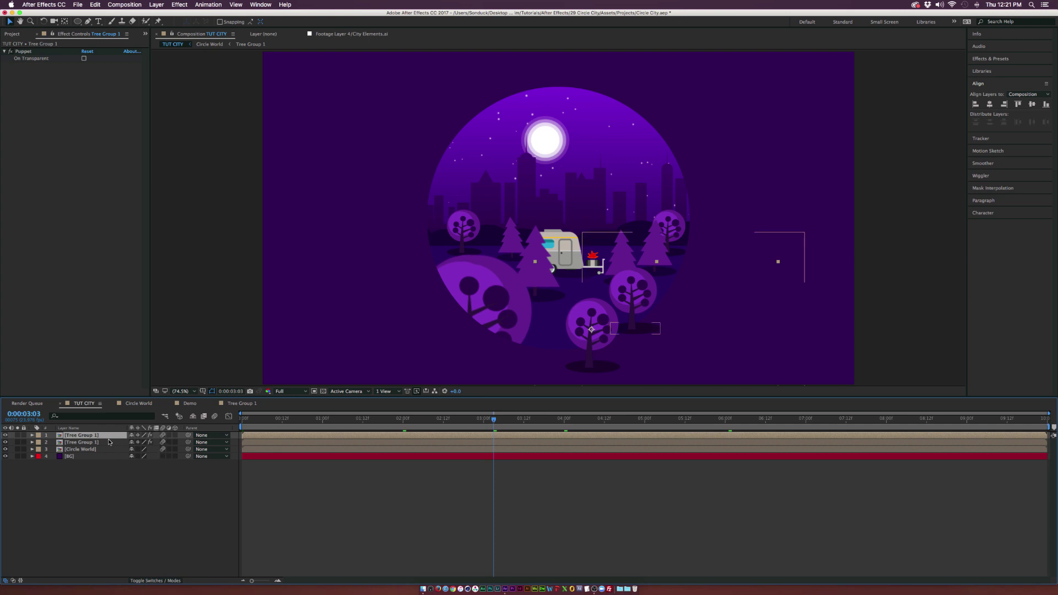
Open the Circle World composition and display the motion blur switches of its layers
{"action": "double_click", "coordinate": [87, 449]}
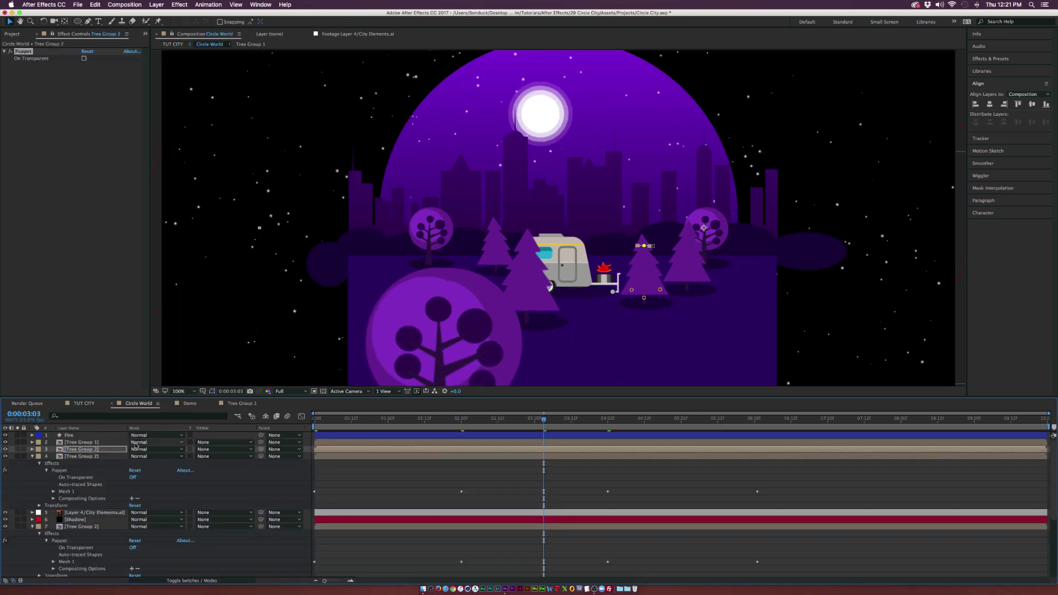
{"action": "left_click", "coordinate": [171, 580]}
{"action": "scroll", "coordinate": [164, 532], "scroll_direction": "down", "scroll_amount": 5}
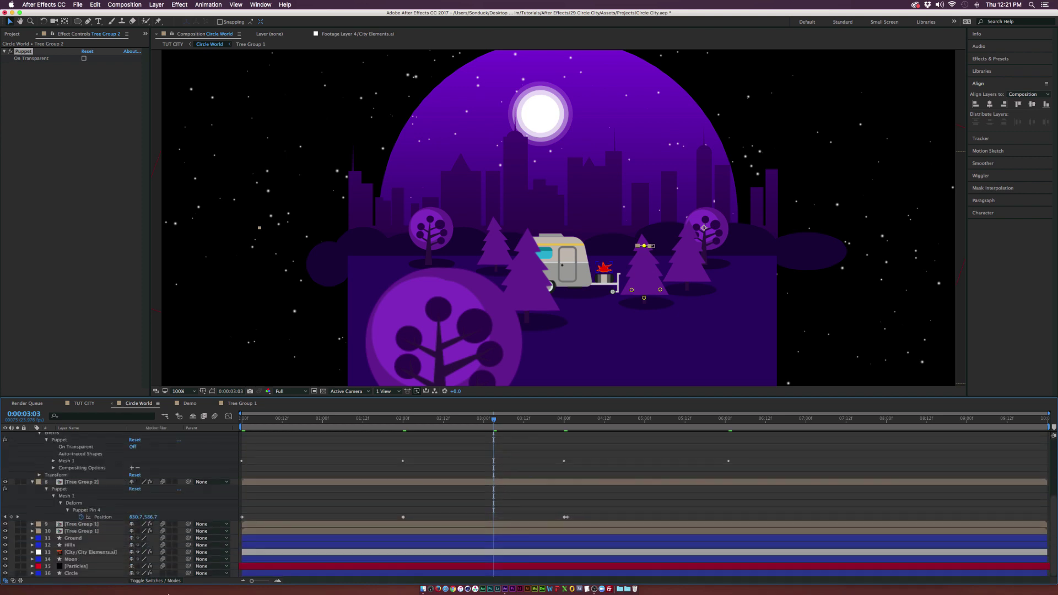